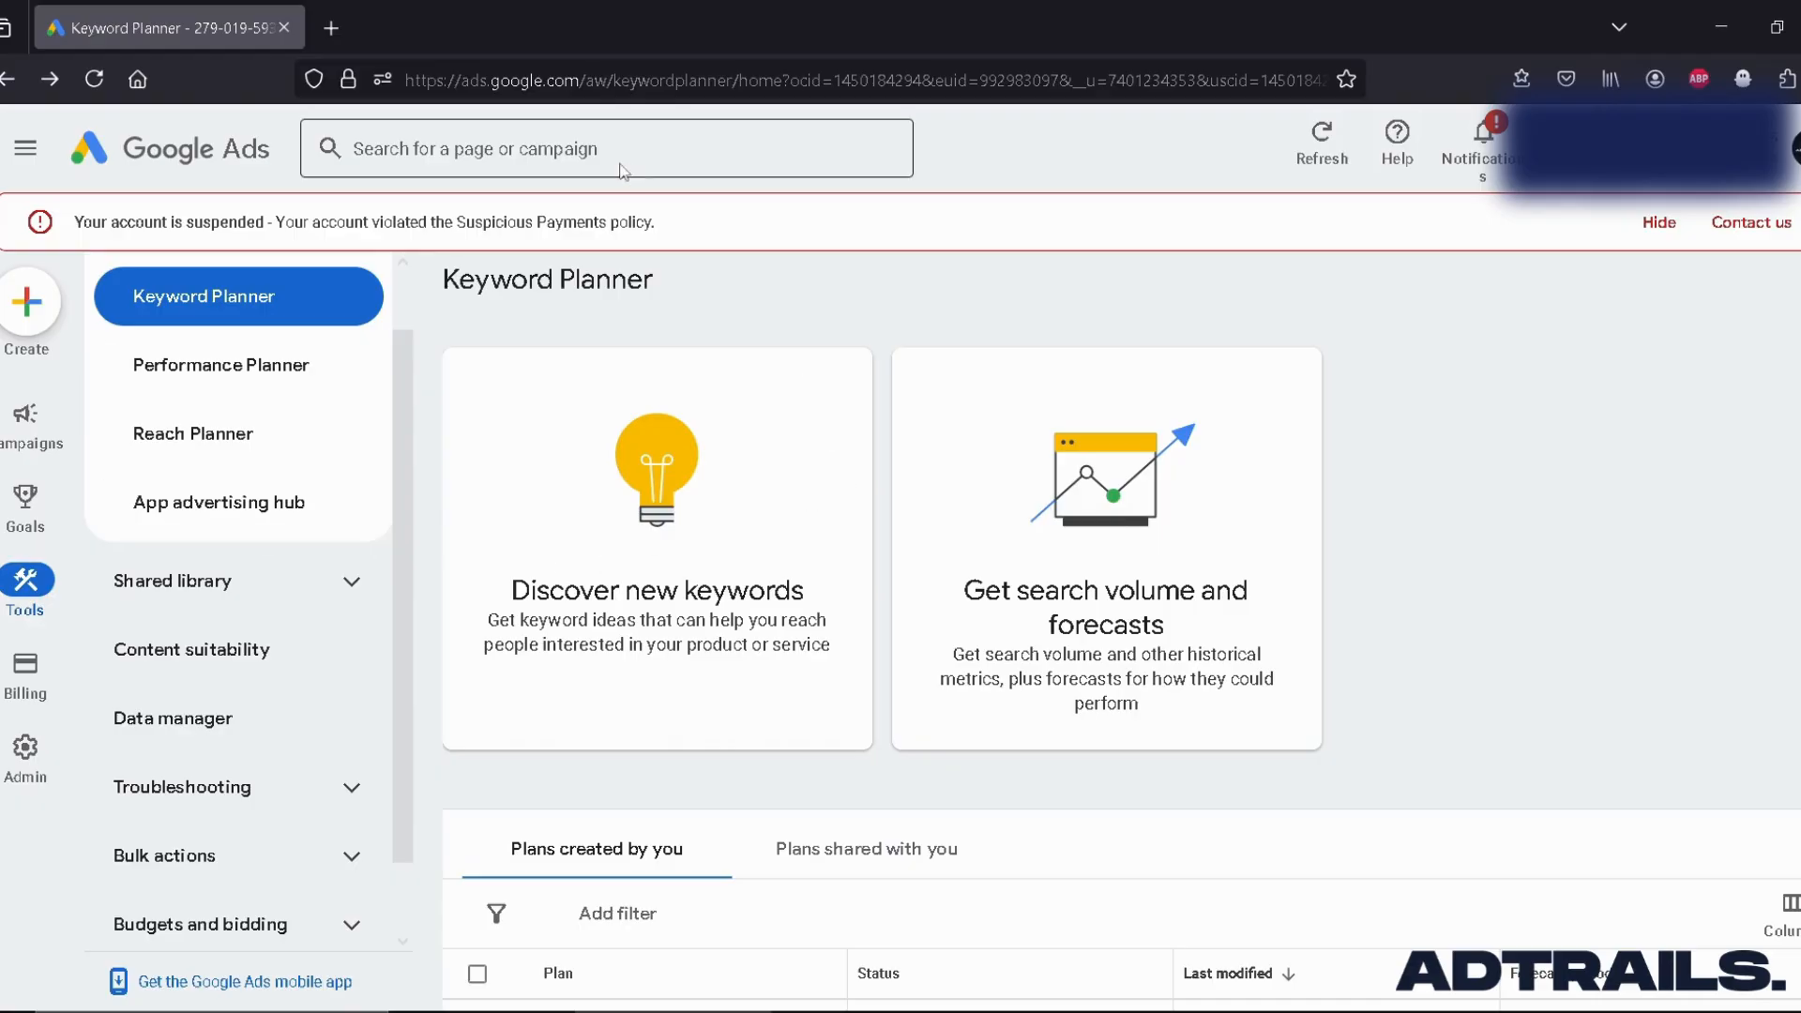
Step: Start discovering new keywords and add "fast food delivery" as the first seed keyword
{"action": "left_click", "coordinate": [631, 587]}
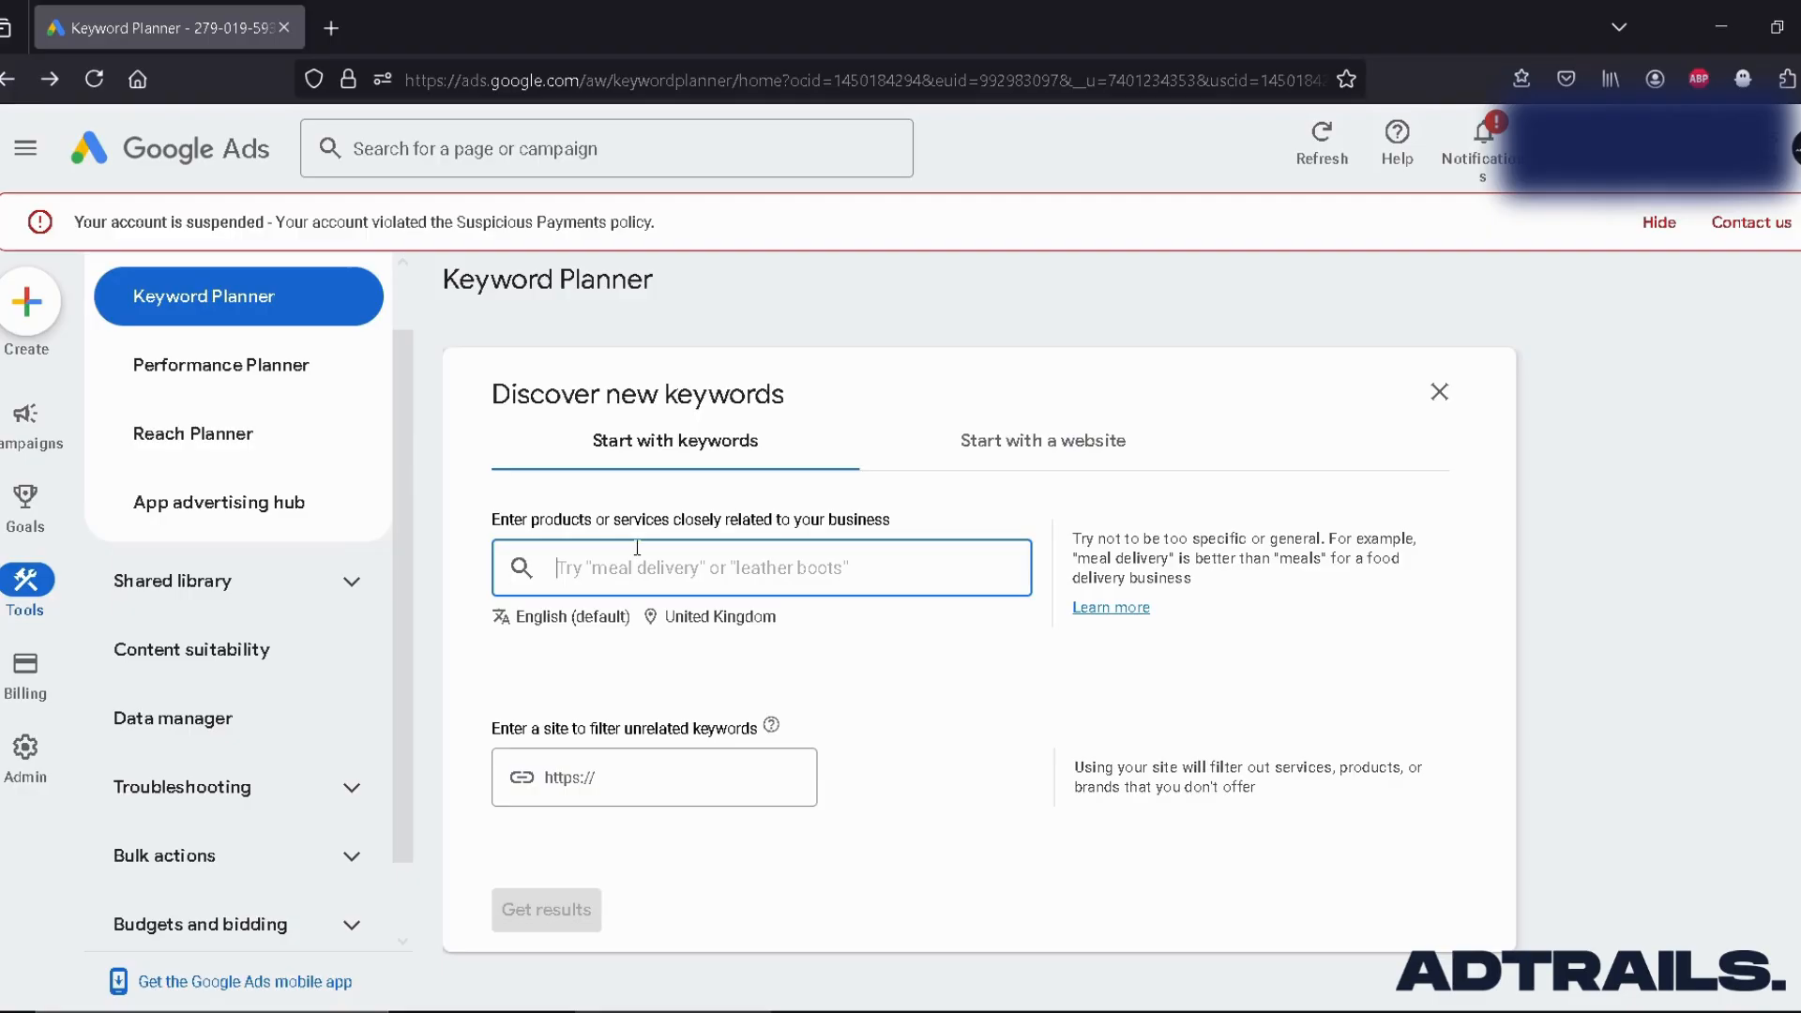
{"action": "type", "text": "fast food delive"}
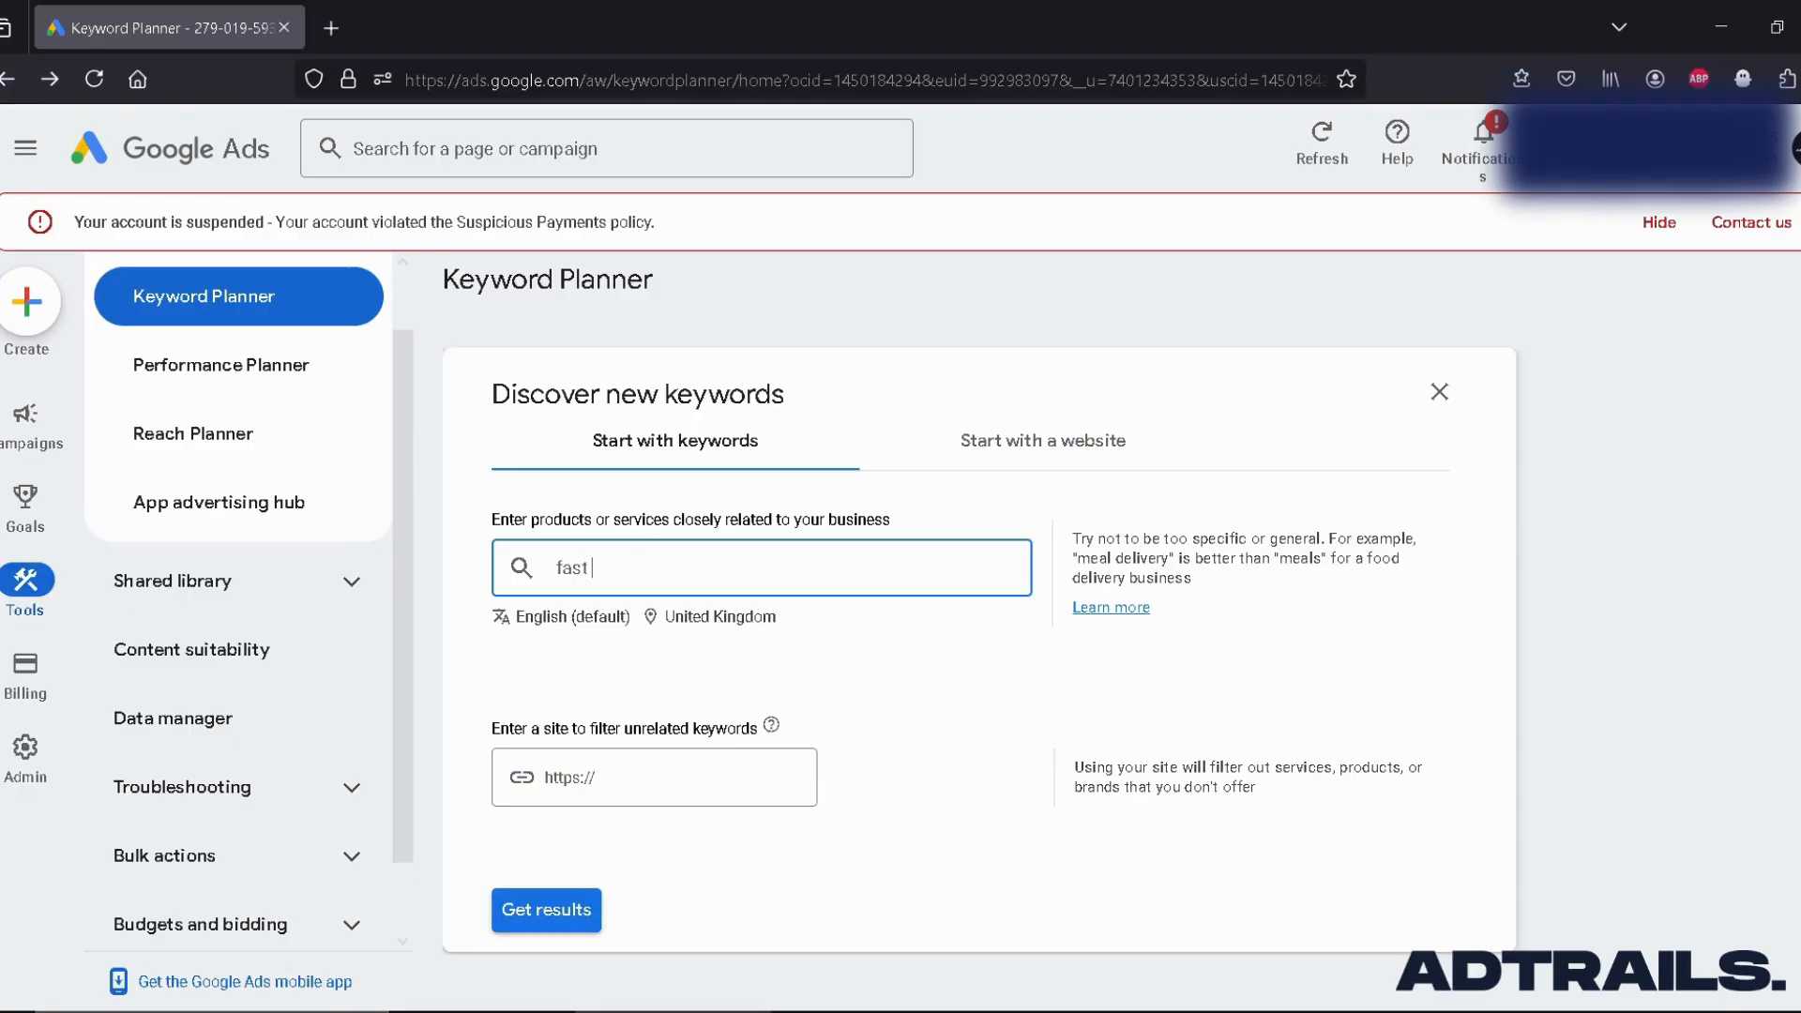
{"action": "key", "text": "BackSpace"}
{"action": "key", "text": "BackSpace"}
{"action": "key", "text": "BackSpace"}
{"action": "type", "text": "ivery"}
{"action": "key", "text": "Return"}
Step: Add the seed keywords "pizza delivery near me", "pizza delivery" and "food ordering apps"
{"action": "type", "text": "pizza delivery near me"}
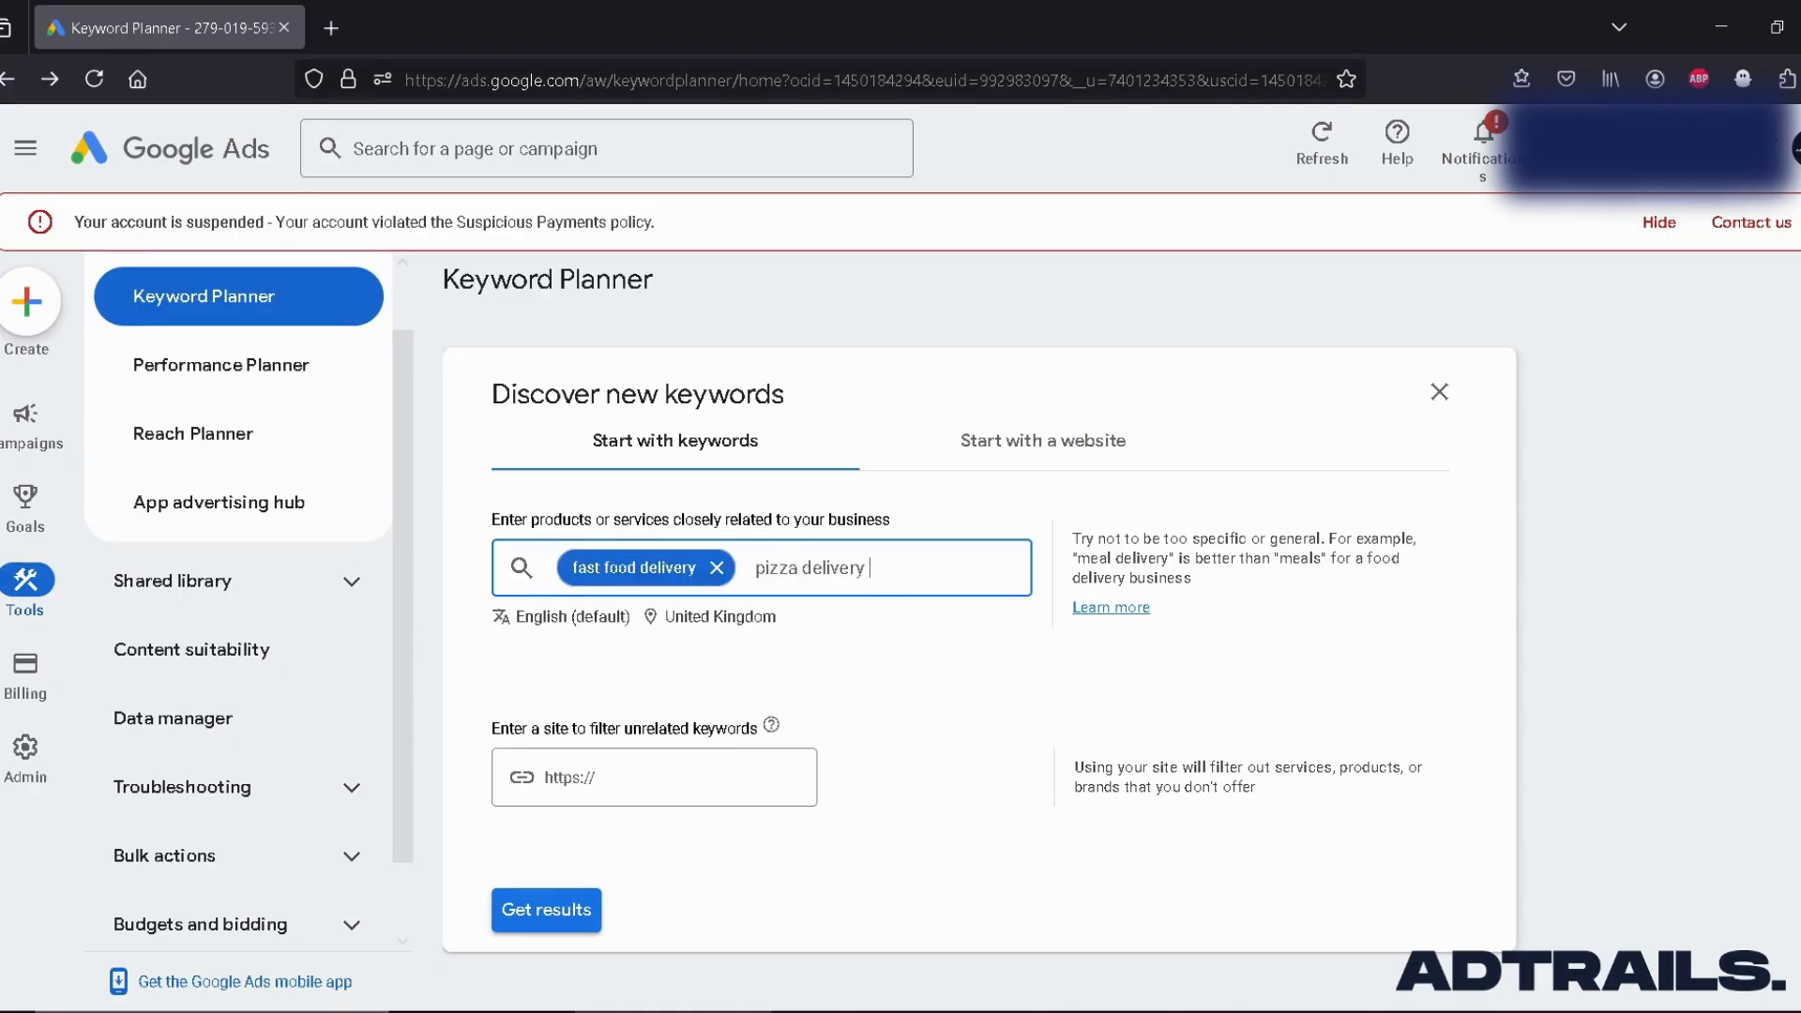
{"action": "key", "text": "Return"}
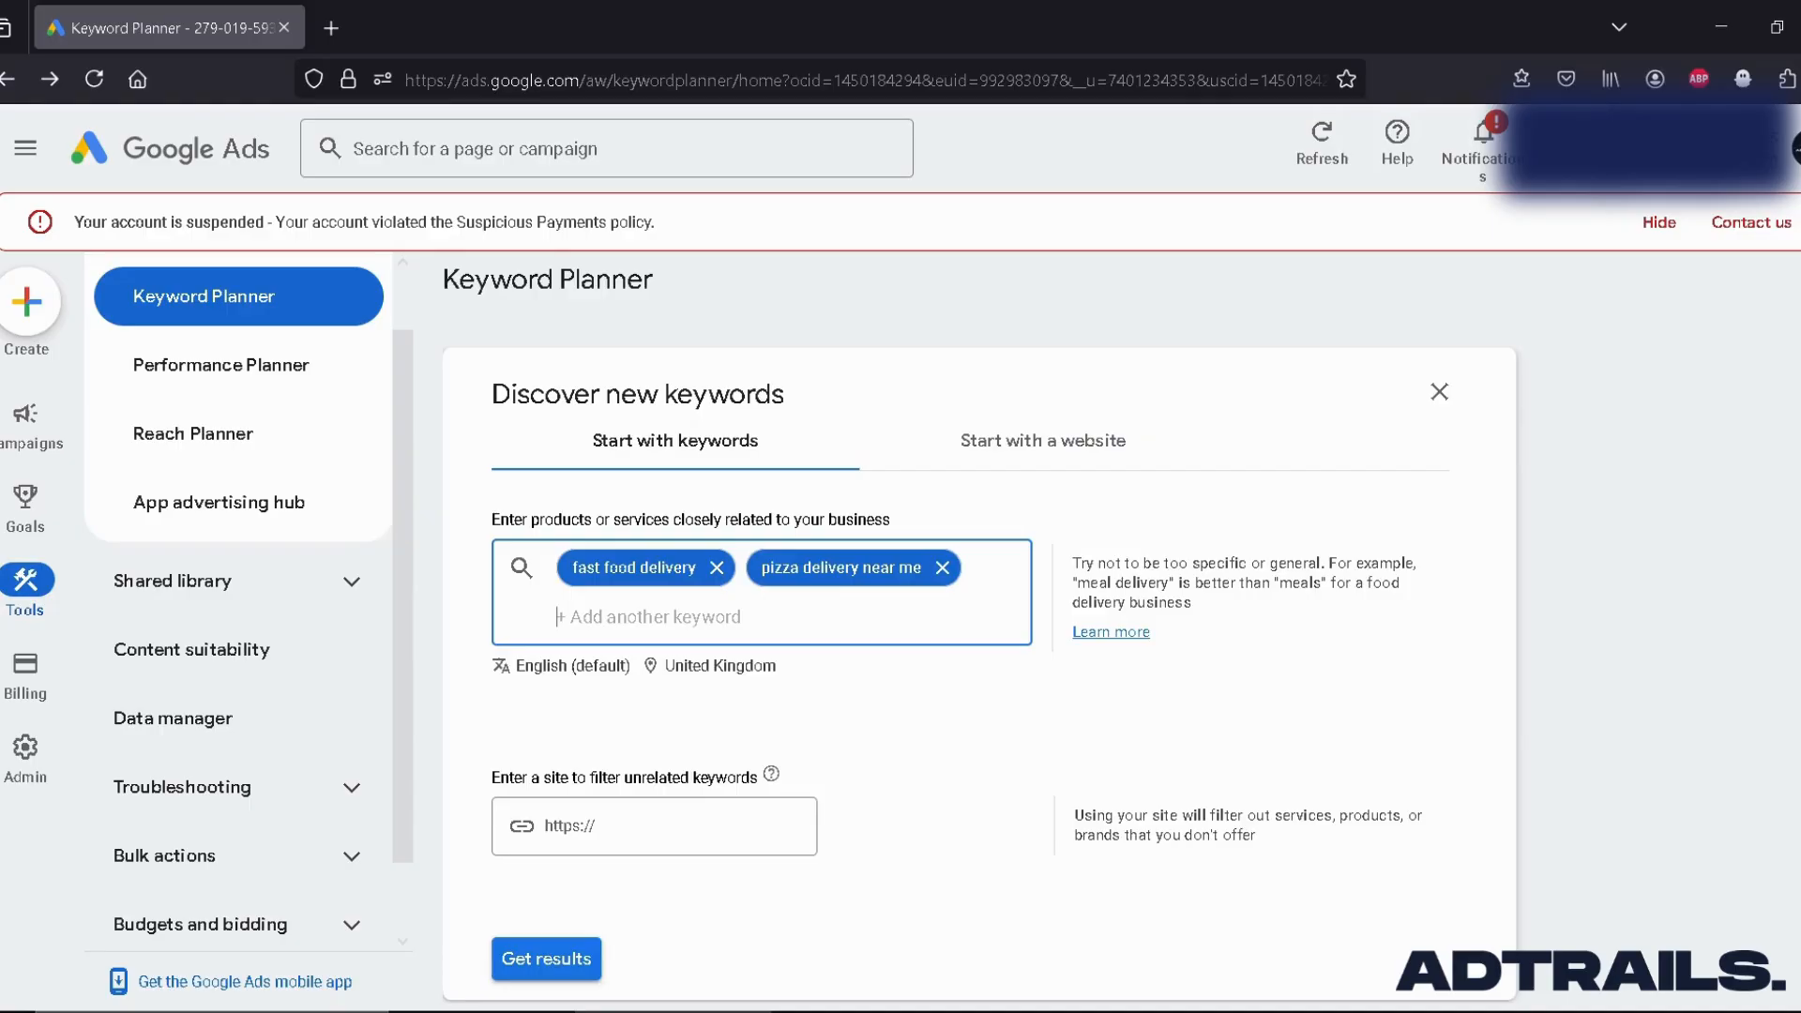
{"action": "type", "text": "pizza delivery"}
{"action": "key", "text": "Return"}
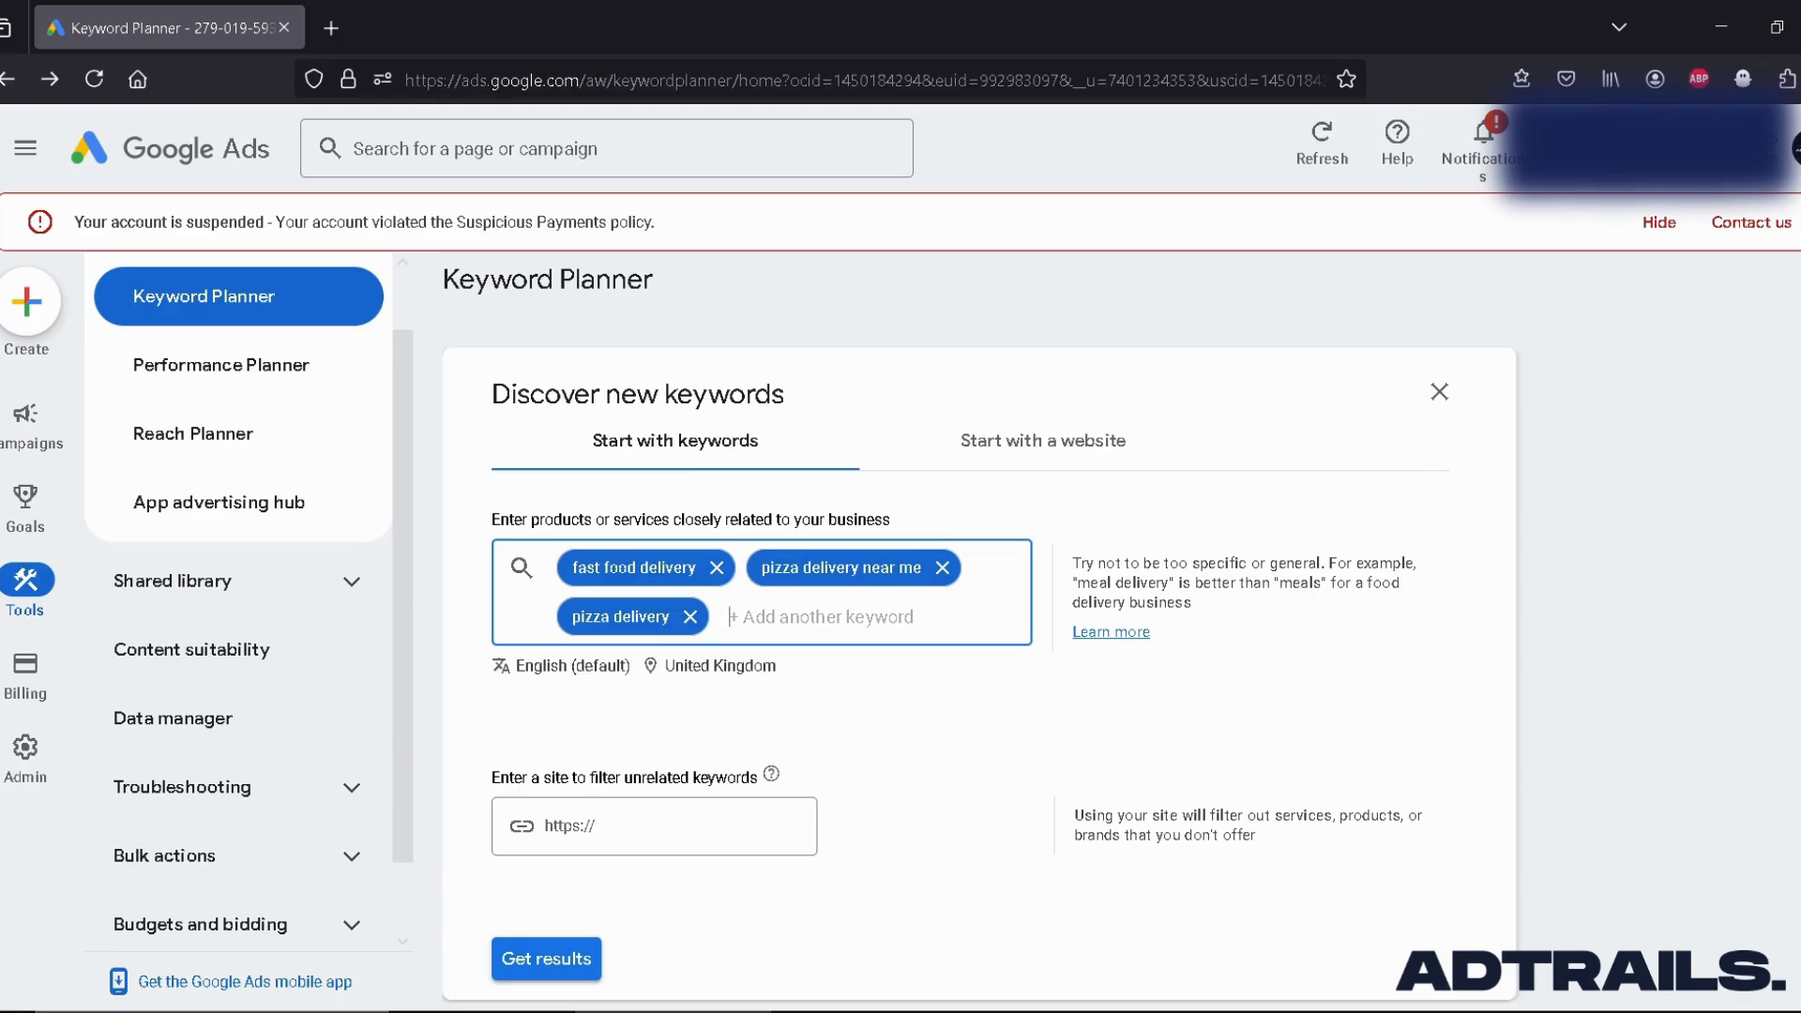
{"action": "type", "text": "food ordering apps"}
{"action": "key", "text": "Return"}
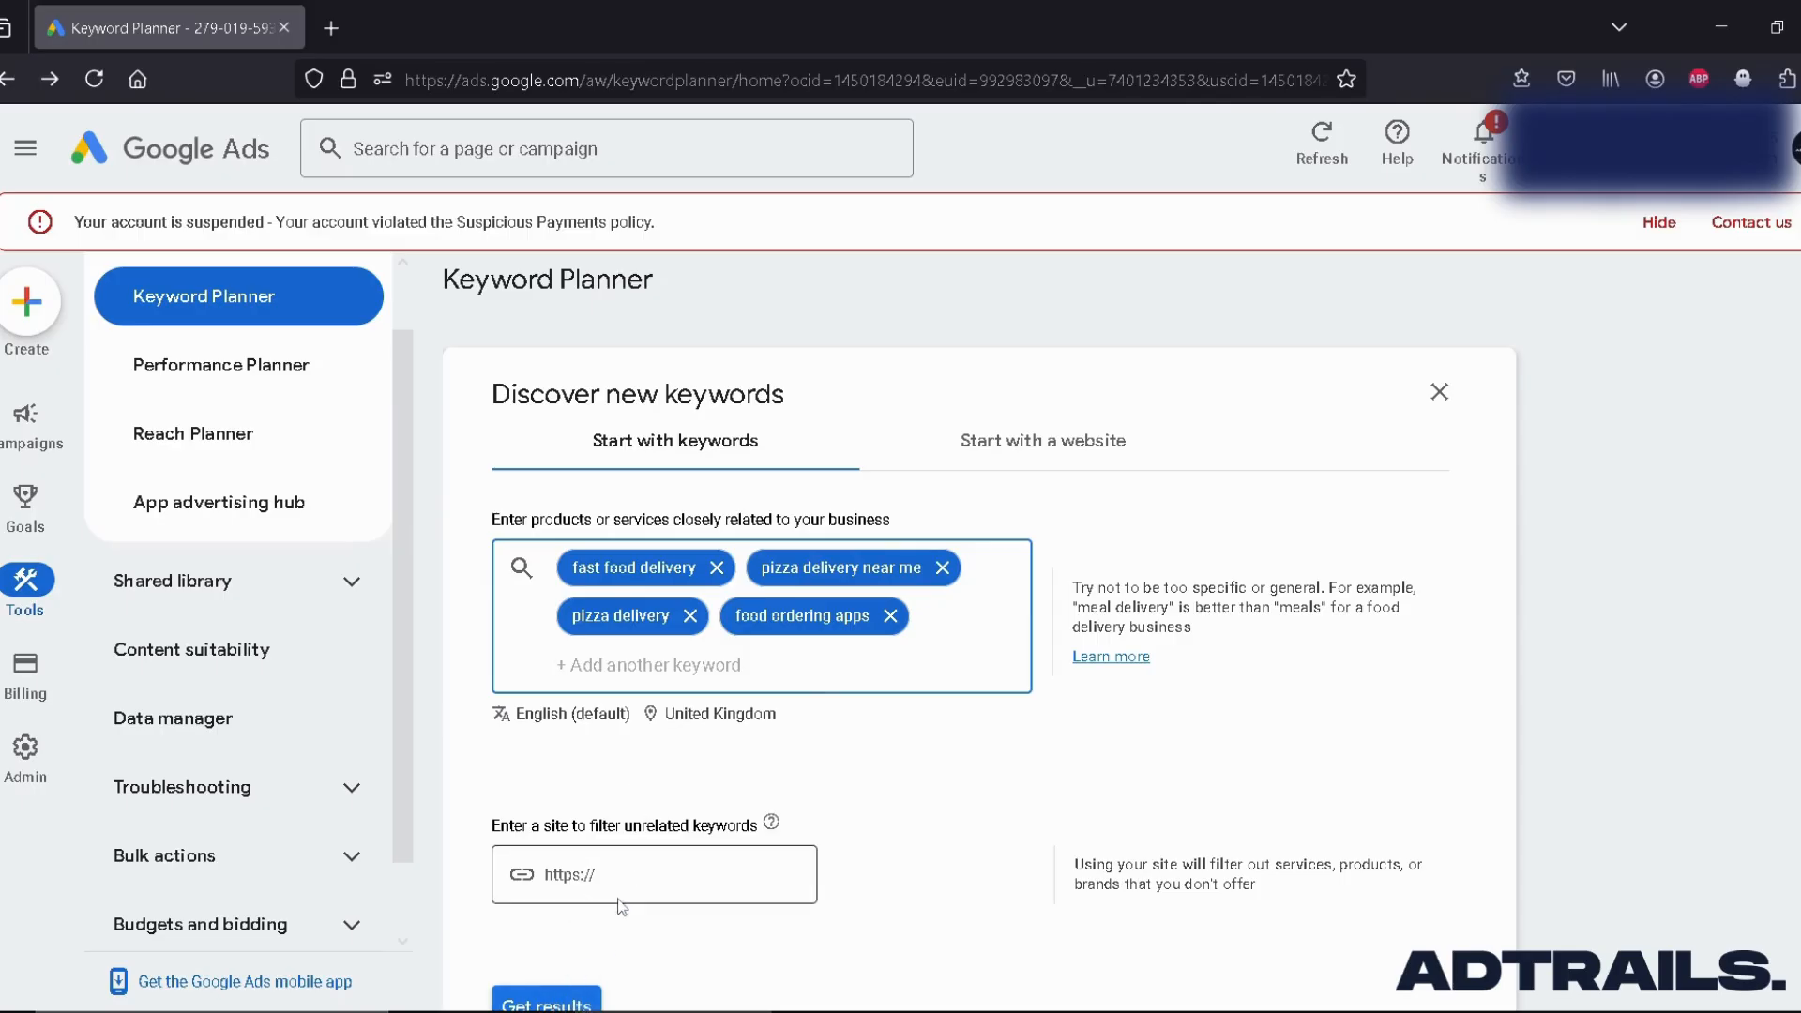
Step: View the option of starting from a website and return to the keyword-based search
{"action": "scroll", "coordinate": [615, 905], "scroll_direction": "down", "scroll_amount": 2}
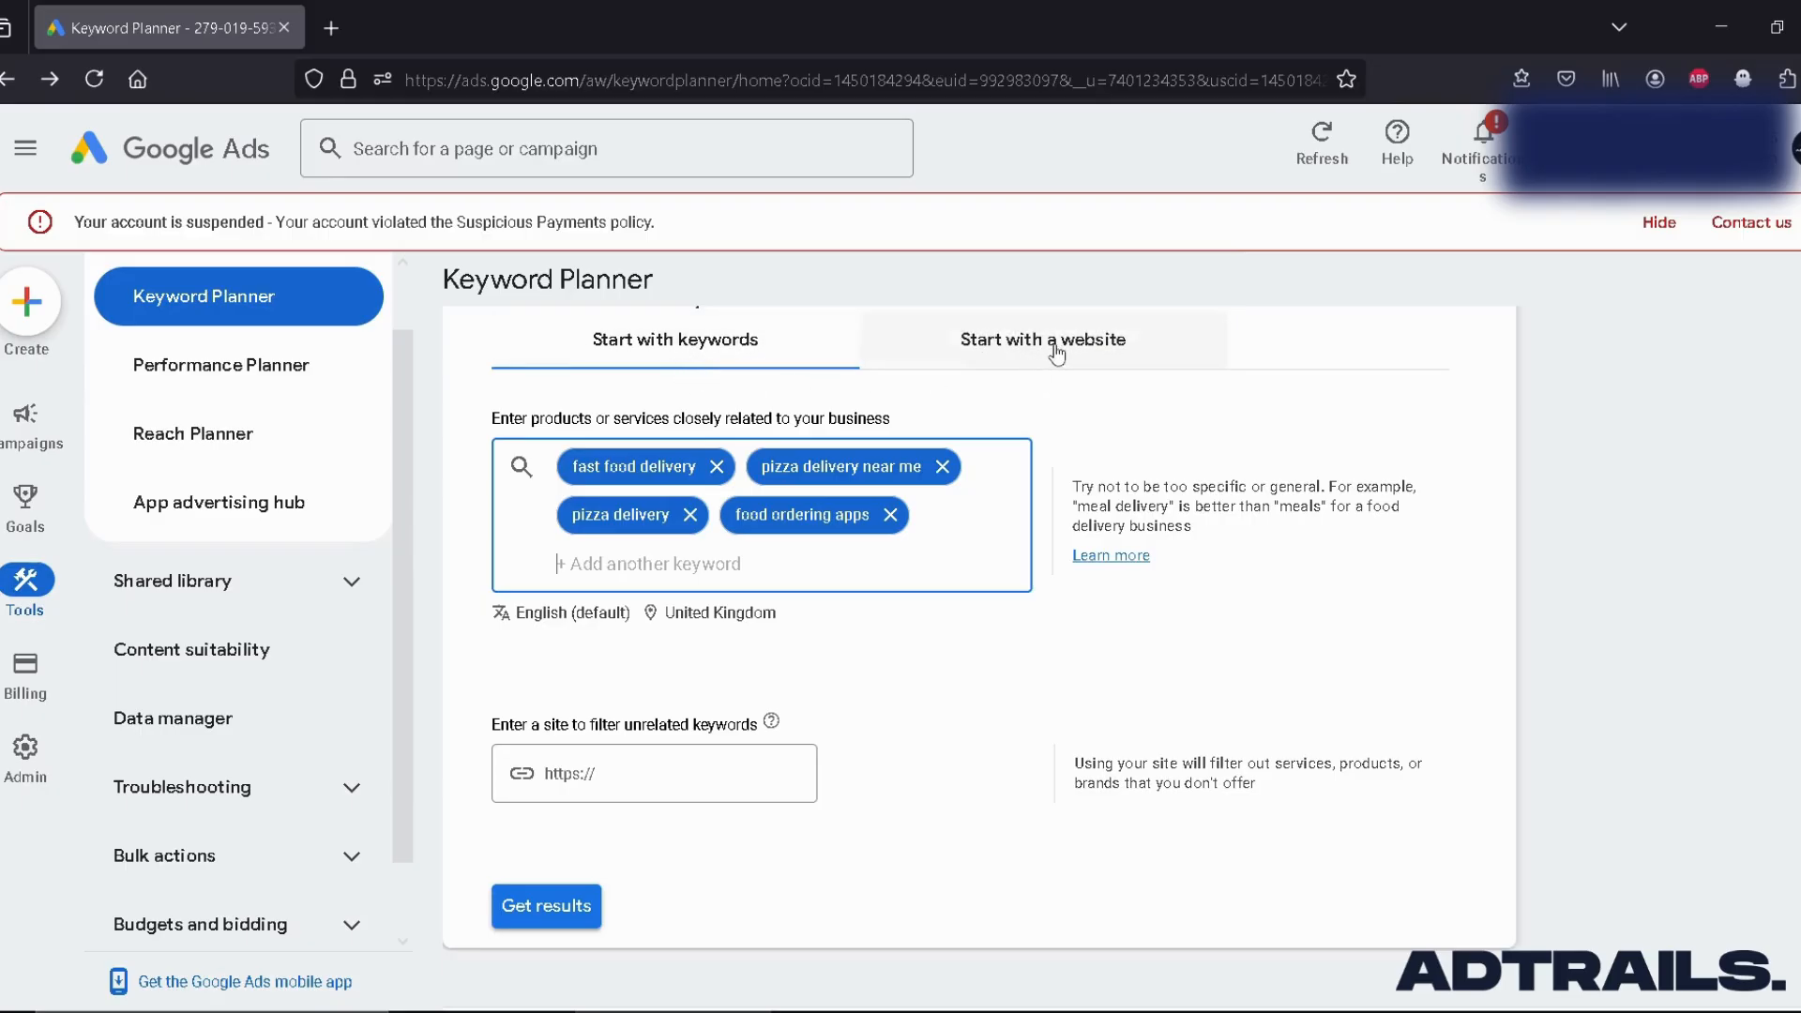
{"action": "left_click", "coordinate": [984, 367]}
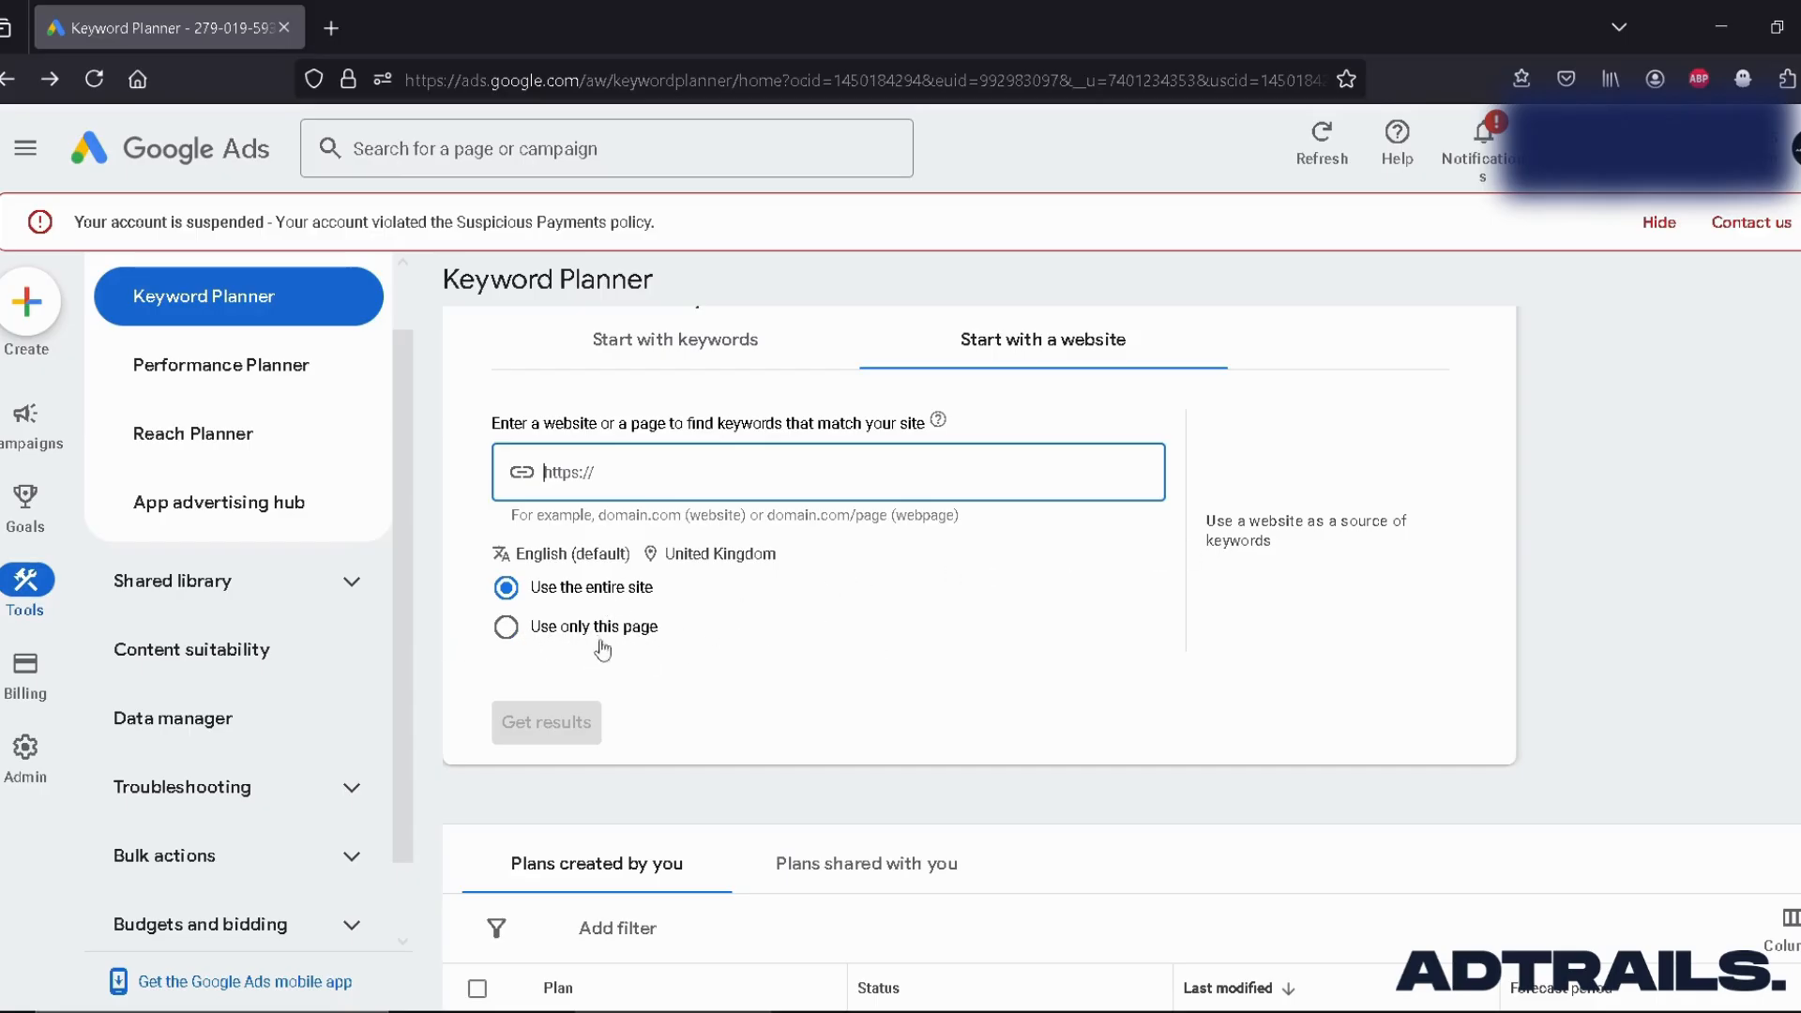
{"action": "left_click", "coordinate": [621, 346]}
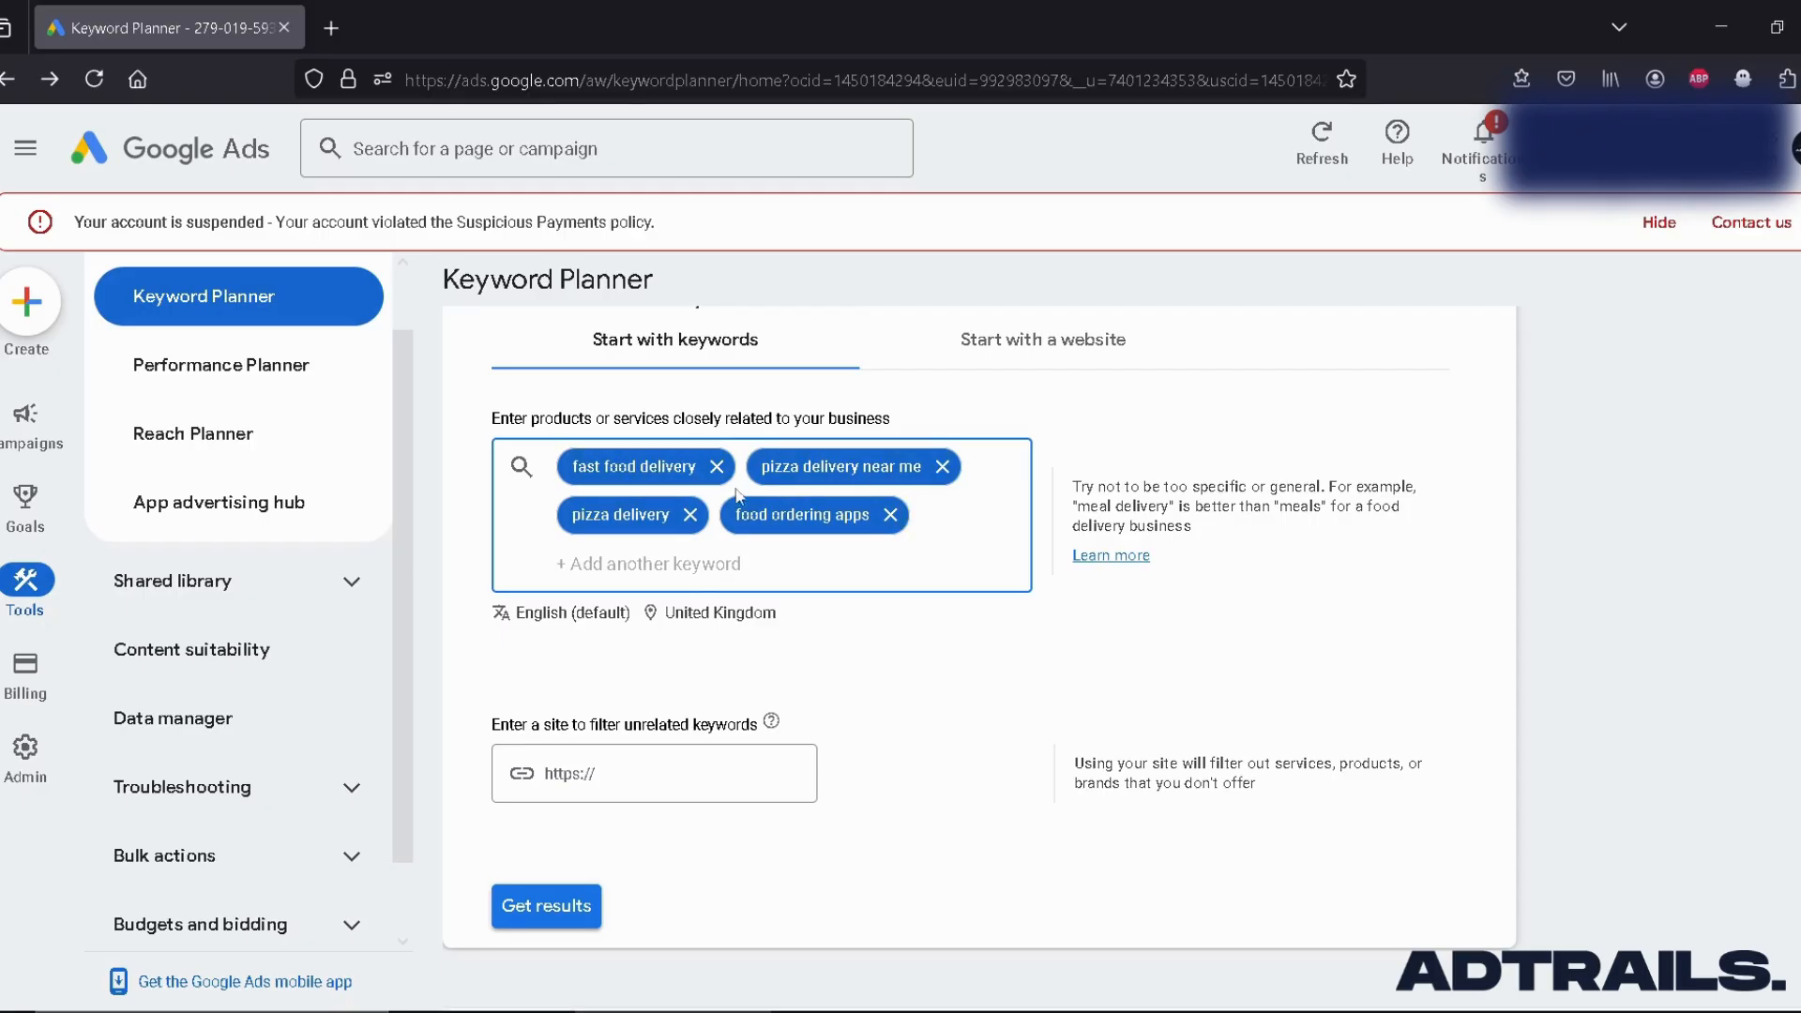
Step: Get results for the four seed keywords and look through the metrics of the provided keywords
{"action": "left_click", "coordinate": [549, 899]}
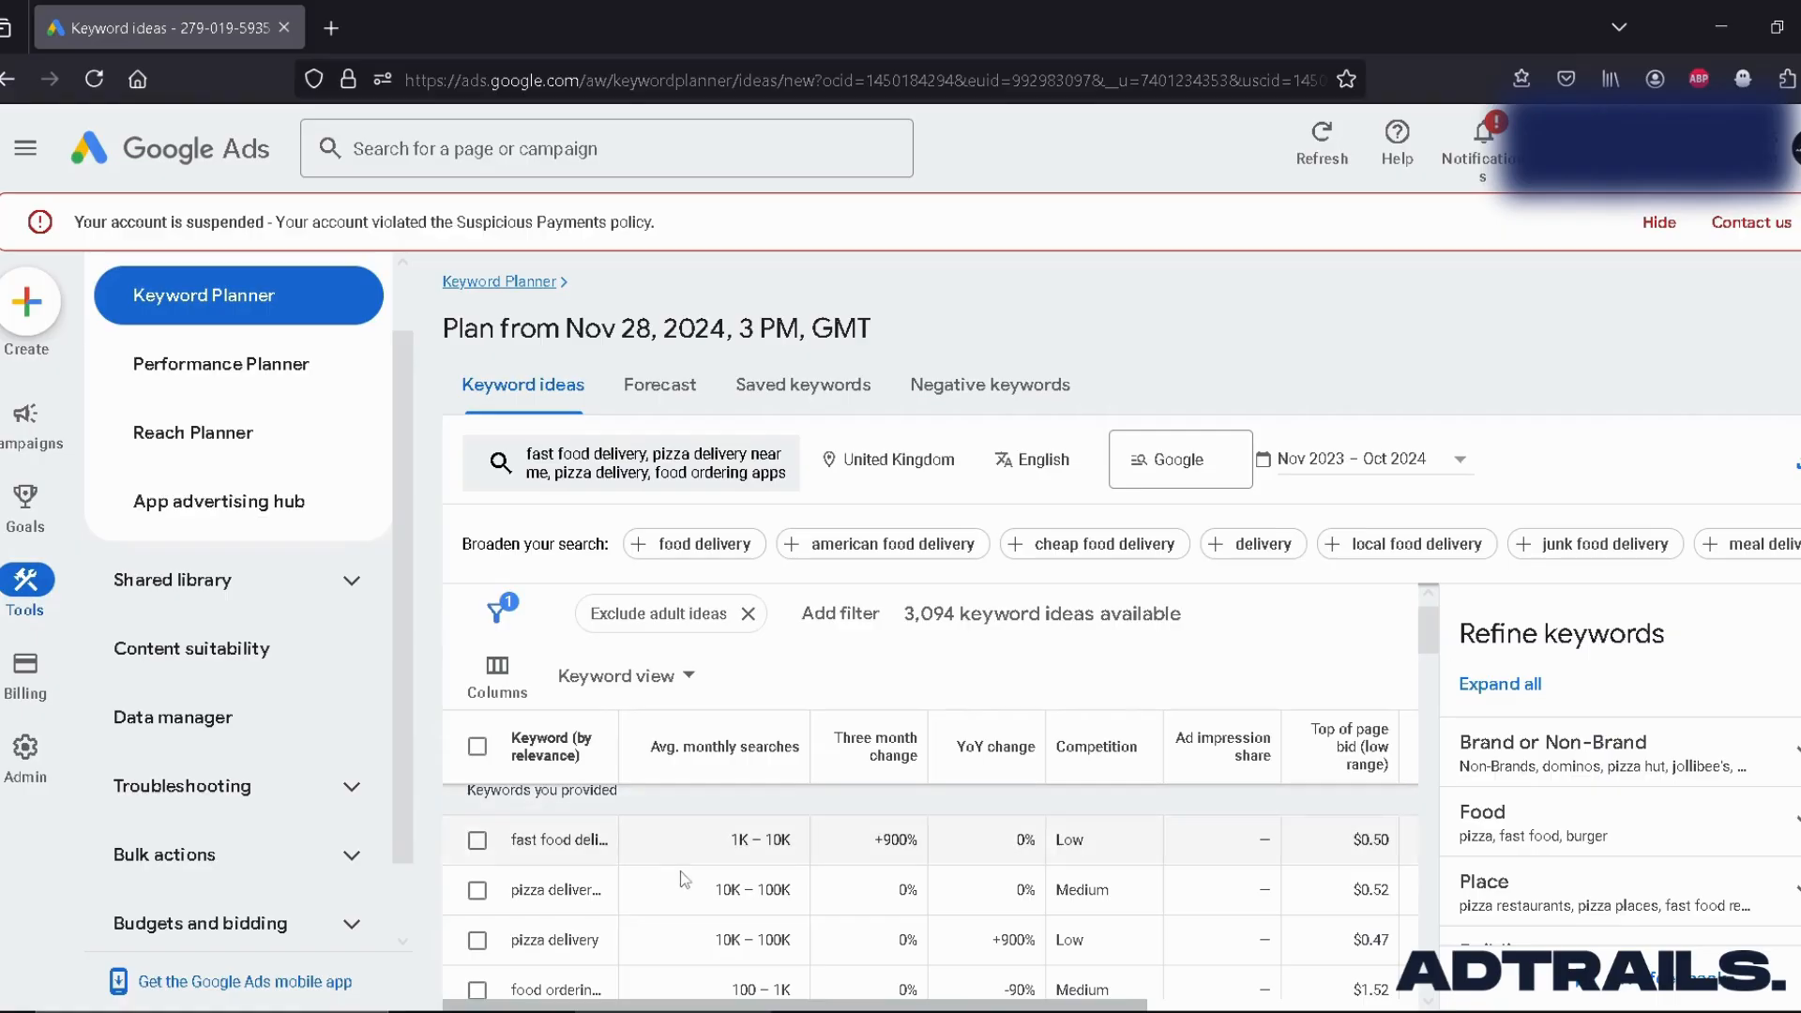
{"action": "scroll", "coordinate": [593, 868], "scroll_direction": "down", "scroll_amount": 1}
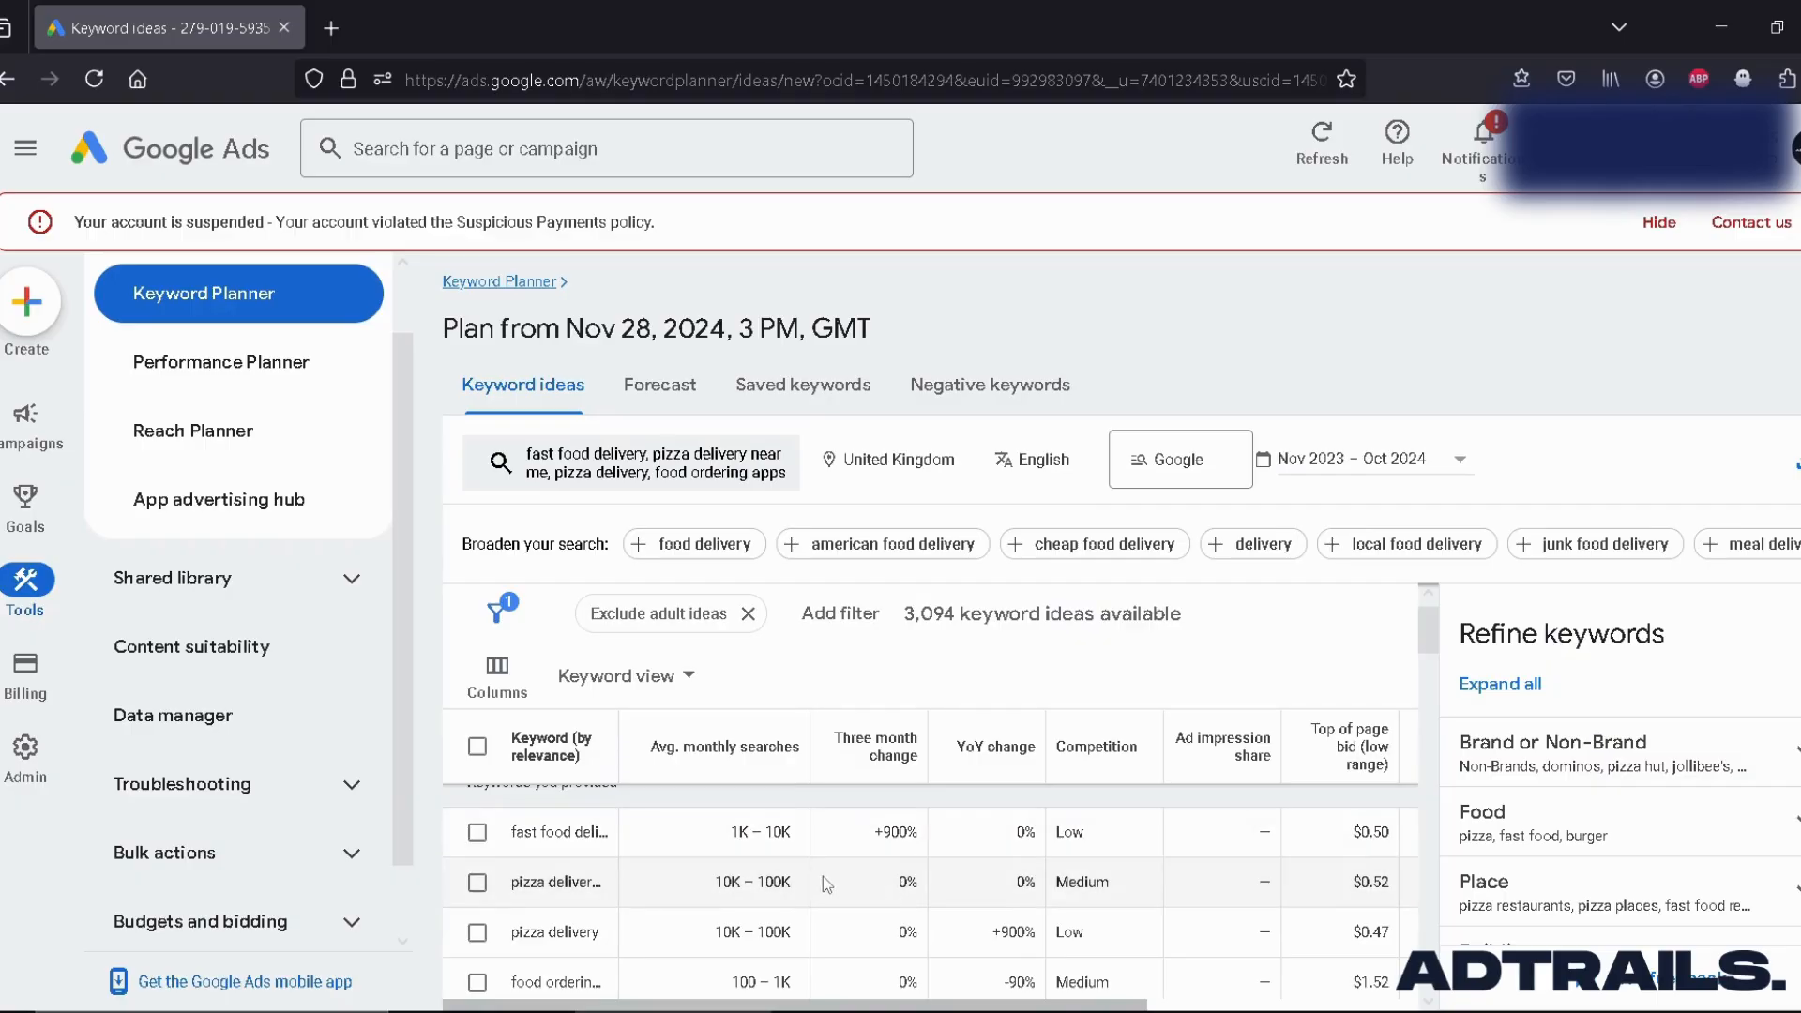
{"action": "scroll", "coordinate": [751, 840], "scroll_direction": "up", "scroll_amount": 1}
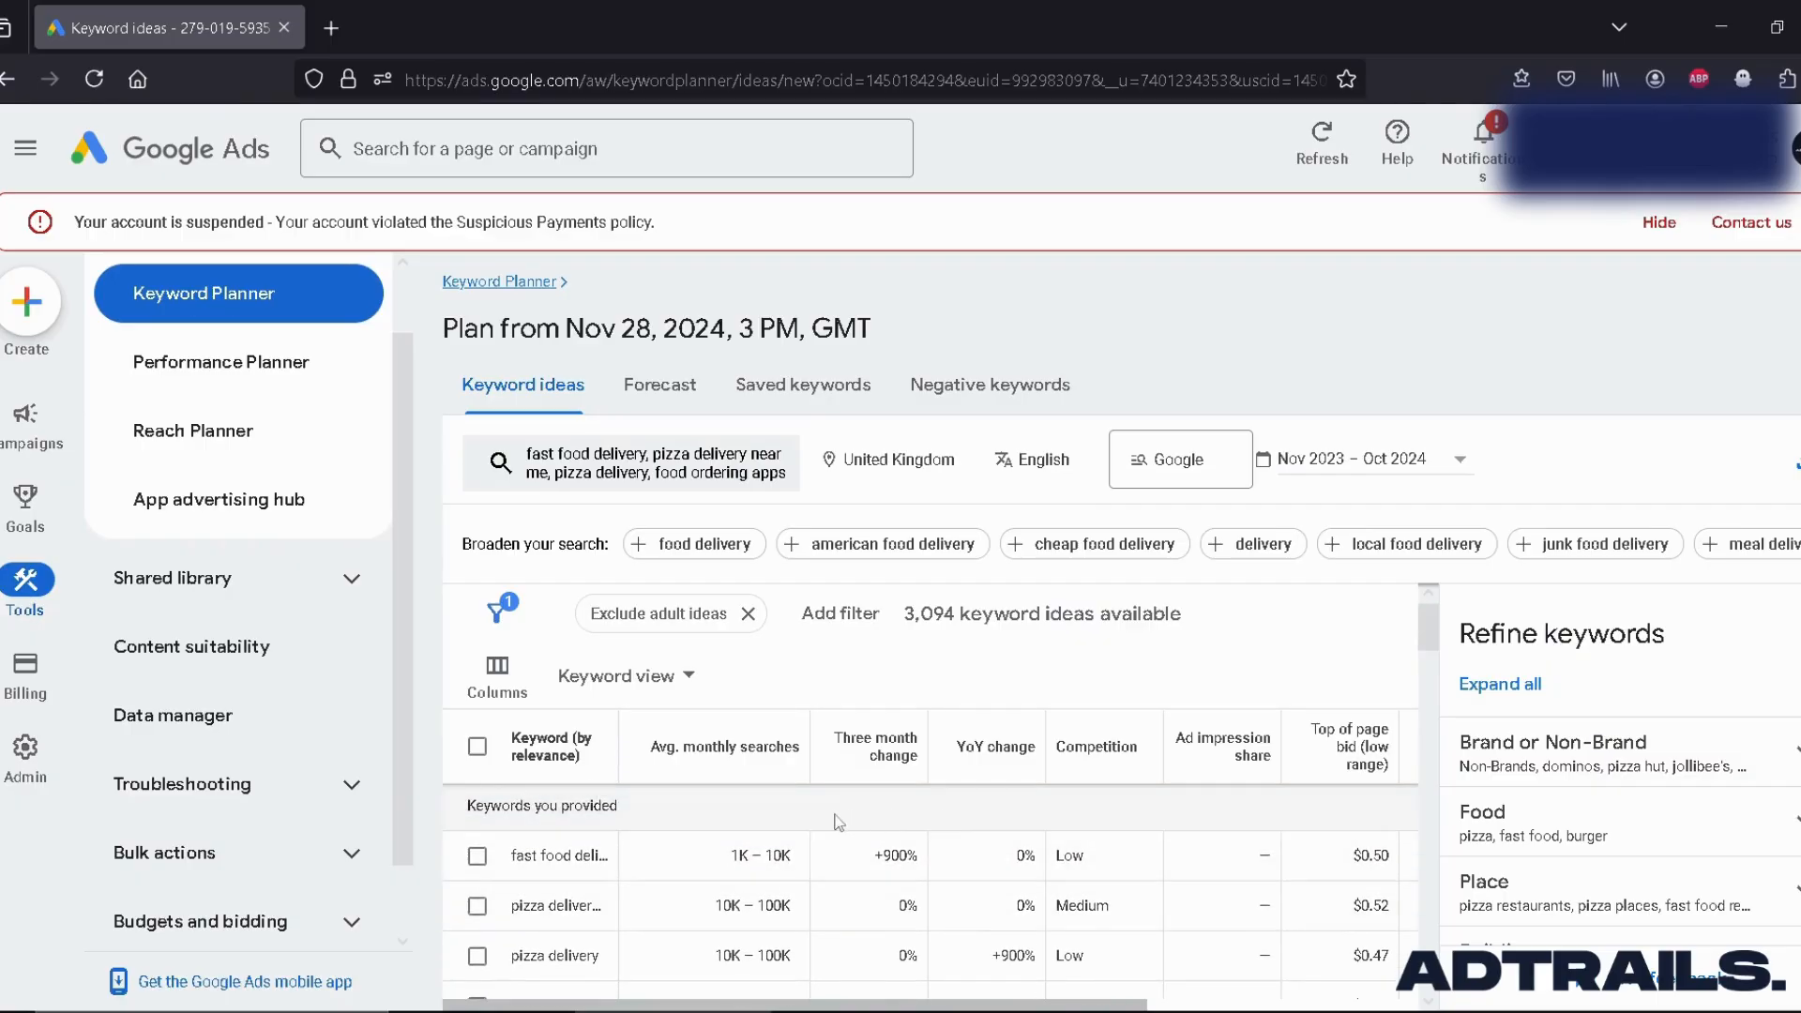
{"action": "scroll", "coordinate": [647, 922], "scroll_direction": "down", "scroll_amount": 1}
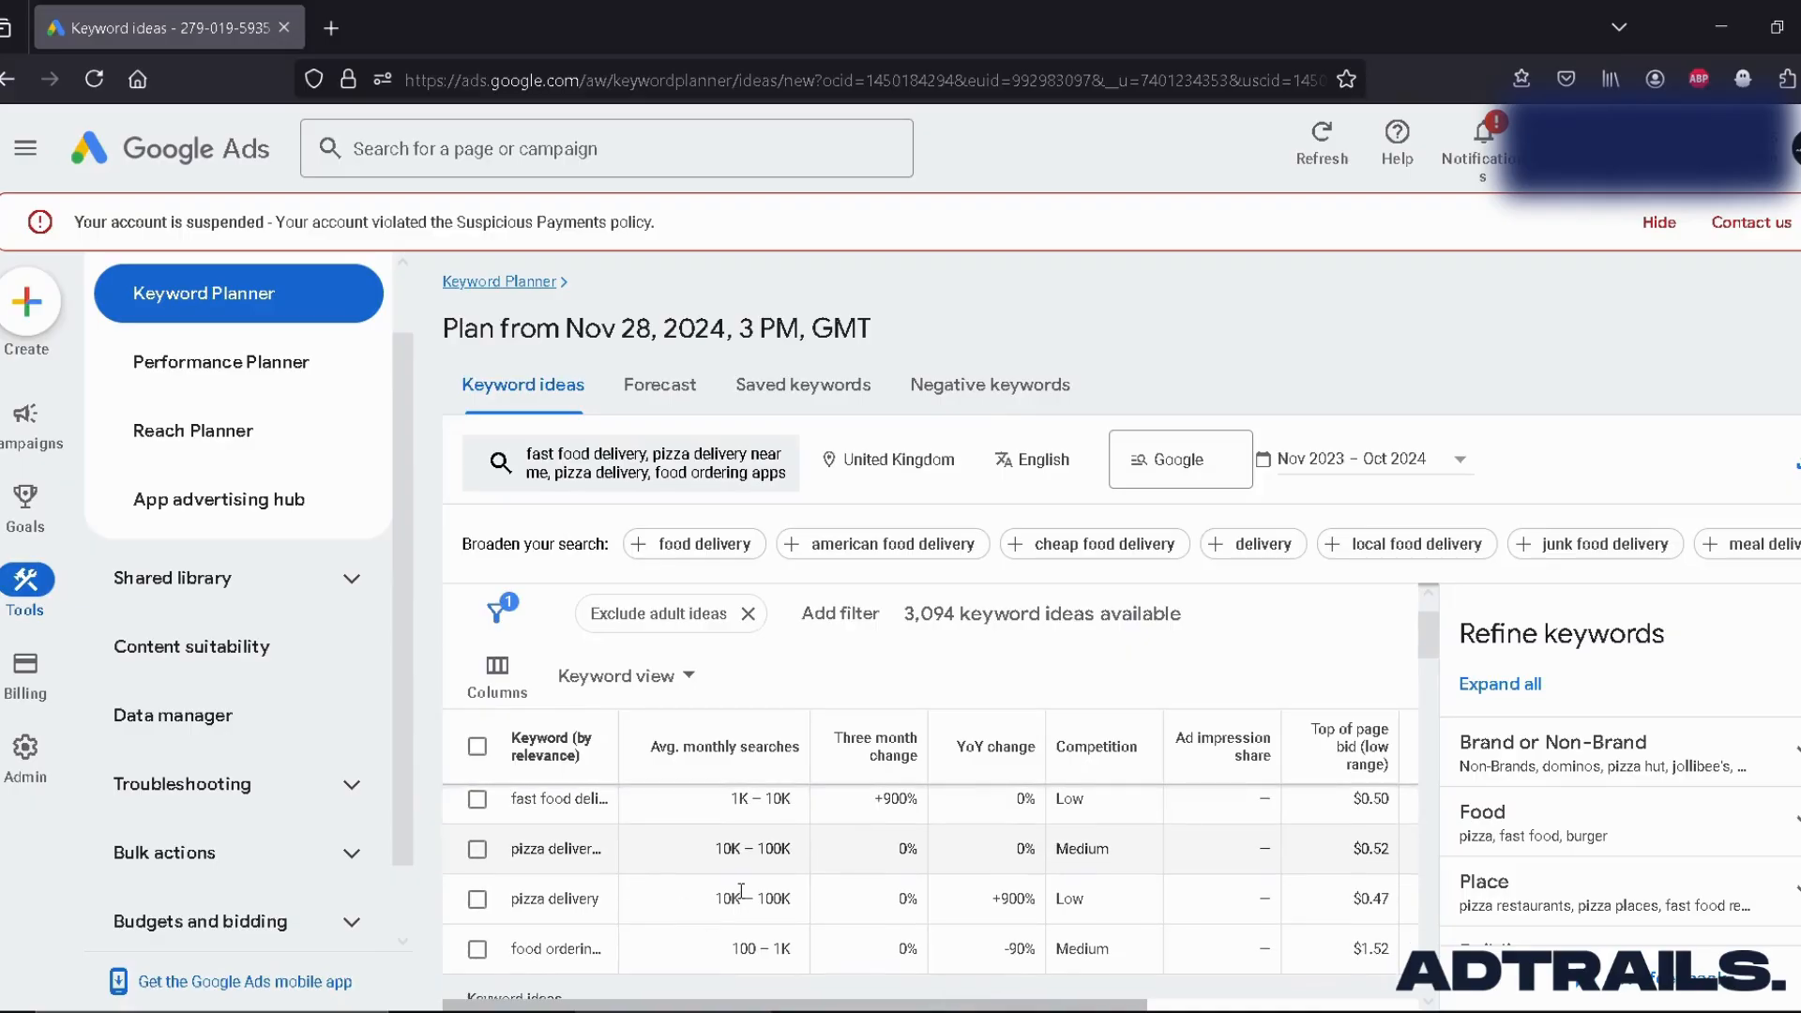
{"action": "scroll", "coordinate": [648, 900], "scroll_direction": "down", "scroll_amount": 3}
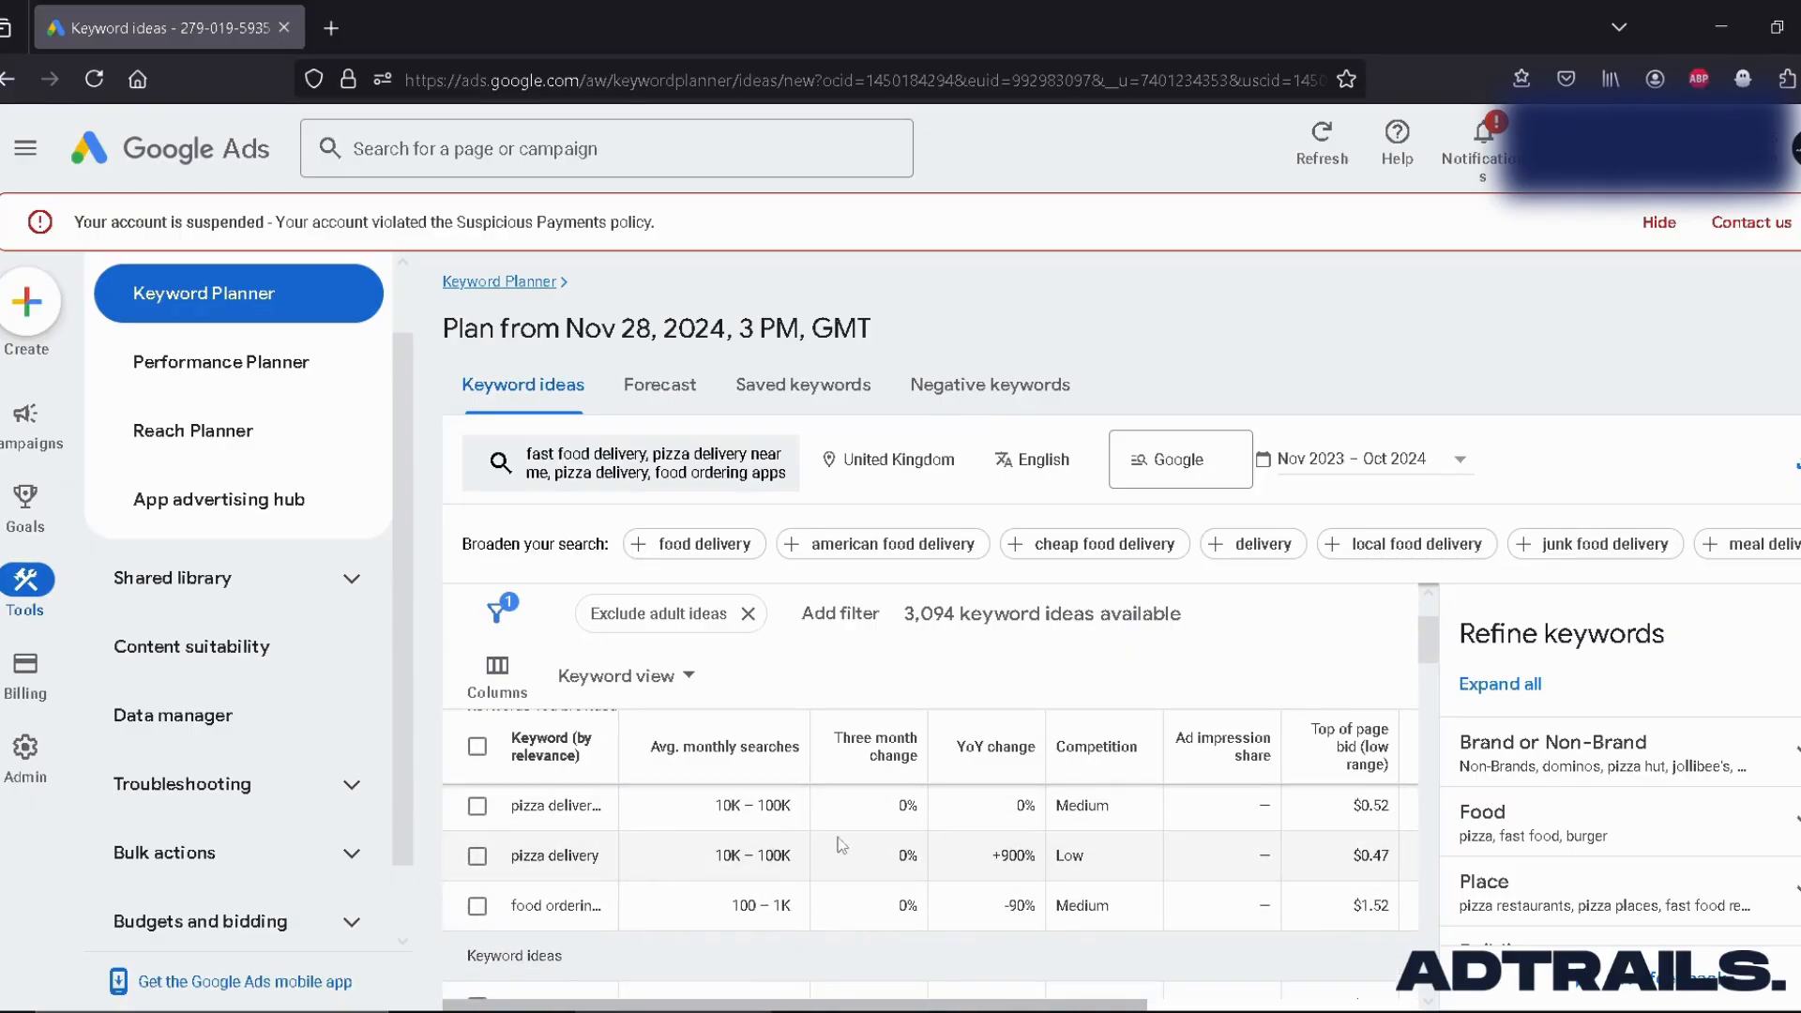
Step: Examine the metric columns from average monthly searches, three month change, YoY change and competition to the low and high top of page bids
{"action": "mouse_move", "coordinate": [676, 760]}
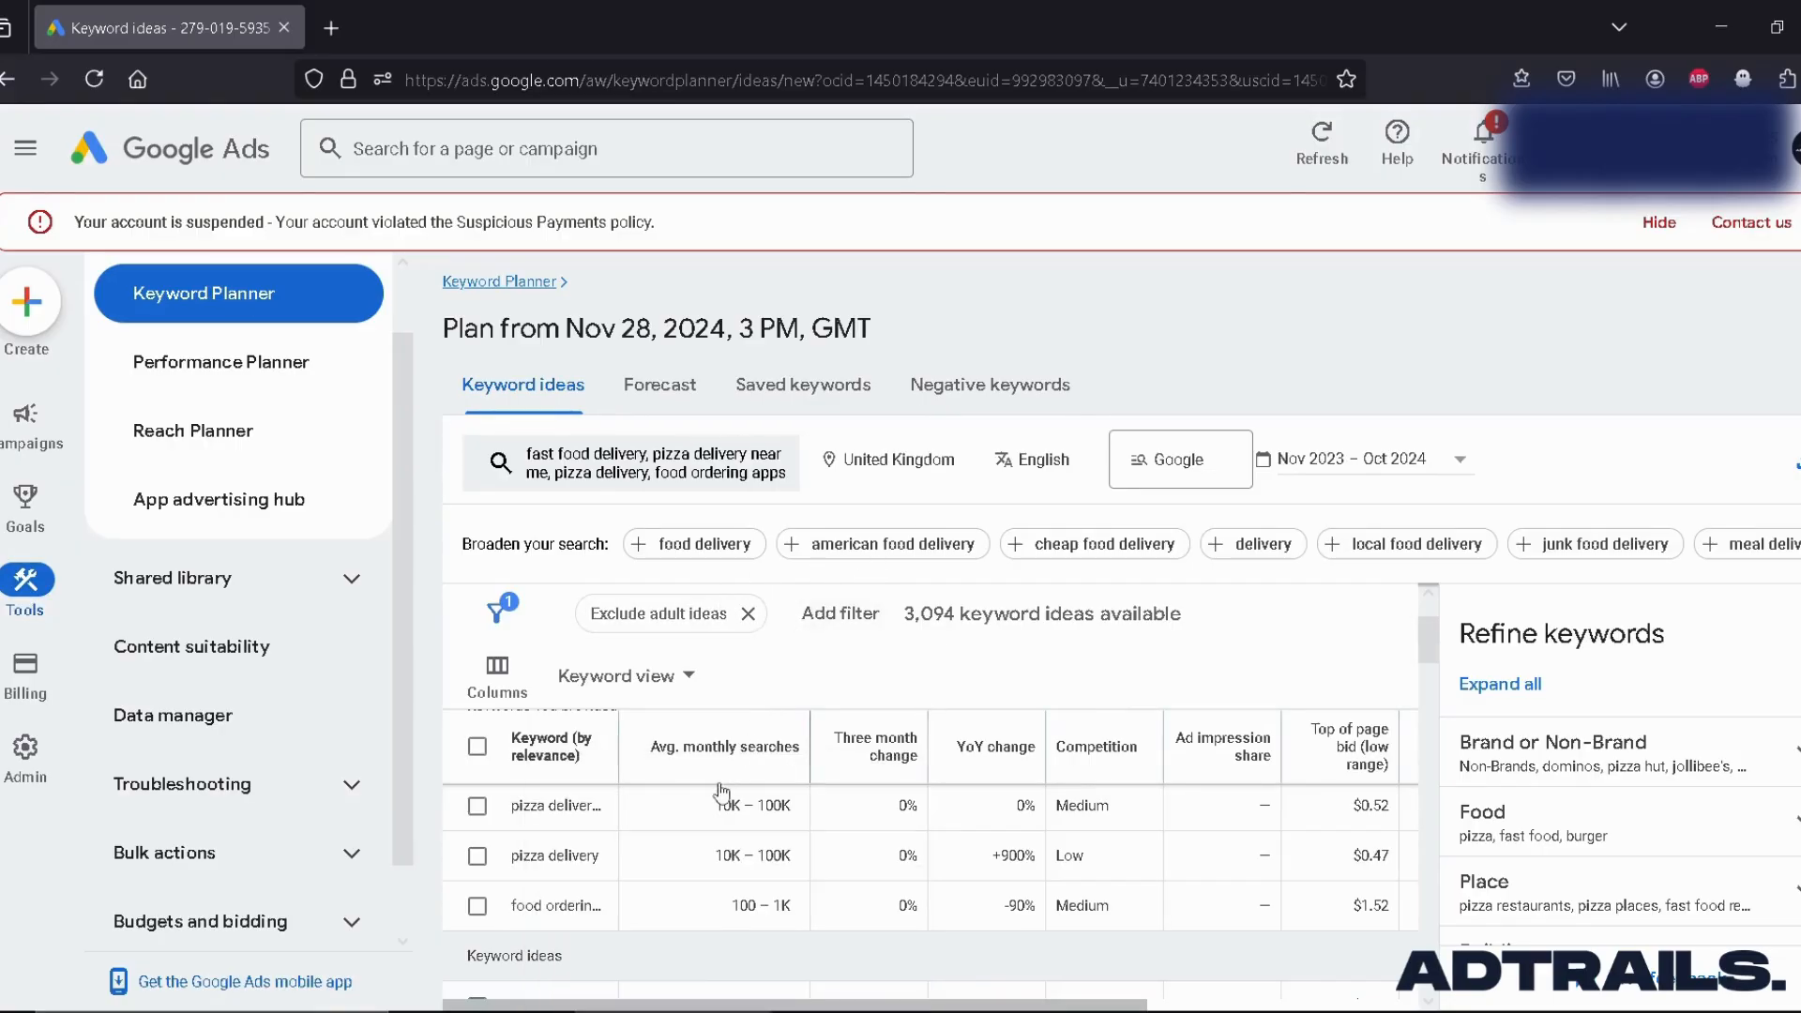
{"action": "scroll", "coordinate": [634, 819], "scroll_direction": "up", "scroll_amount": 2}
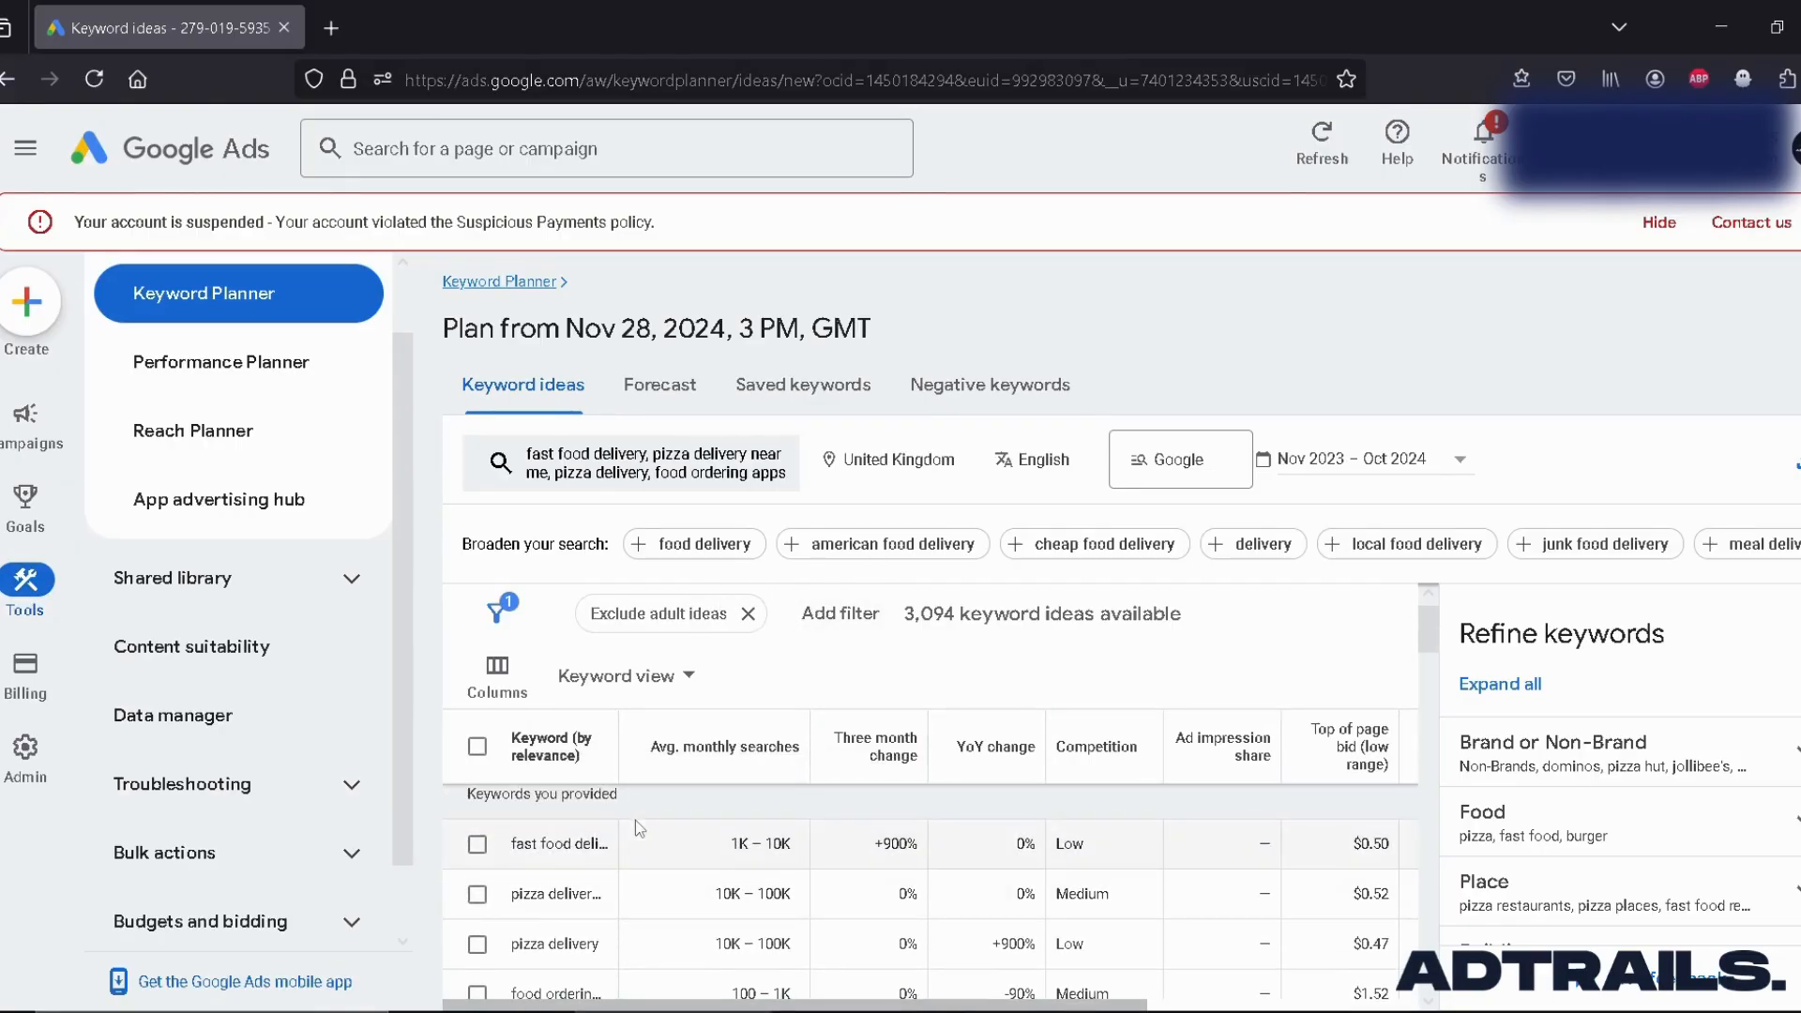
{"action": "mouse_move", "coordinate": [893, 762]}
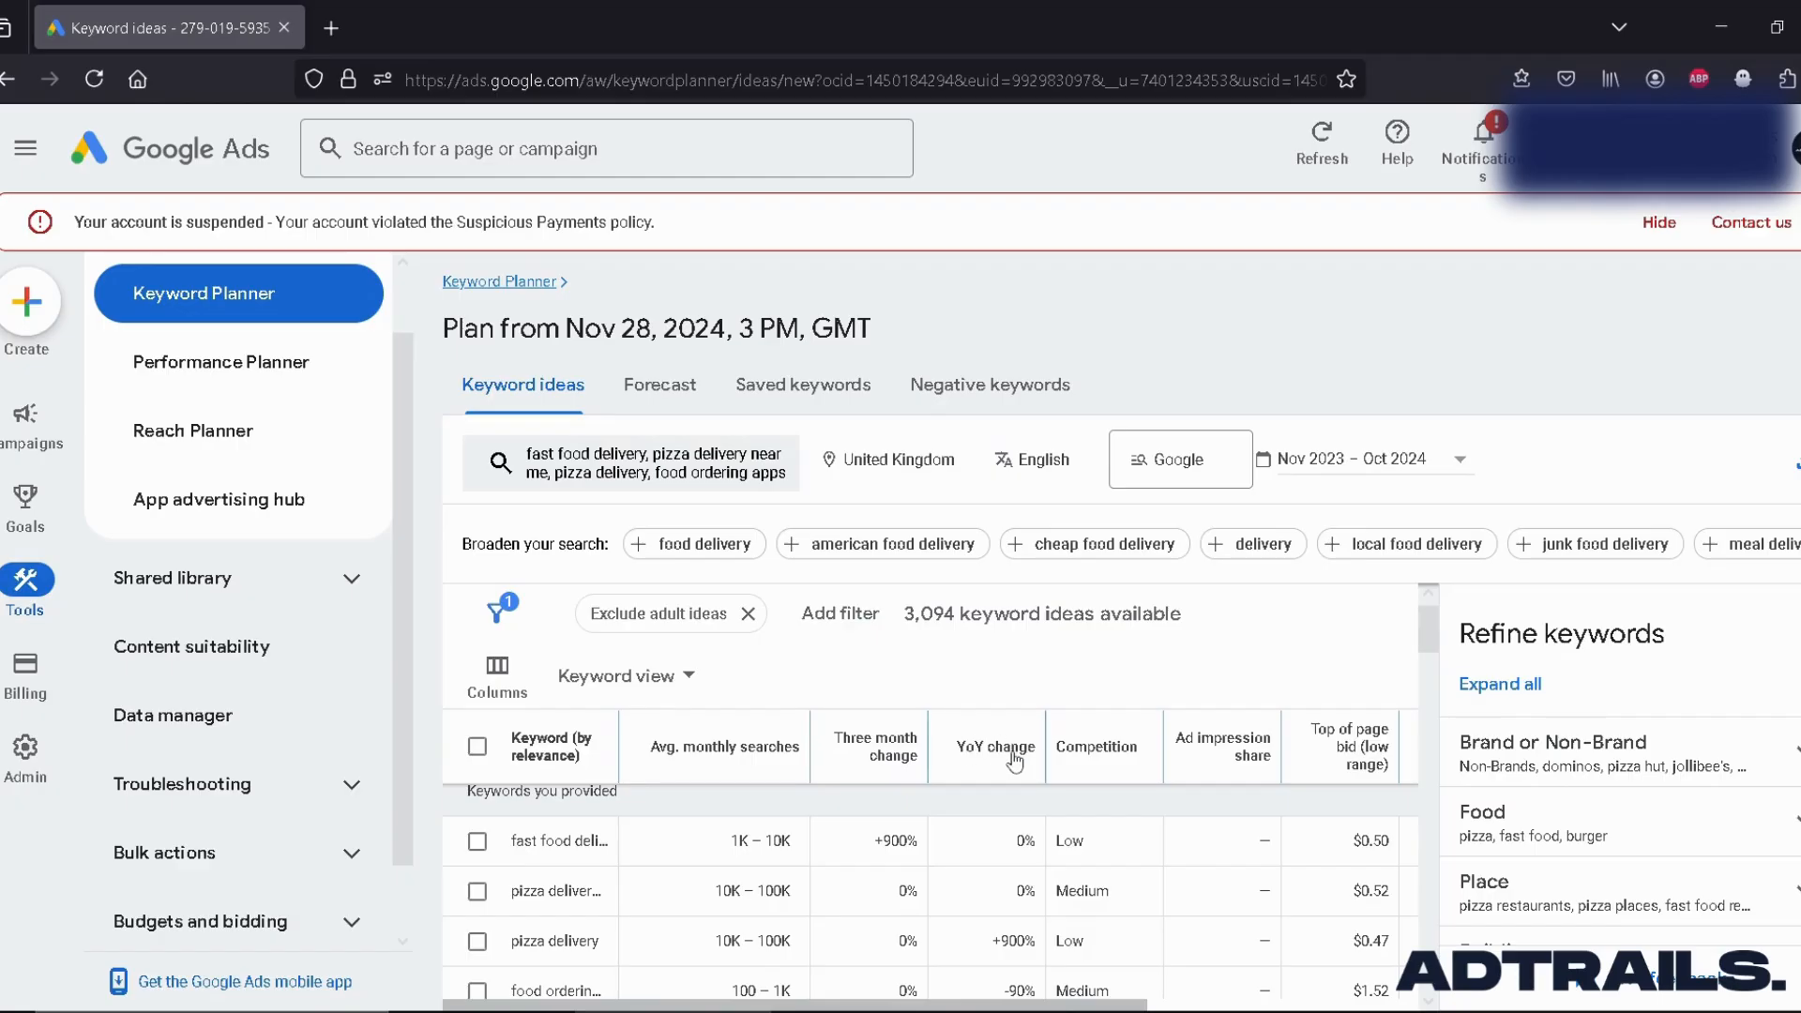
{"action": "mouse_move", "coordinate": [999, 754]}
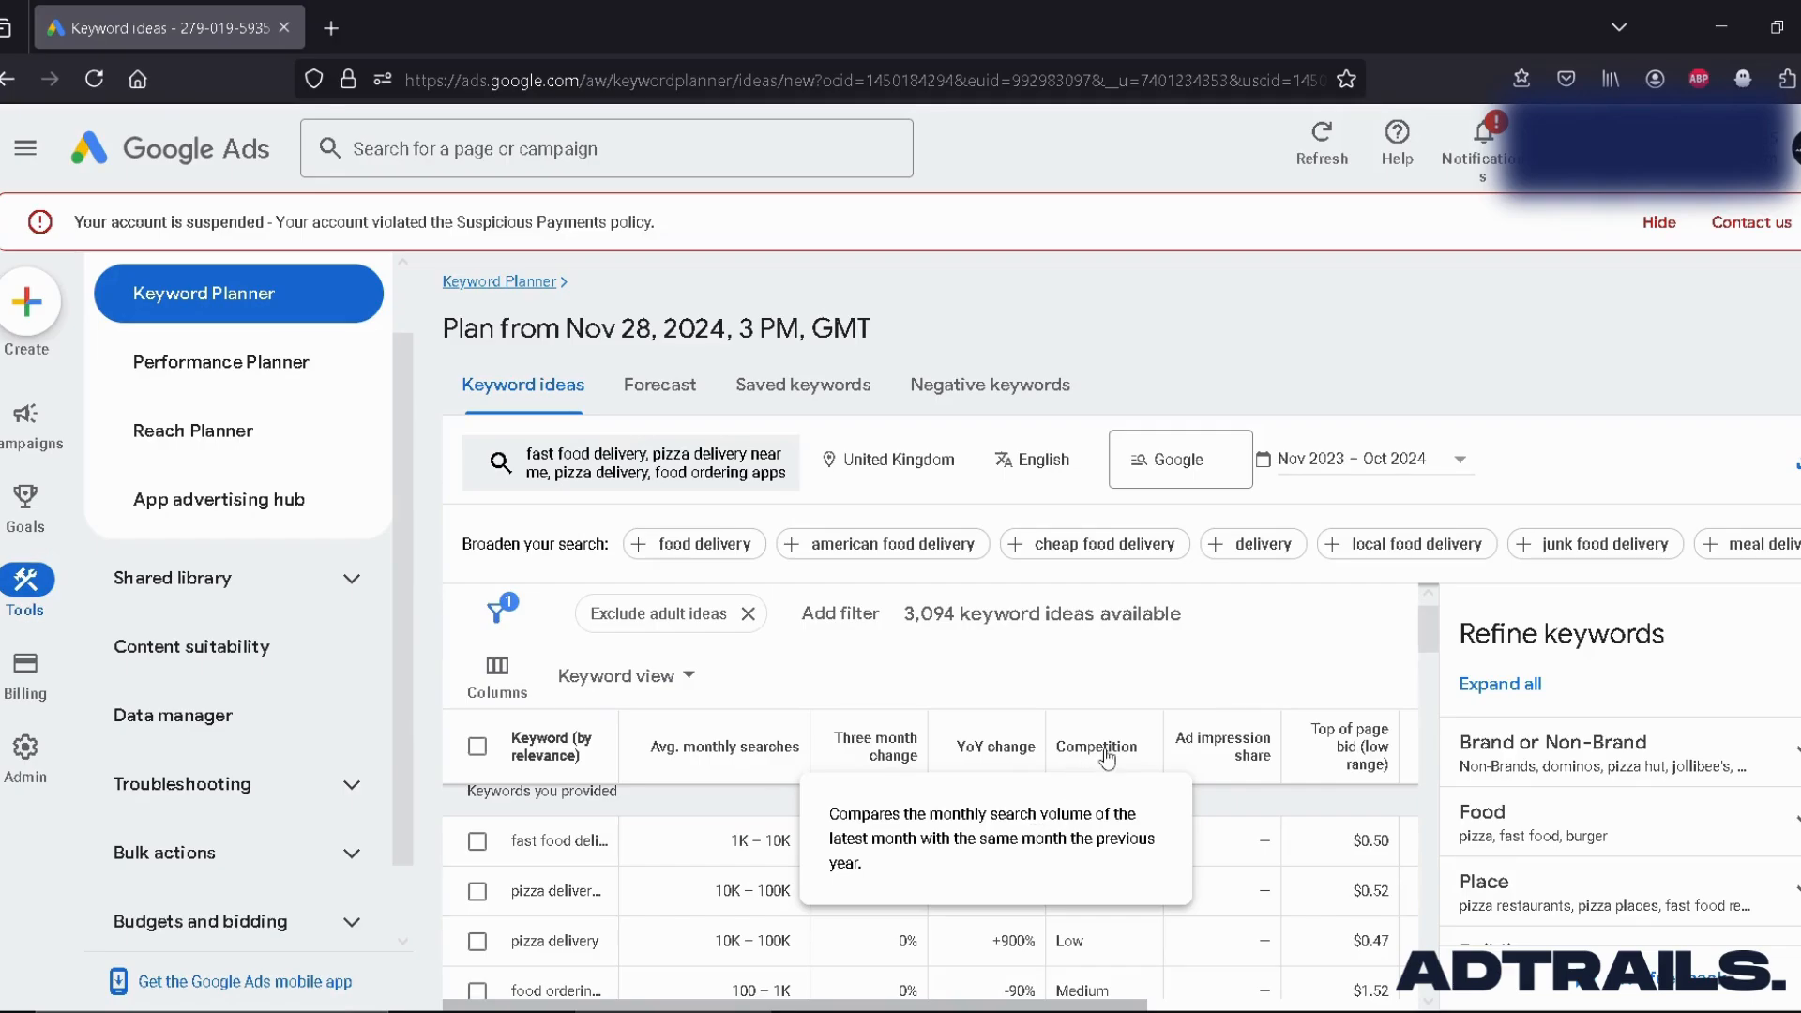
{"action": "mouse_move", "coordinate": [1107, 758]}
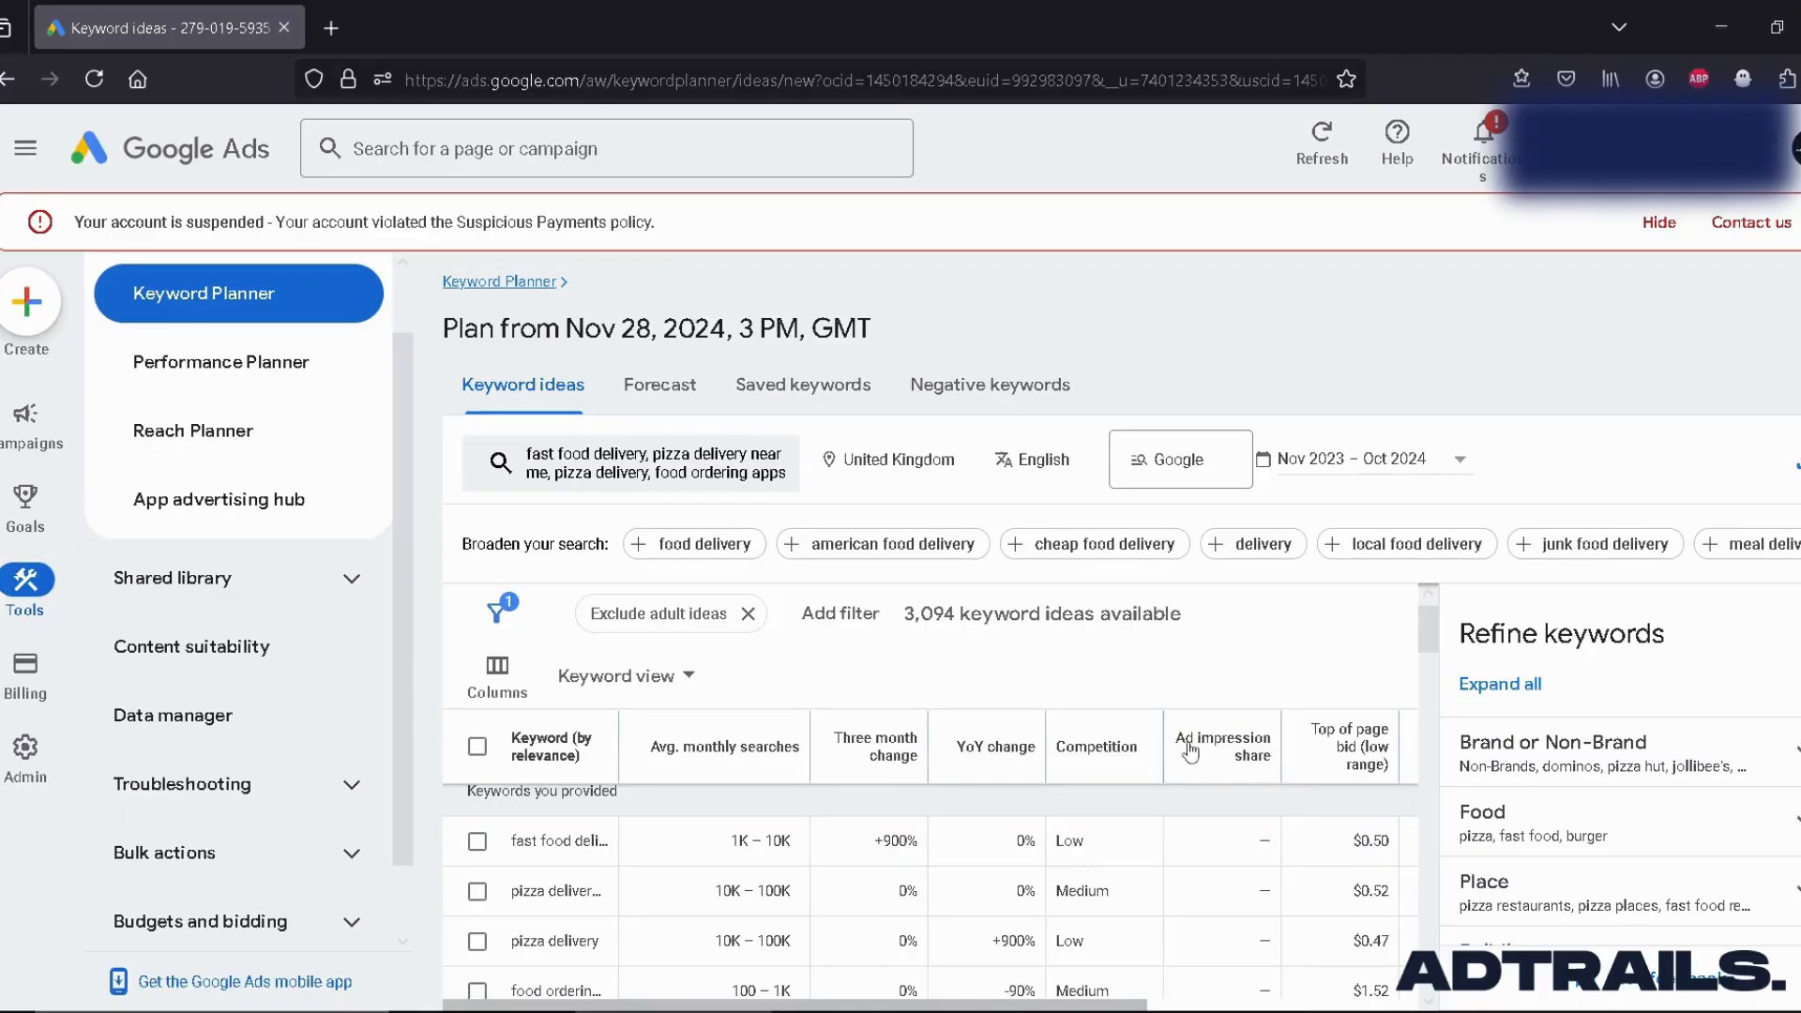
{"action": "mouse_move", "coordinate": [1300, 756]}
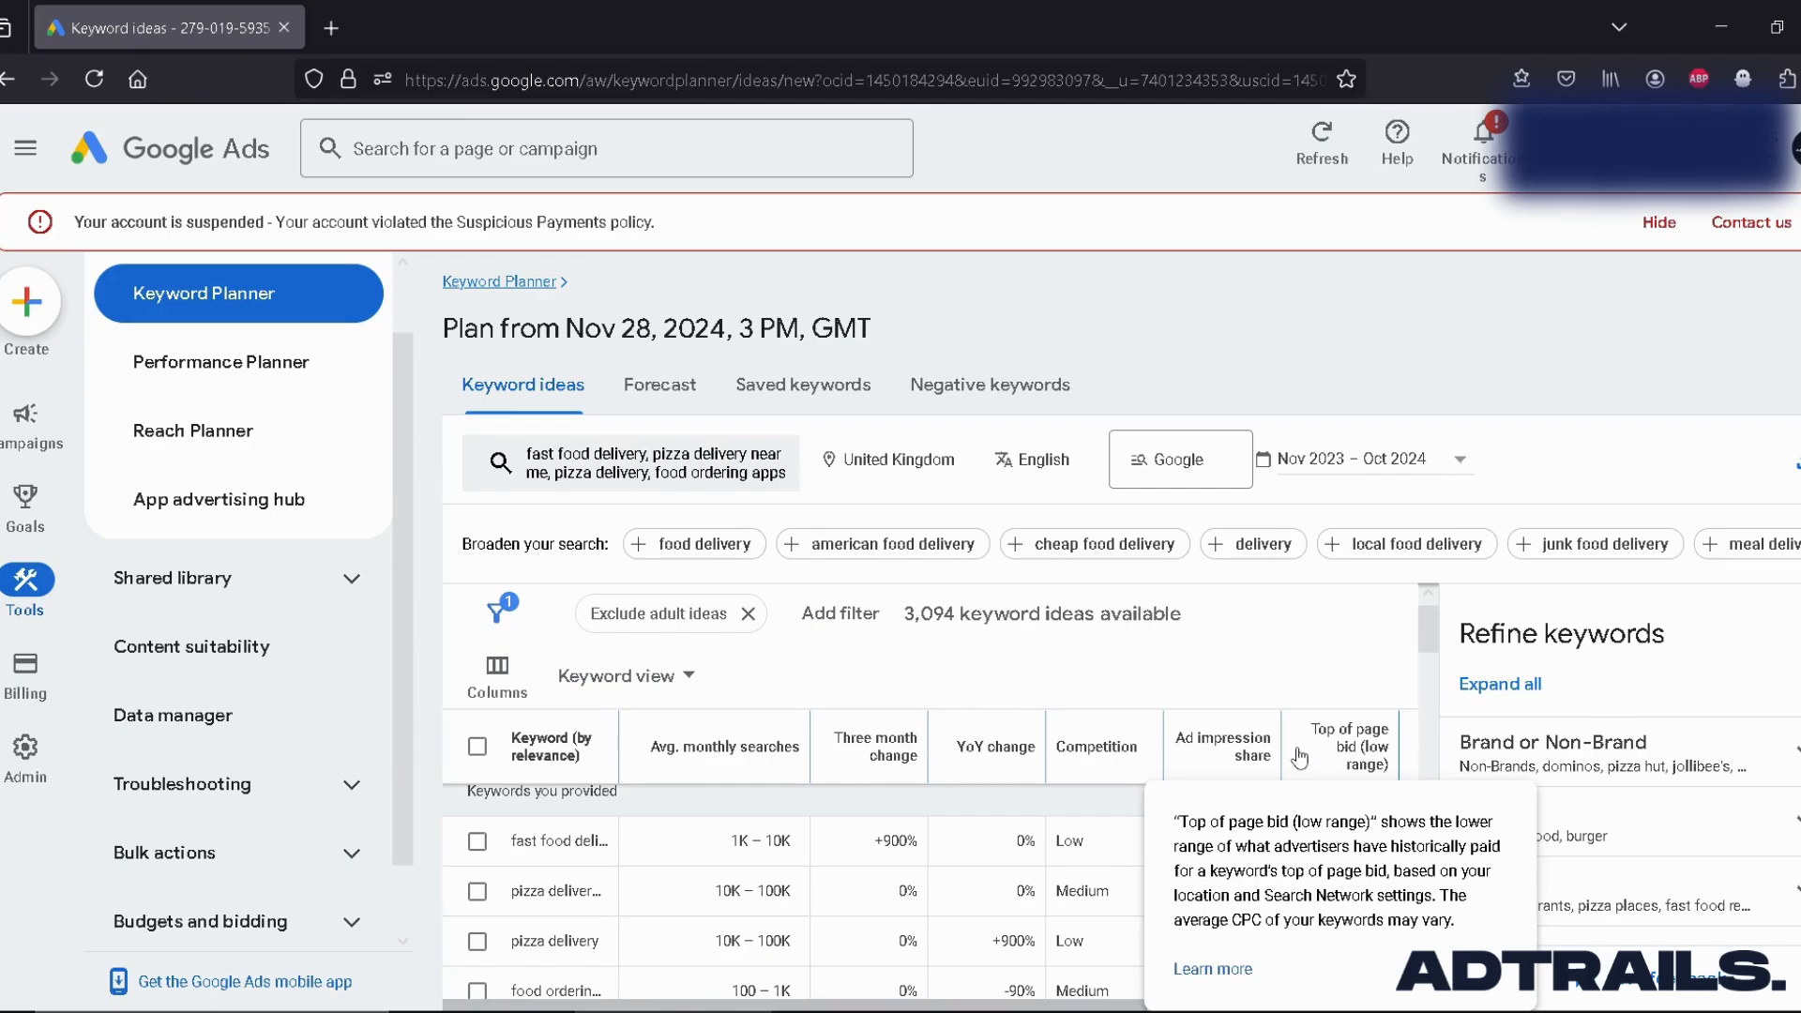
{"action": "scroll", "coordinate": [1367, 751], "scroll_direction": "down", "scroll_amount": 1}
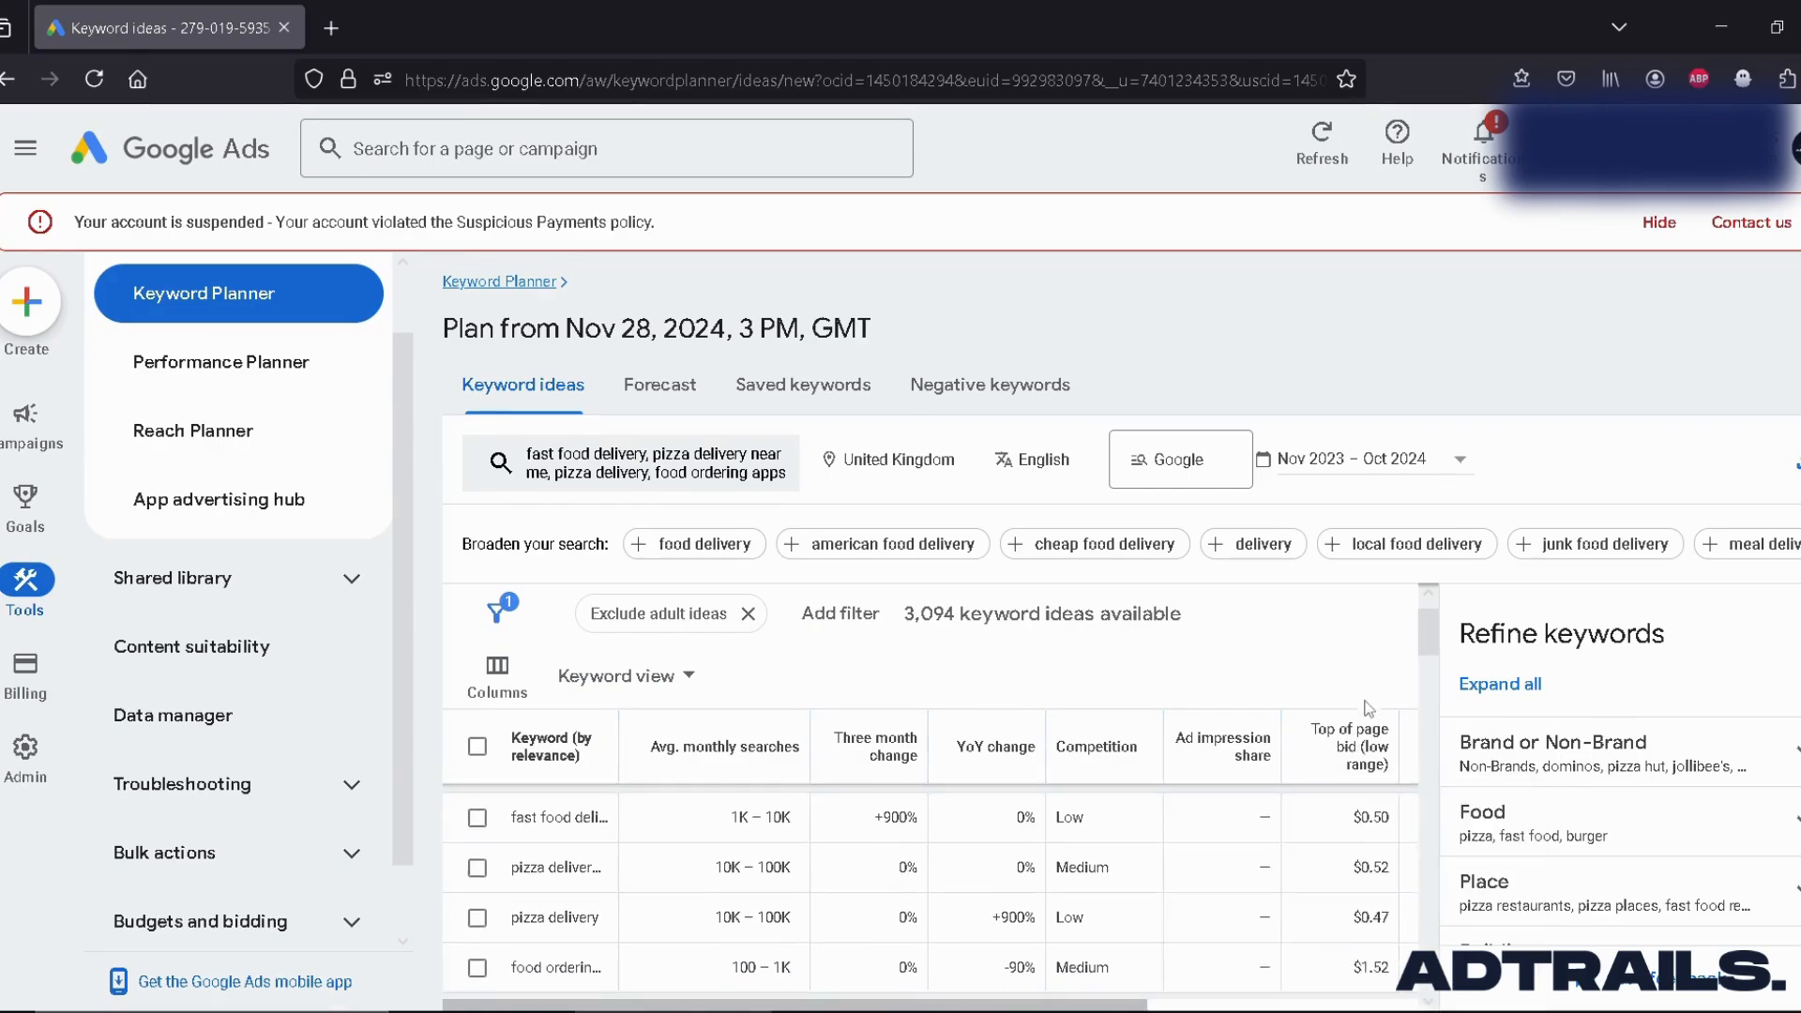
{"action": "scroll", "coordinate": [1314, 800], "scroll_direction": "right", "scroll_amount": 5}
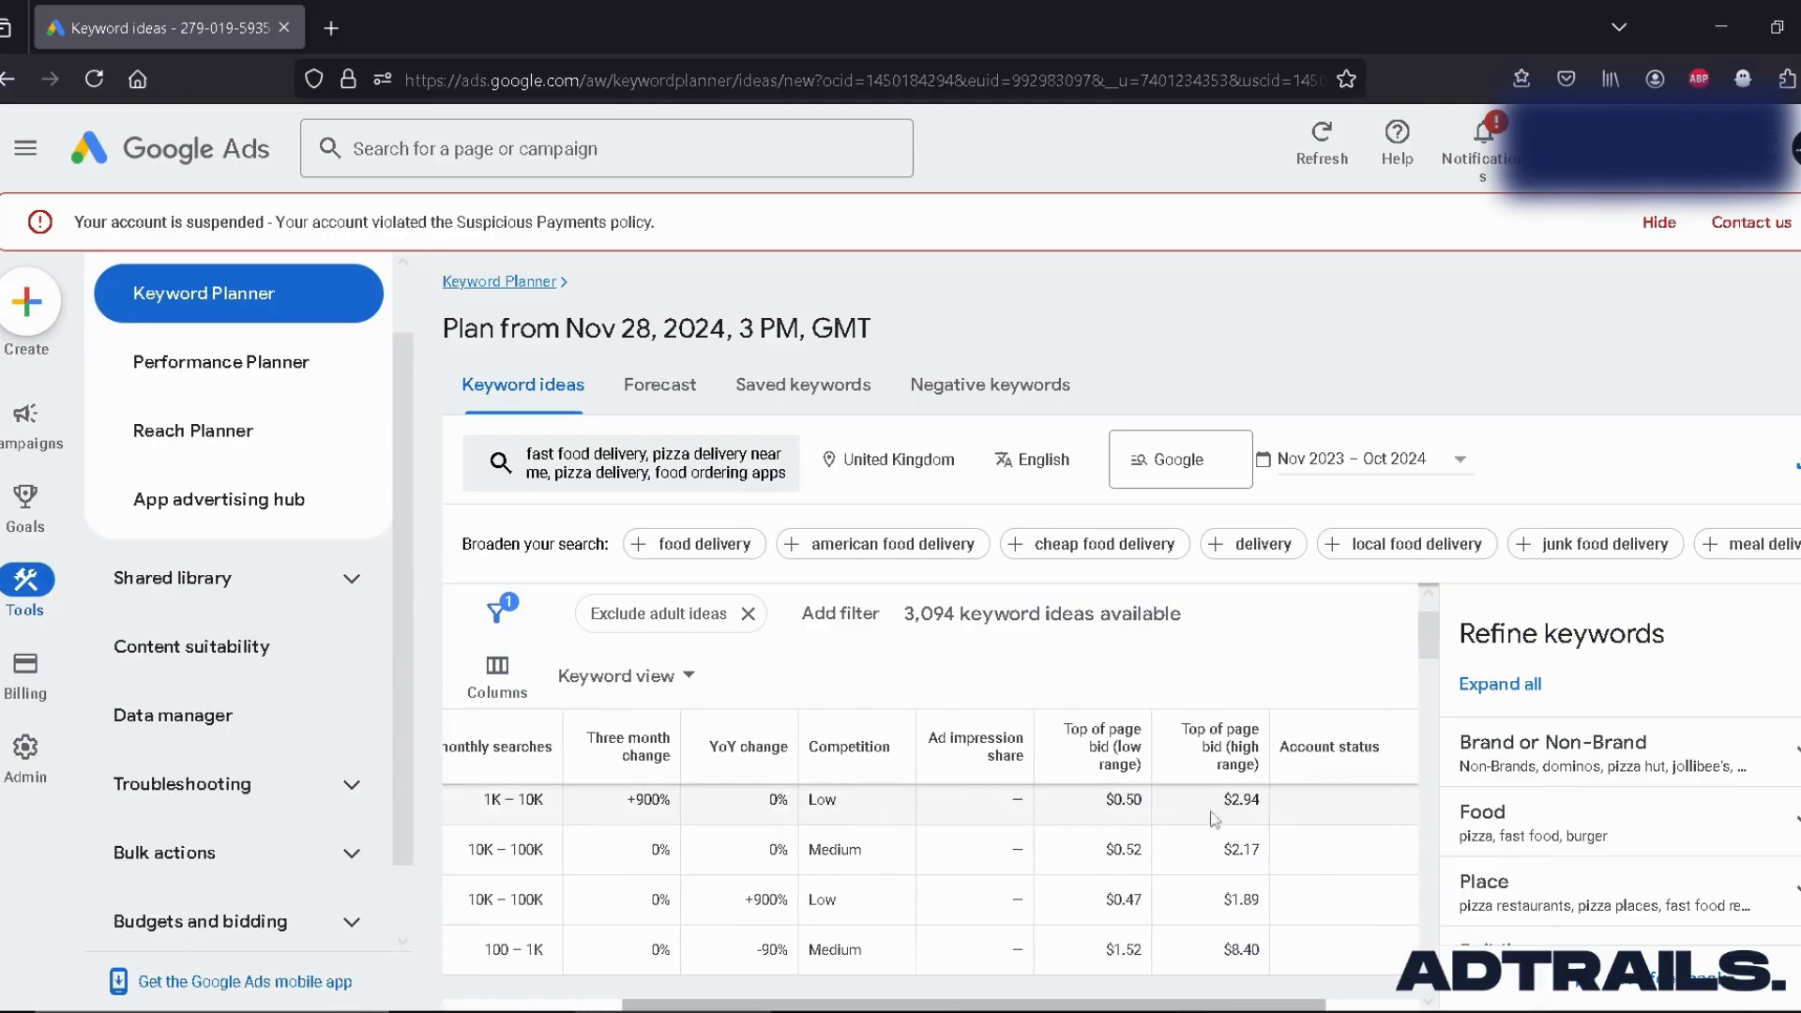
{"action": "mouse_move", "coordinate": [1113, 770]}
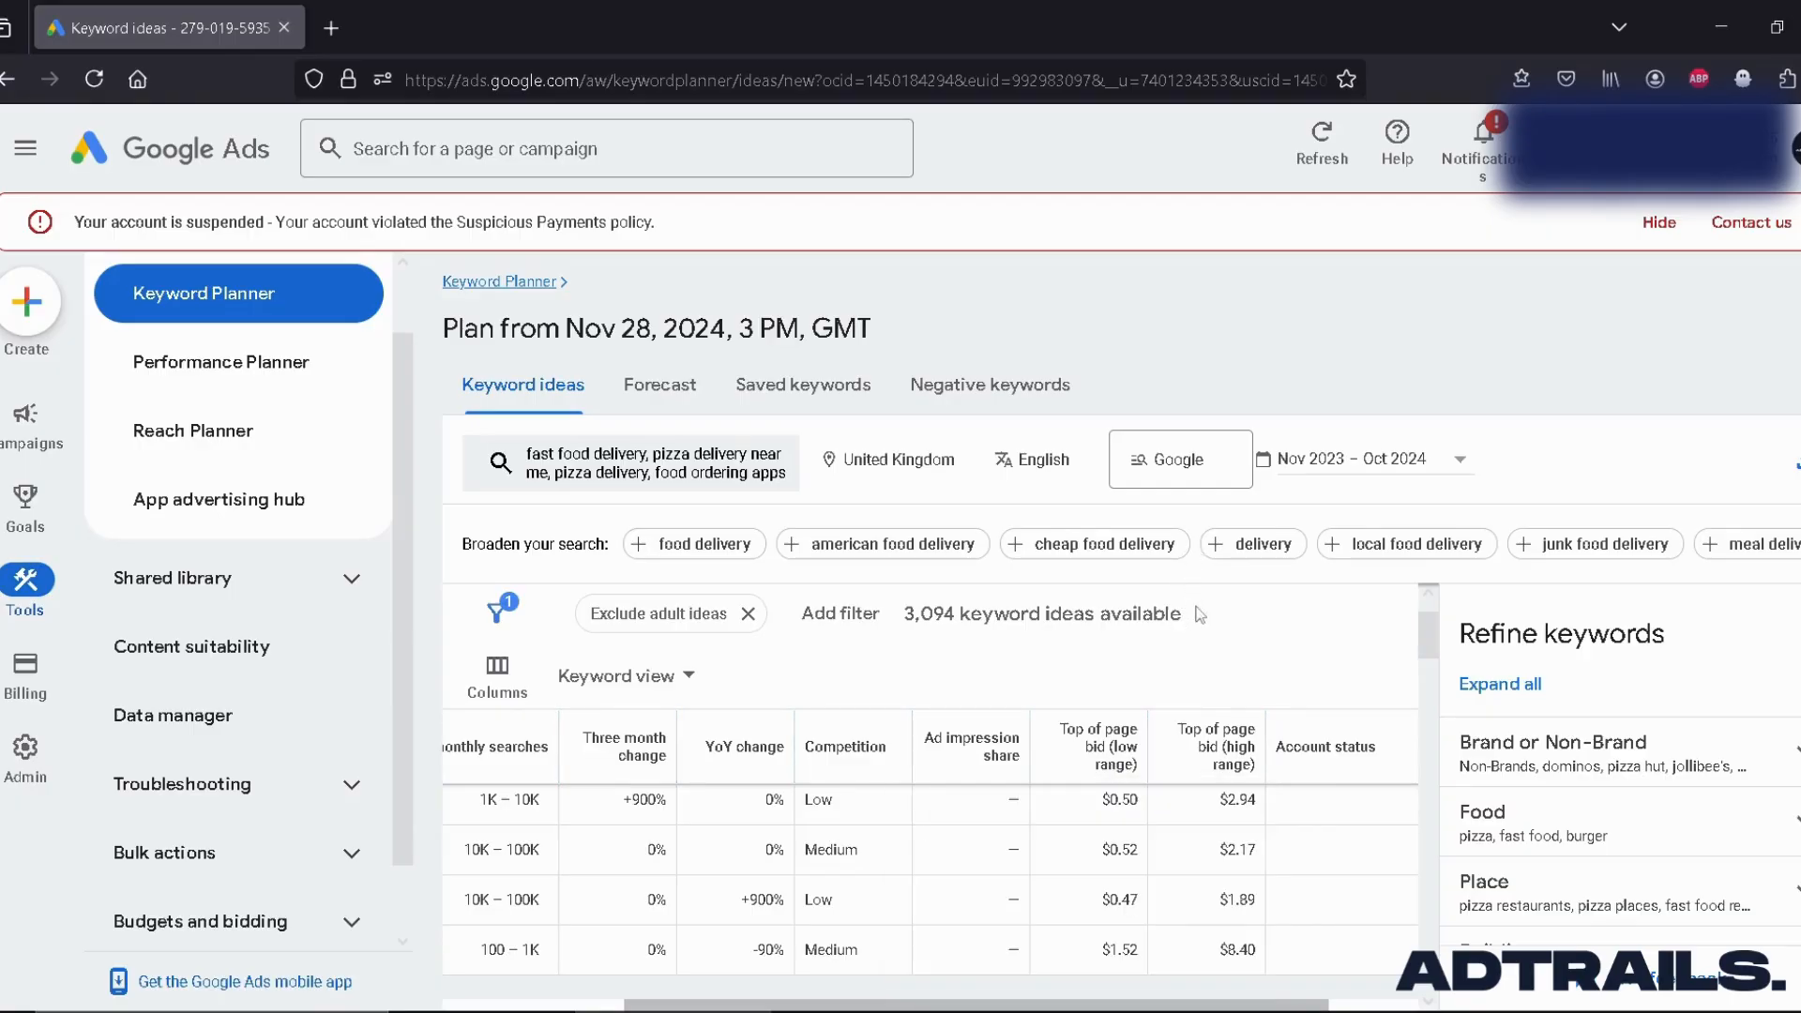
{"action": "mouse_move", "coordinate": [1234, 765]}
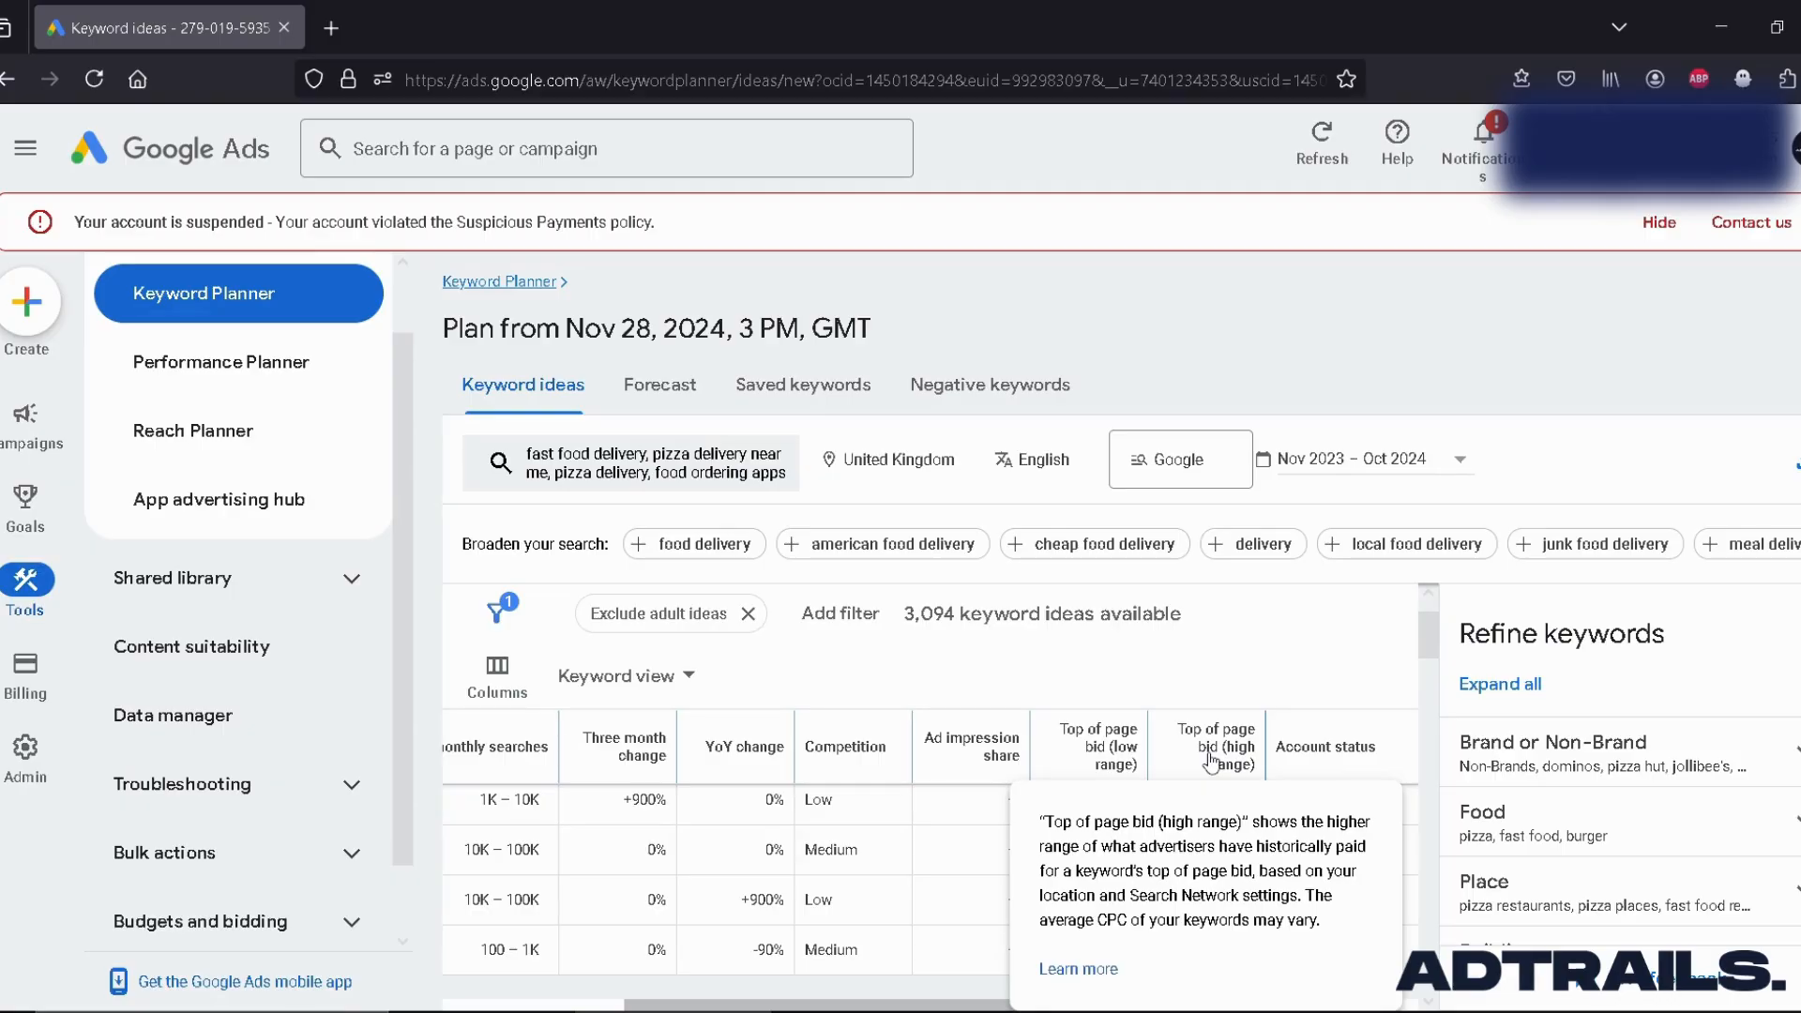
Step: Compare the search volume, change and competition of the four provided keywords in the results table
{"action": "mouse_move", "coordinate": [739, 763]}
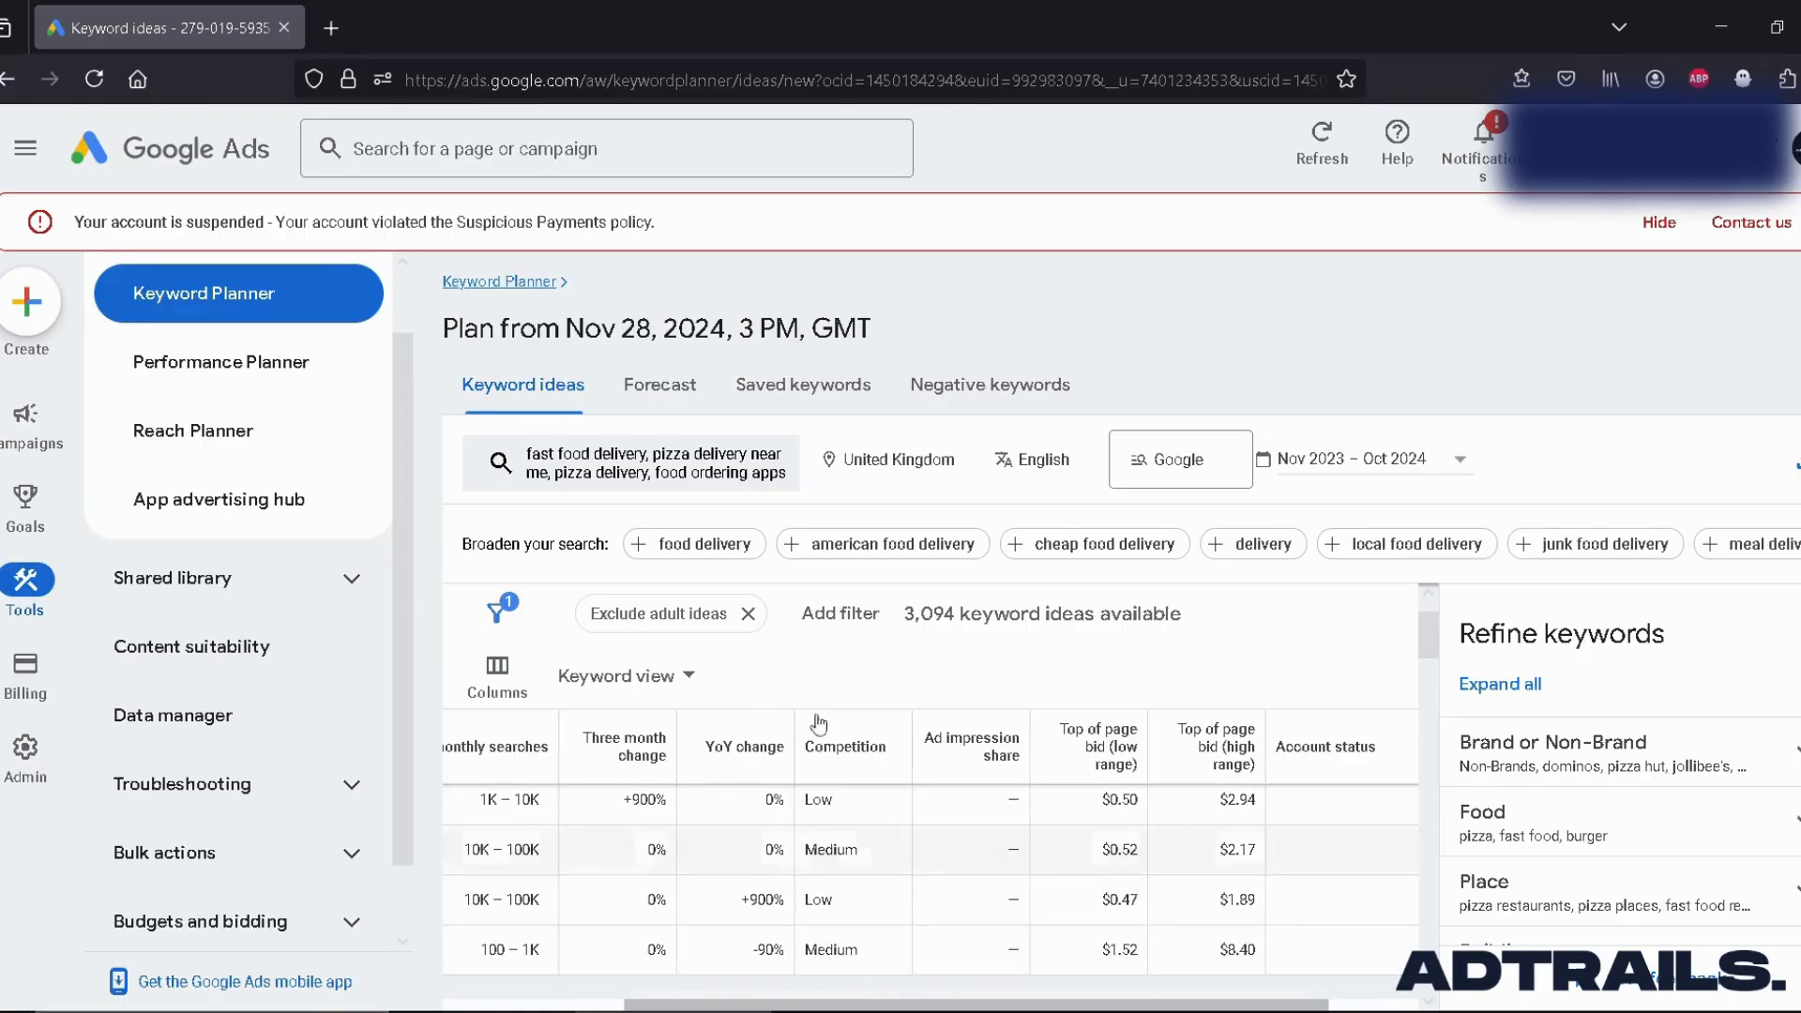
{"action": "scroll", "coordinate": [632, 871], "scroll_direction": "left", "scroll_amount": 3}
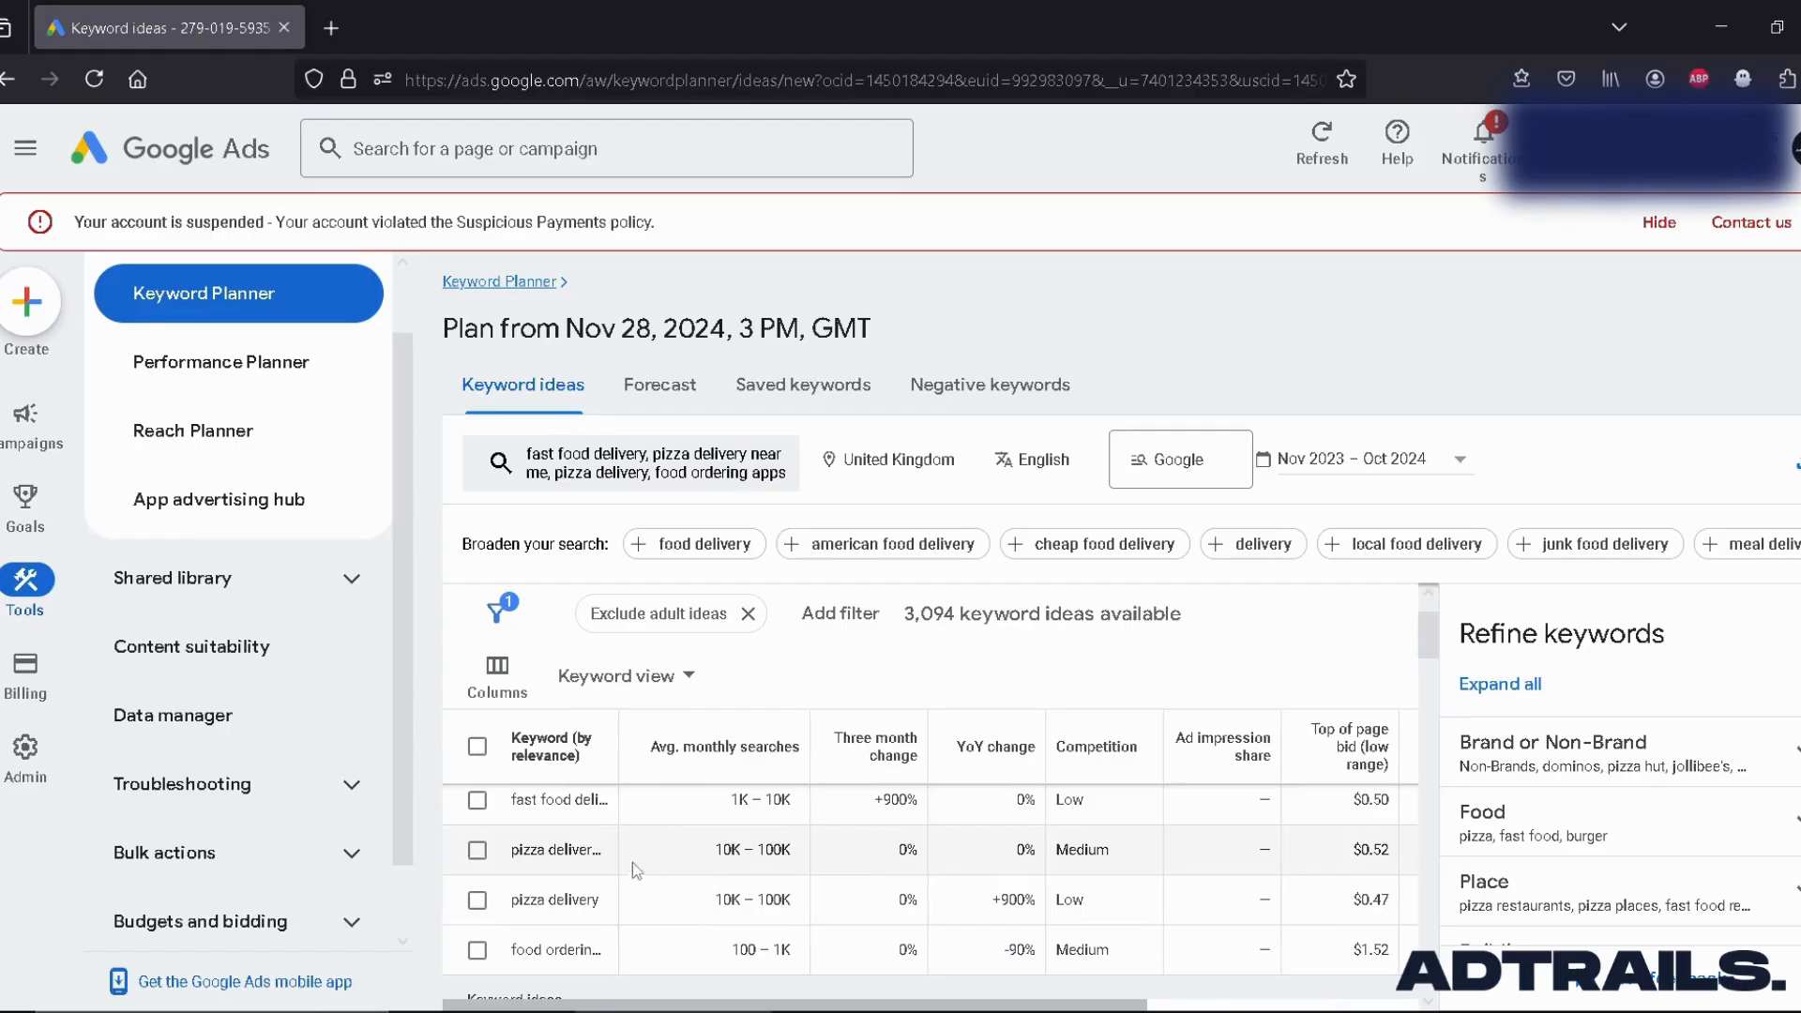
{"action": "scroll", "coordinate": [647, 865], "scroll_direction": "up", "scroll_amount": 1}
{"action": "scroll", "coordinate": [695, 835], "scroll_direction": "down", "scroll_amount": 2}
{"action": "scroll", "coordinate": [825, 840], "scroll_direction": "up", "scroll_amount": 1}
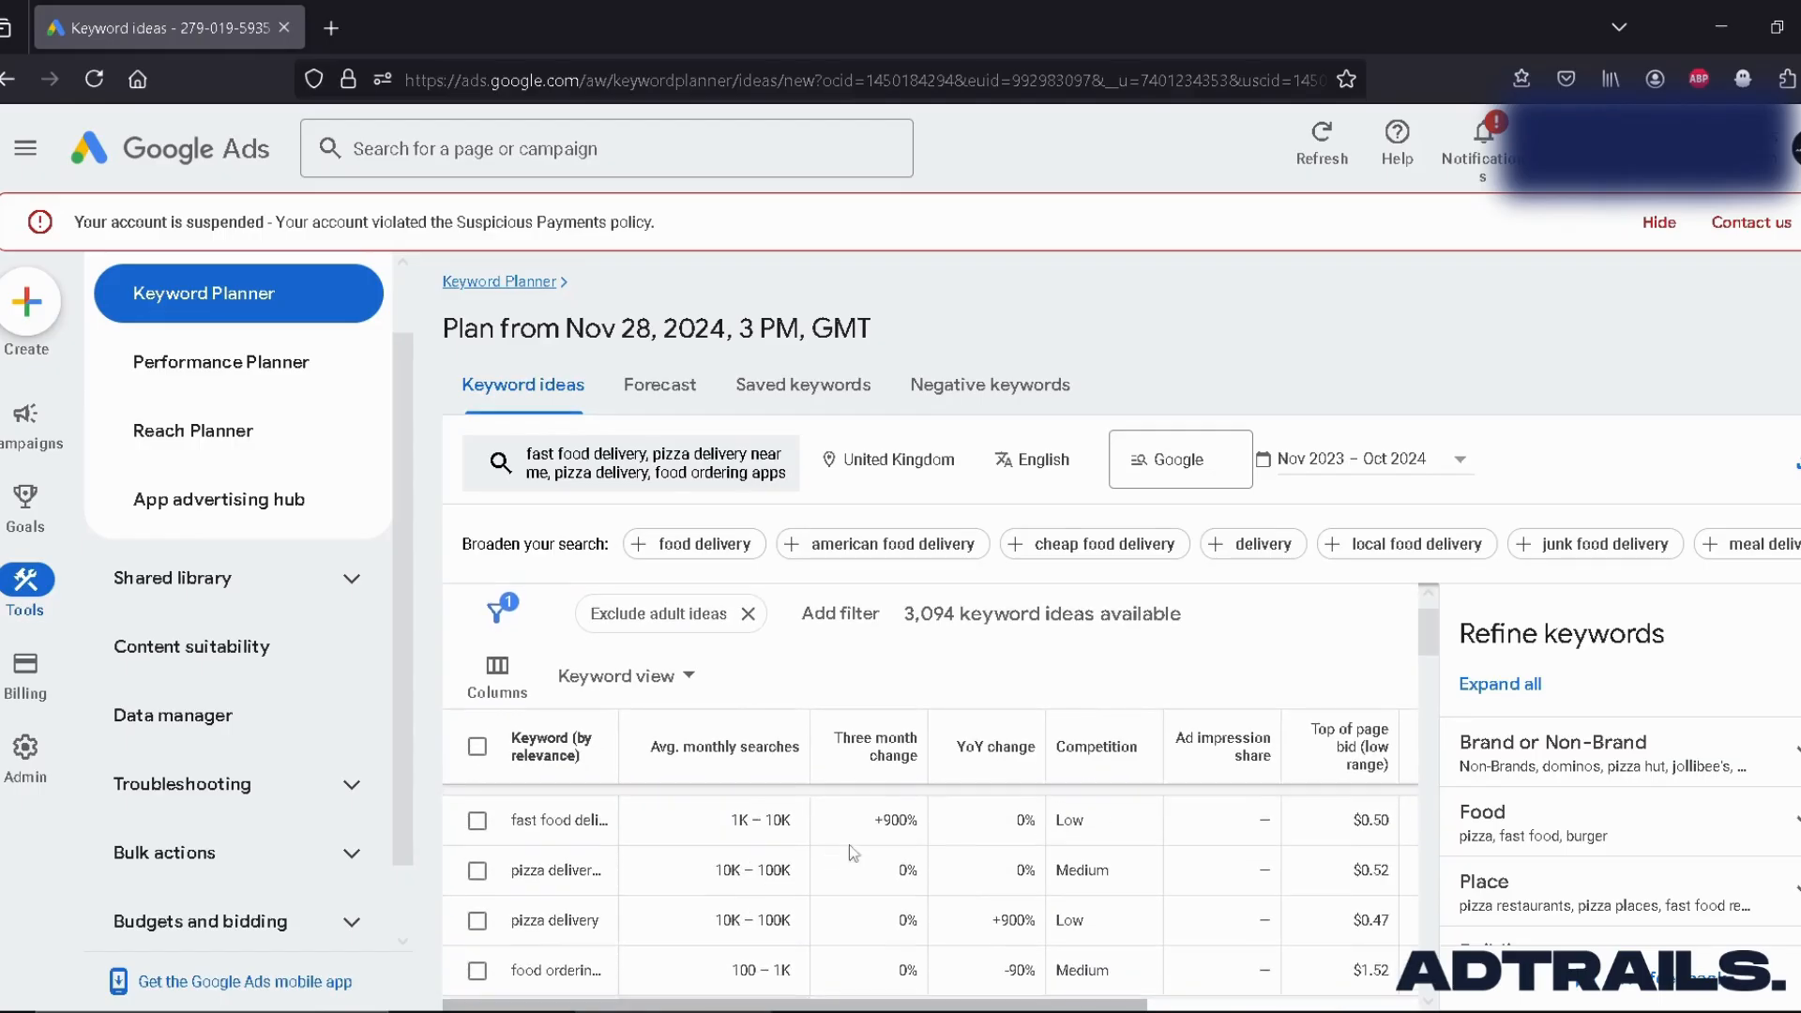
{"action": "scroll", "coordinate": [853, 853], "scroll_direction": "up", "scroll_amount": 1}
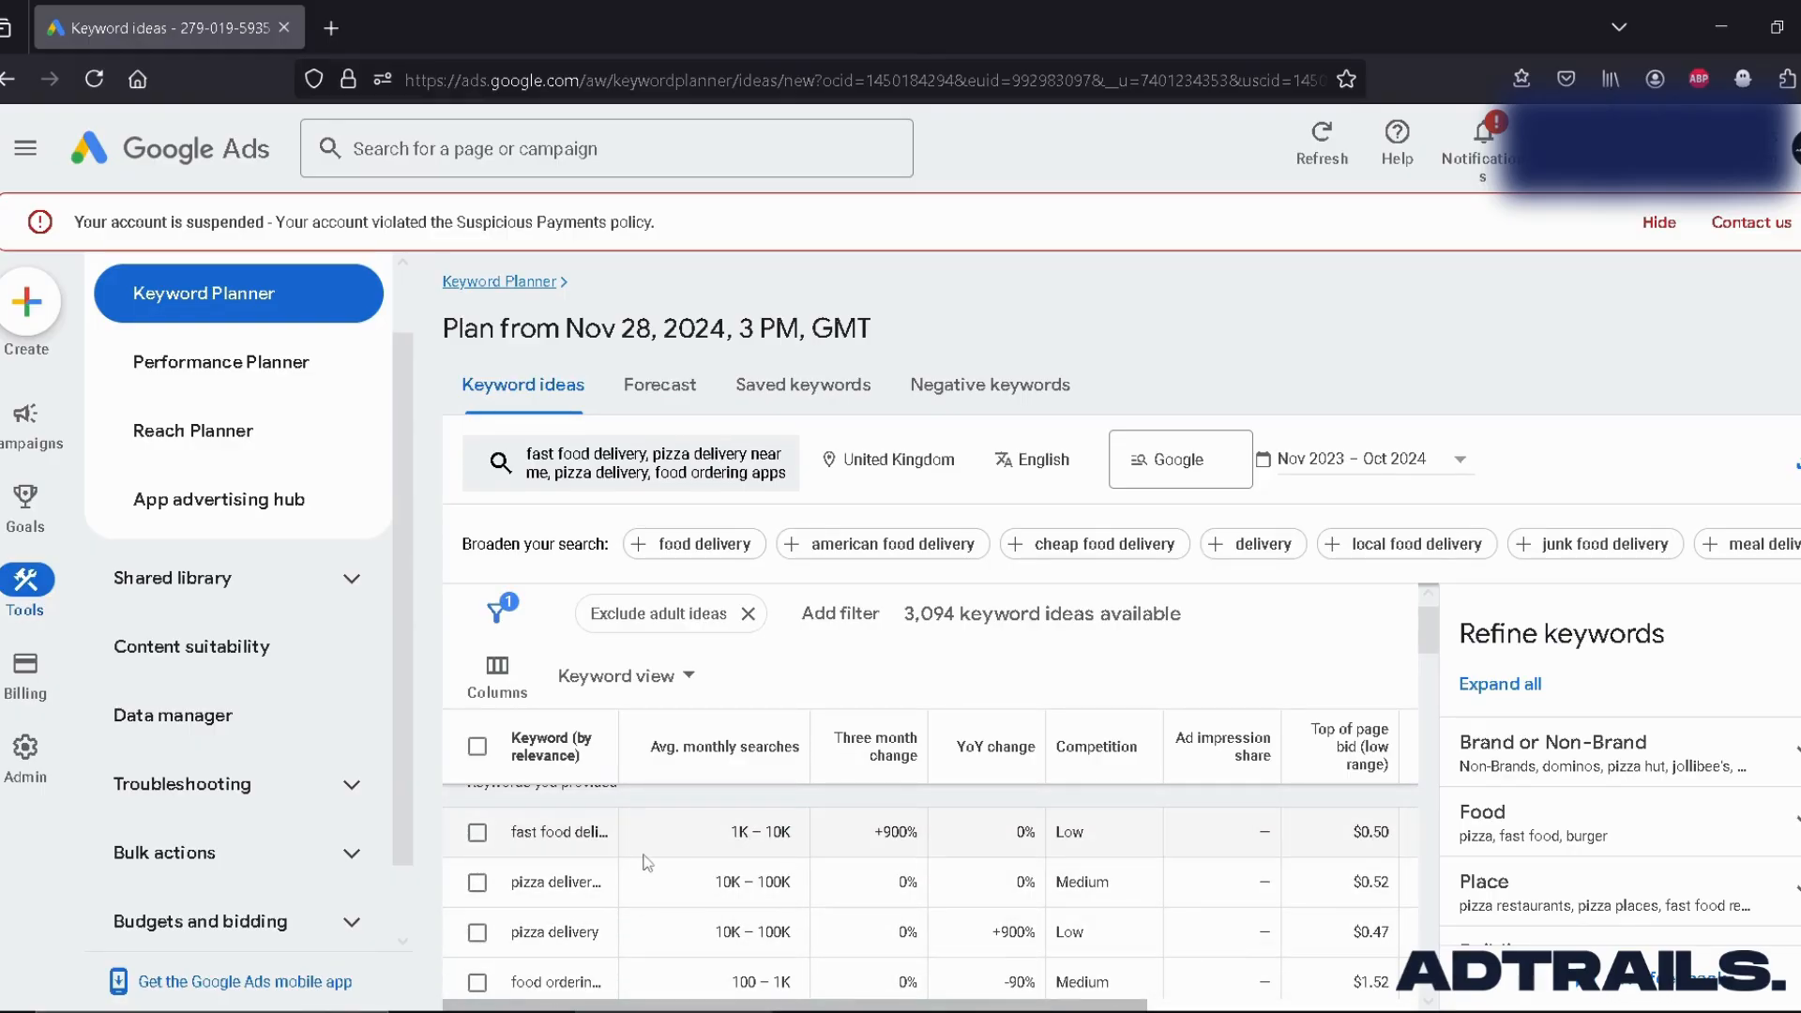
{"action": "scroll", "coordinate": [674, 863], "scroll_direction": "up", "scroll_amount": 1}
{"action": "scroll", "coordinate": [656, 891], "scroll_direction": "down", "scroll_amount": 1}
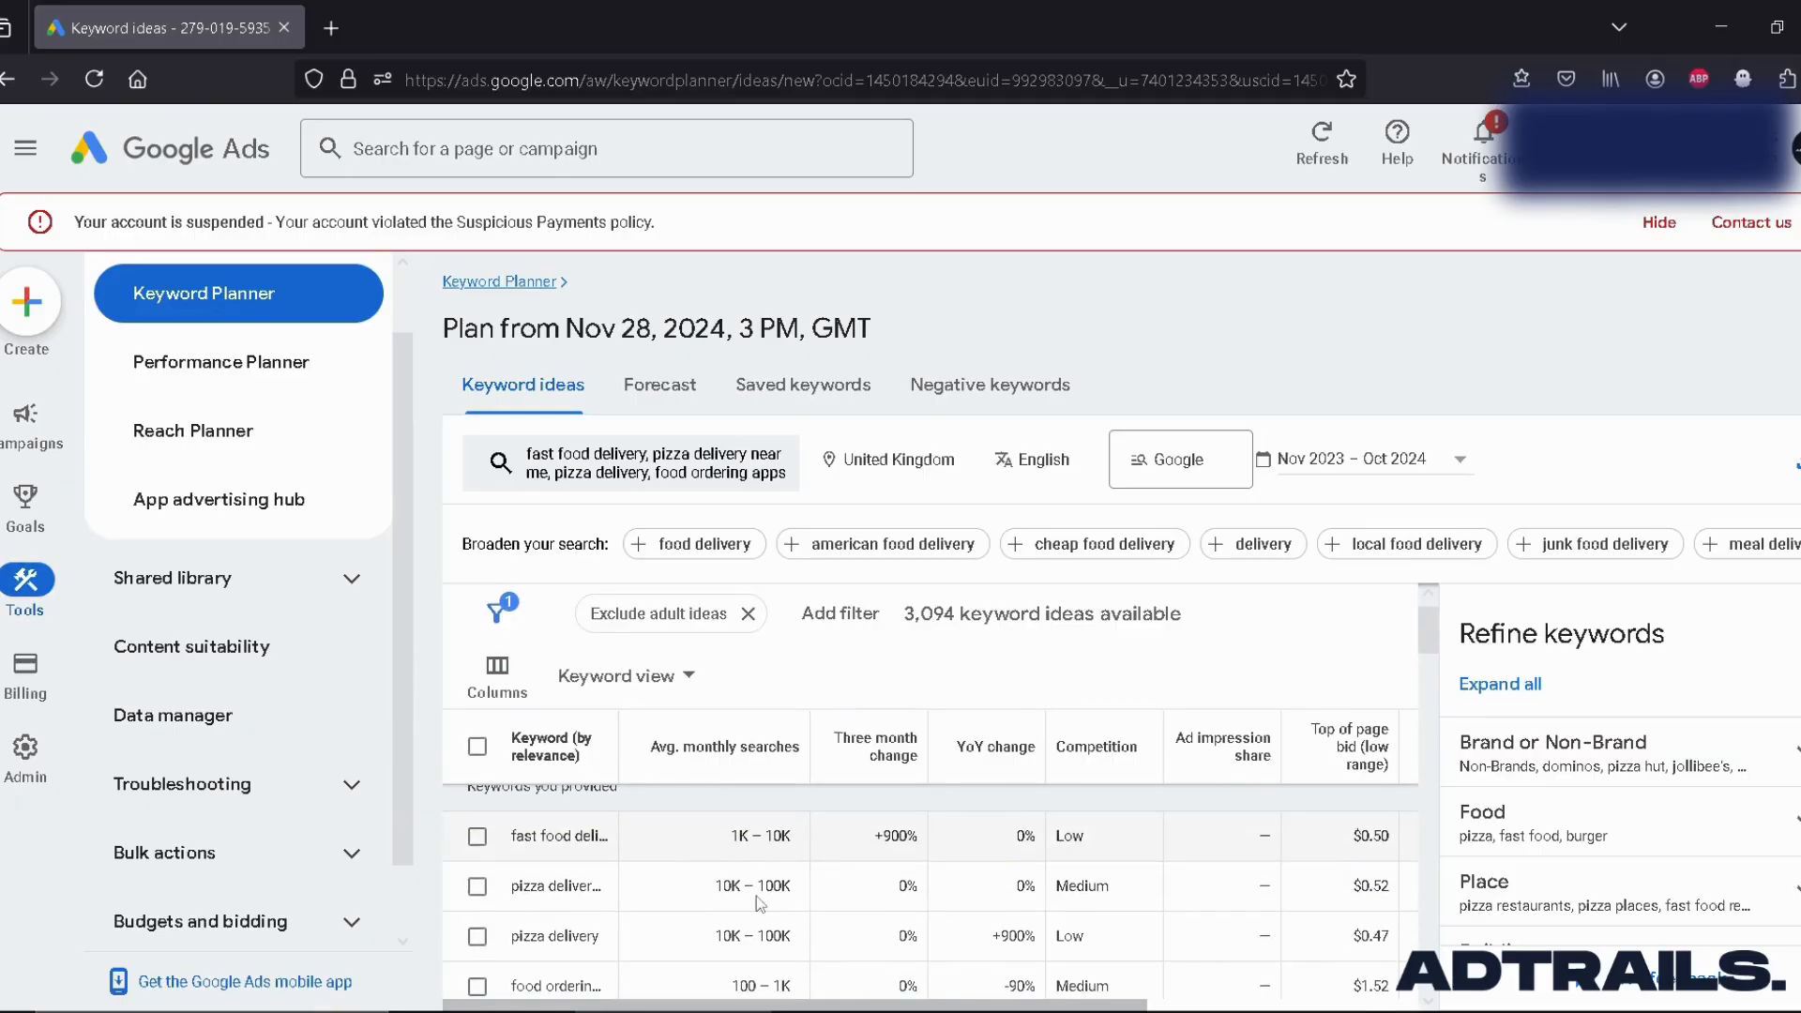
{"action": "scroll", "coordinate": [648, 887], "scroll_direction": "down", "scroll_amount": 1}
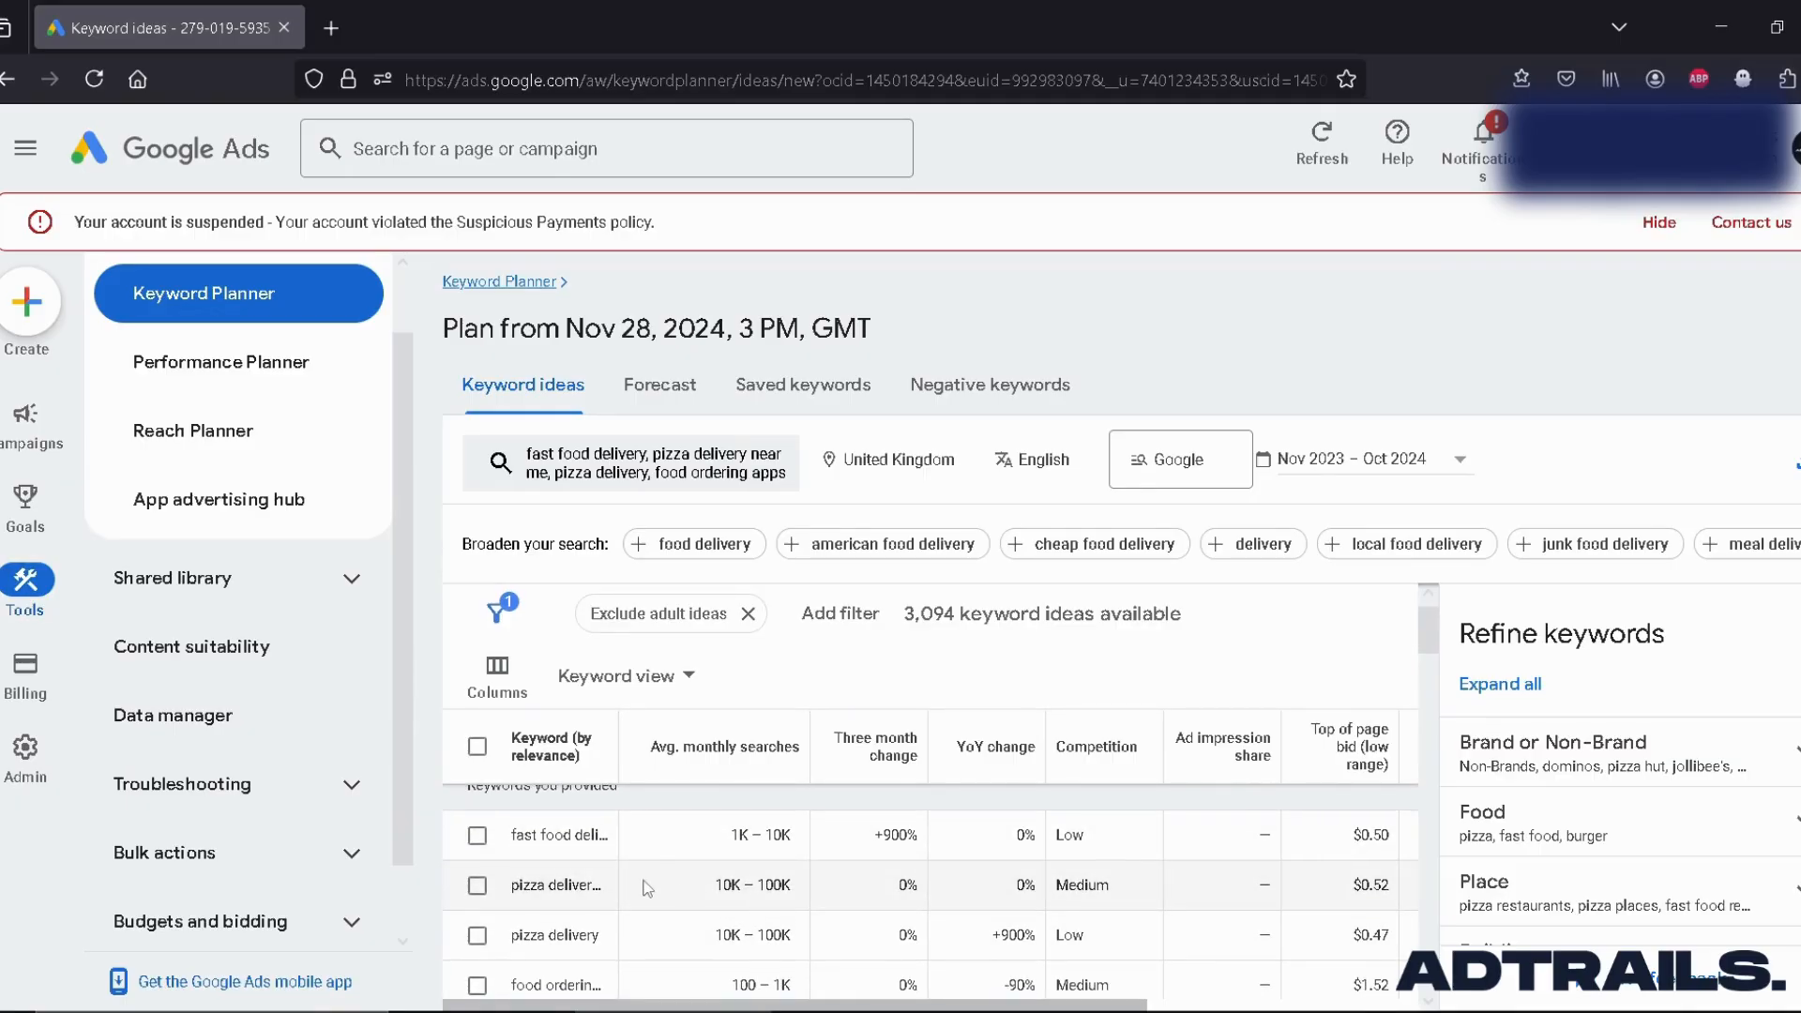
{"action": "scroll", "coordinate": [798, 868], "scroll_direction": "up", "scroll_amount": 1}
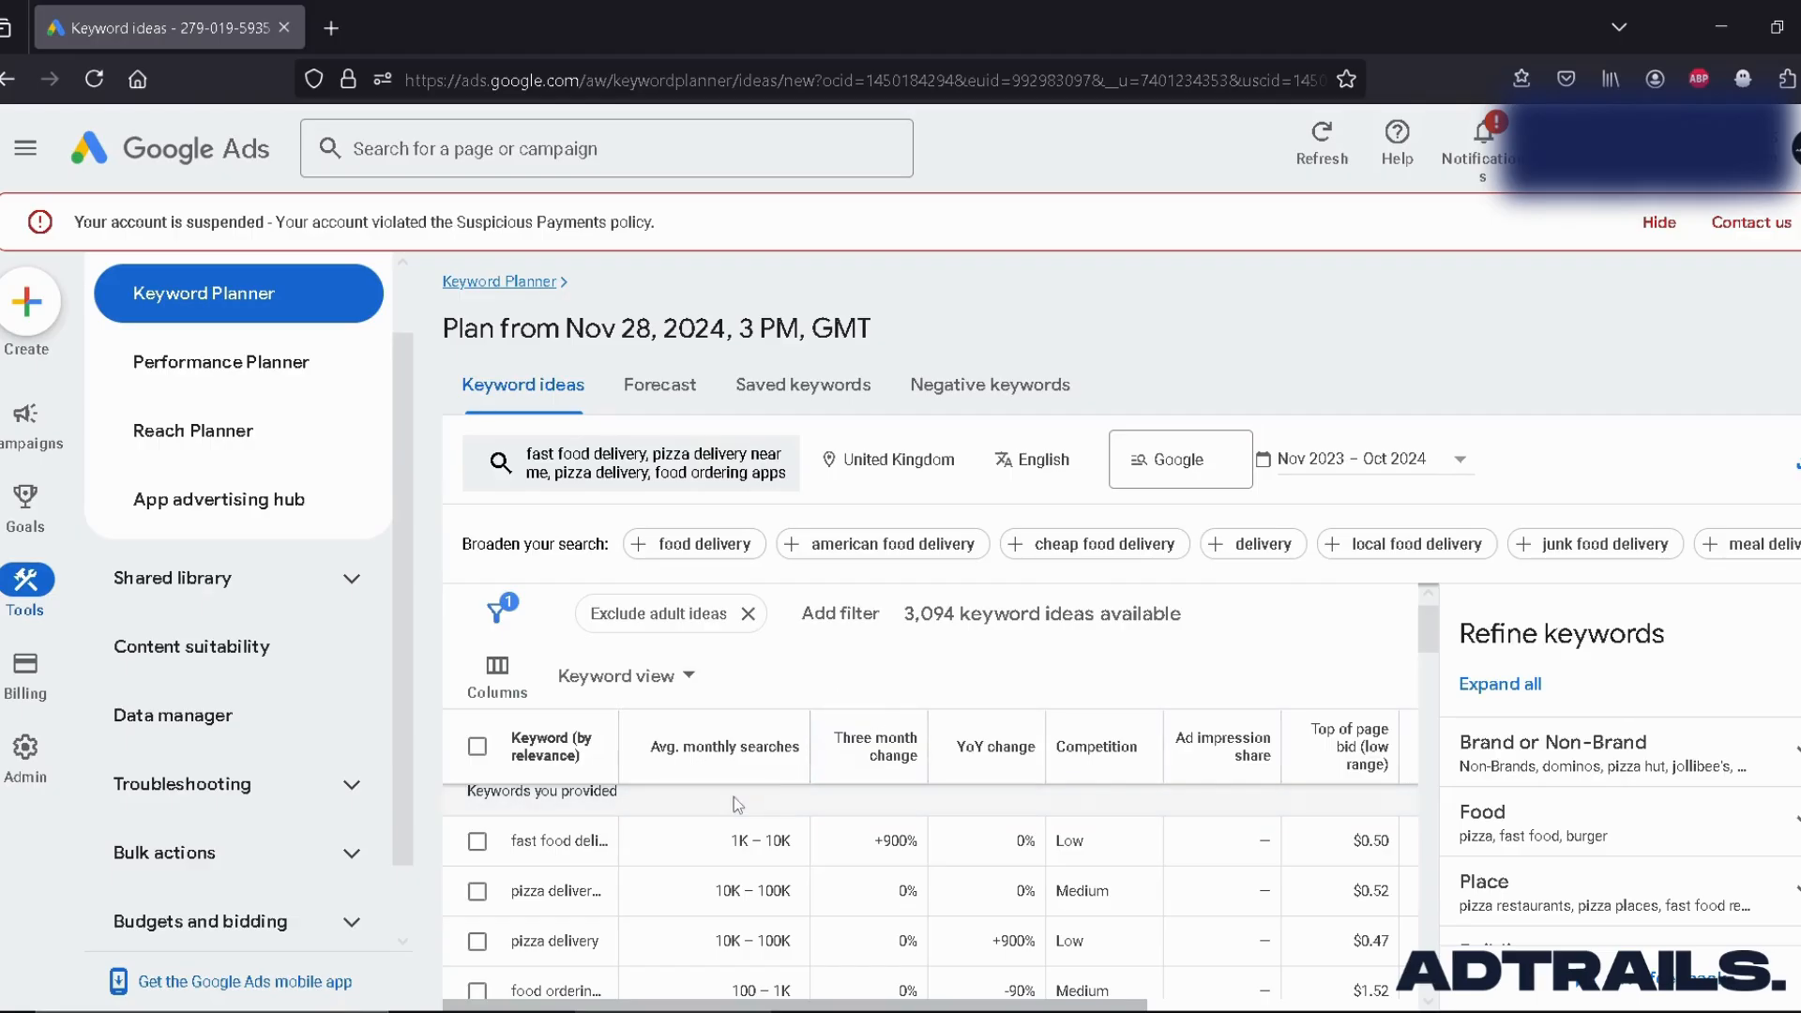
Step: Select the four provided keywords in the results table: fast food delivery, both pizza delivery keywords and food ordering apps
{"action": "left_click", "coordinate": [478, 841]}
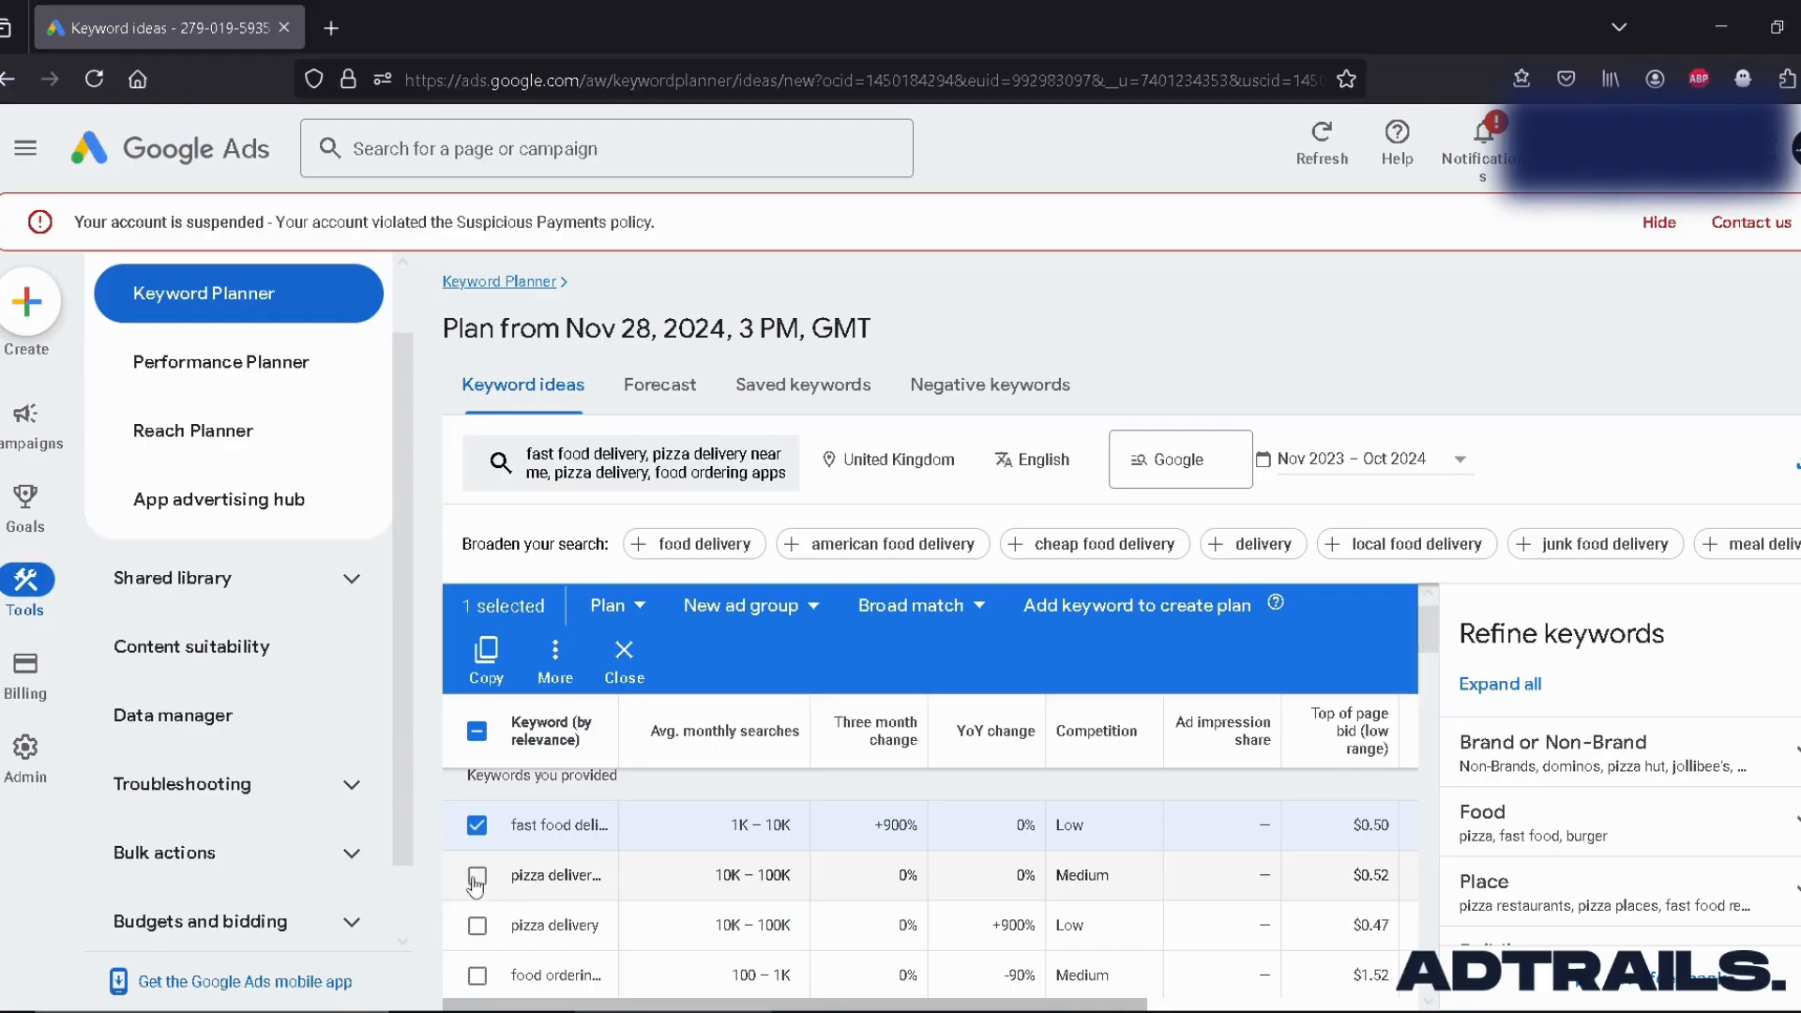
{"action": "left_click", "coordinate": [477, 876]}
{"action": "left_click", "coordinate": [478, 926]}
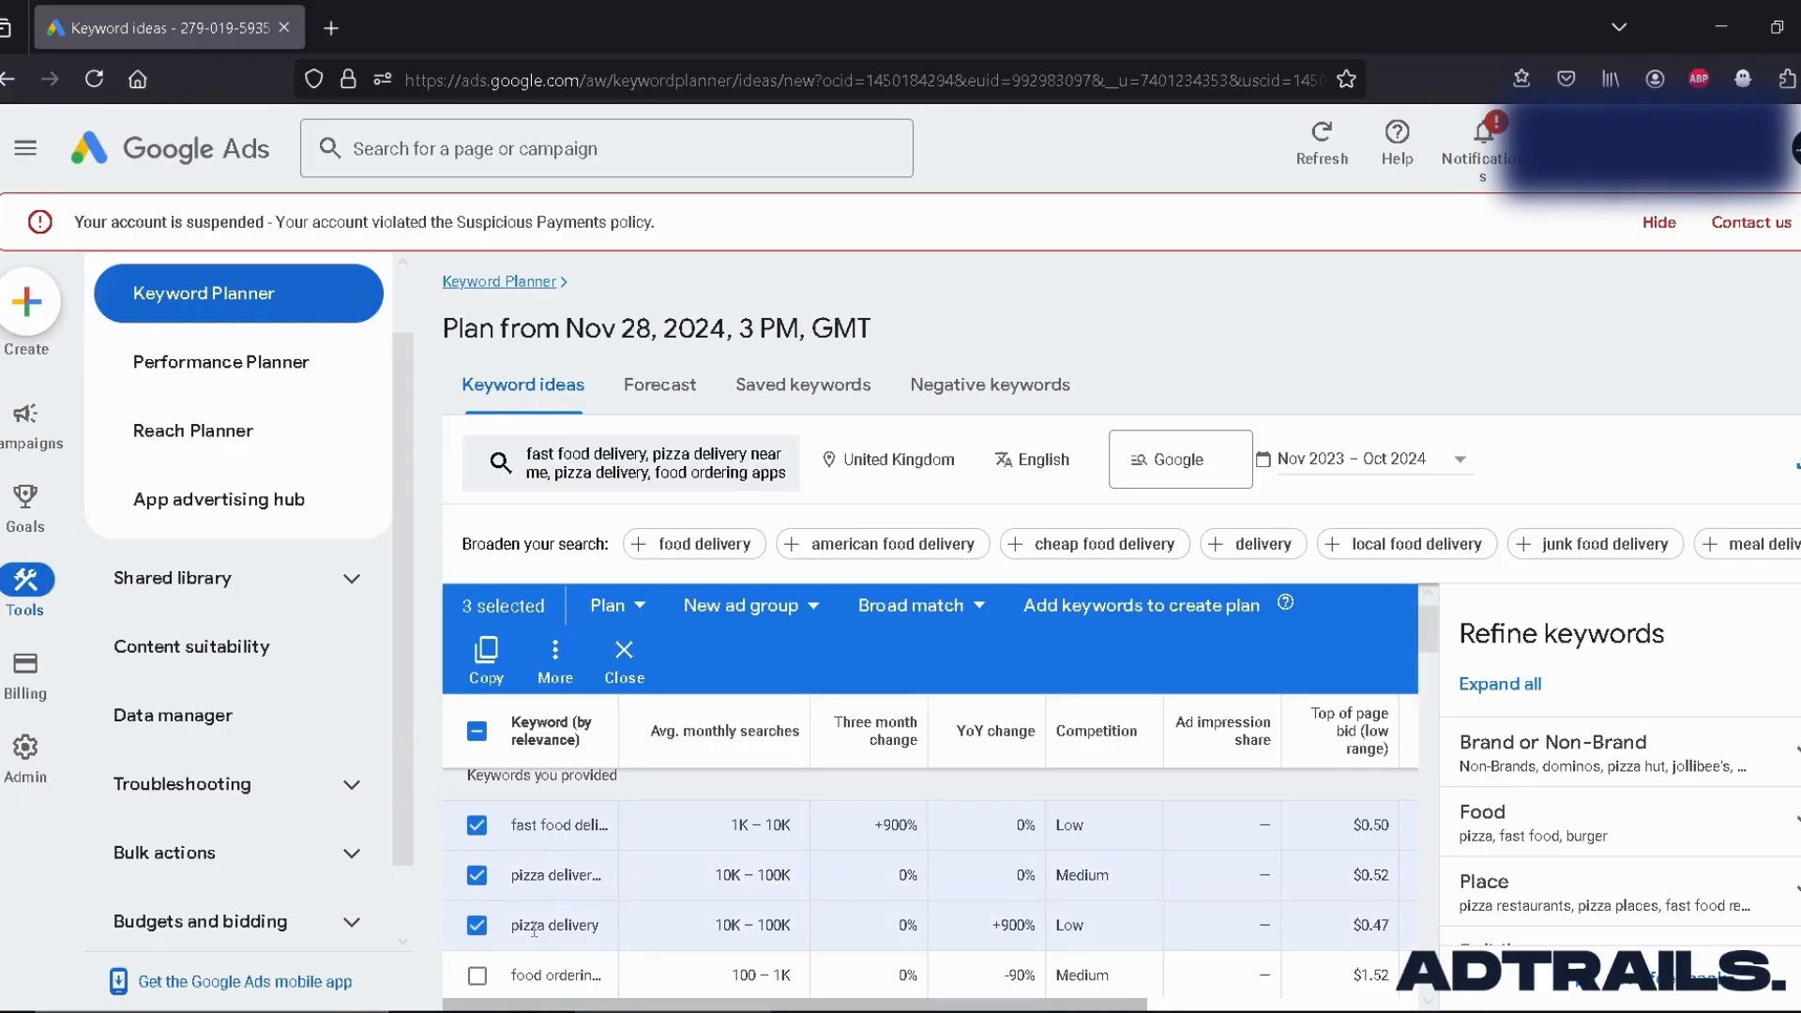
{"action": "scroll", "coordinate": [526, 929], "scroll_direction": "down", "scroll_amount": 1}
{"action": "left_click", "coordinate": [478, 946]}
Step: Add the first three suggested keyword ideas to the selection, covering pizza places, food delivery and Domino's delivery
{"action": "scroll", "coordinate": [497, 929], "scroll_direction": "down", "scroll_amount": 3}
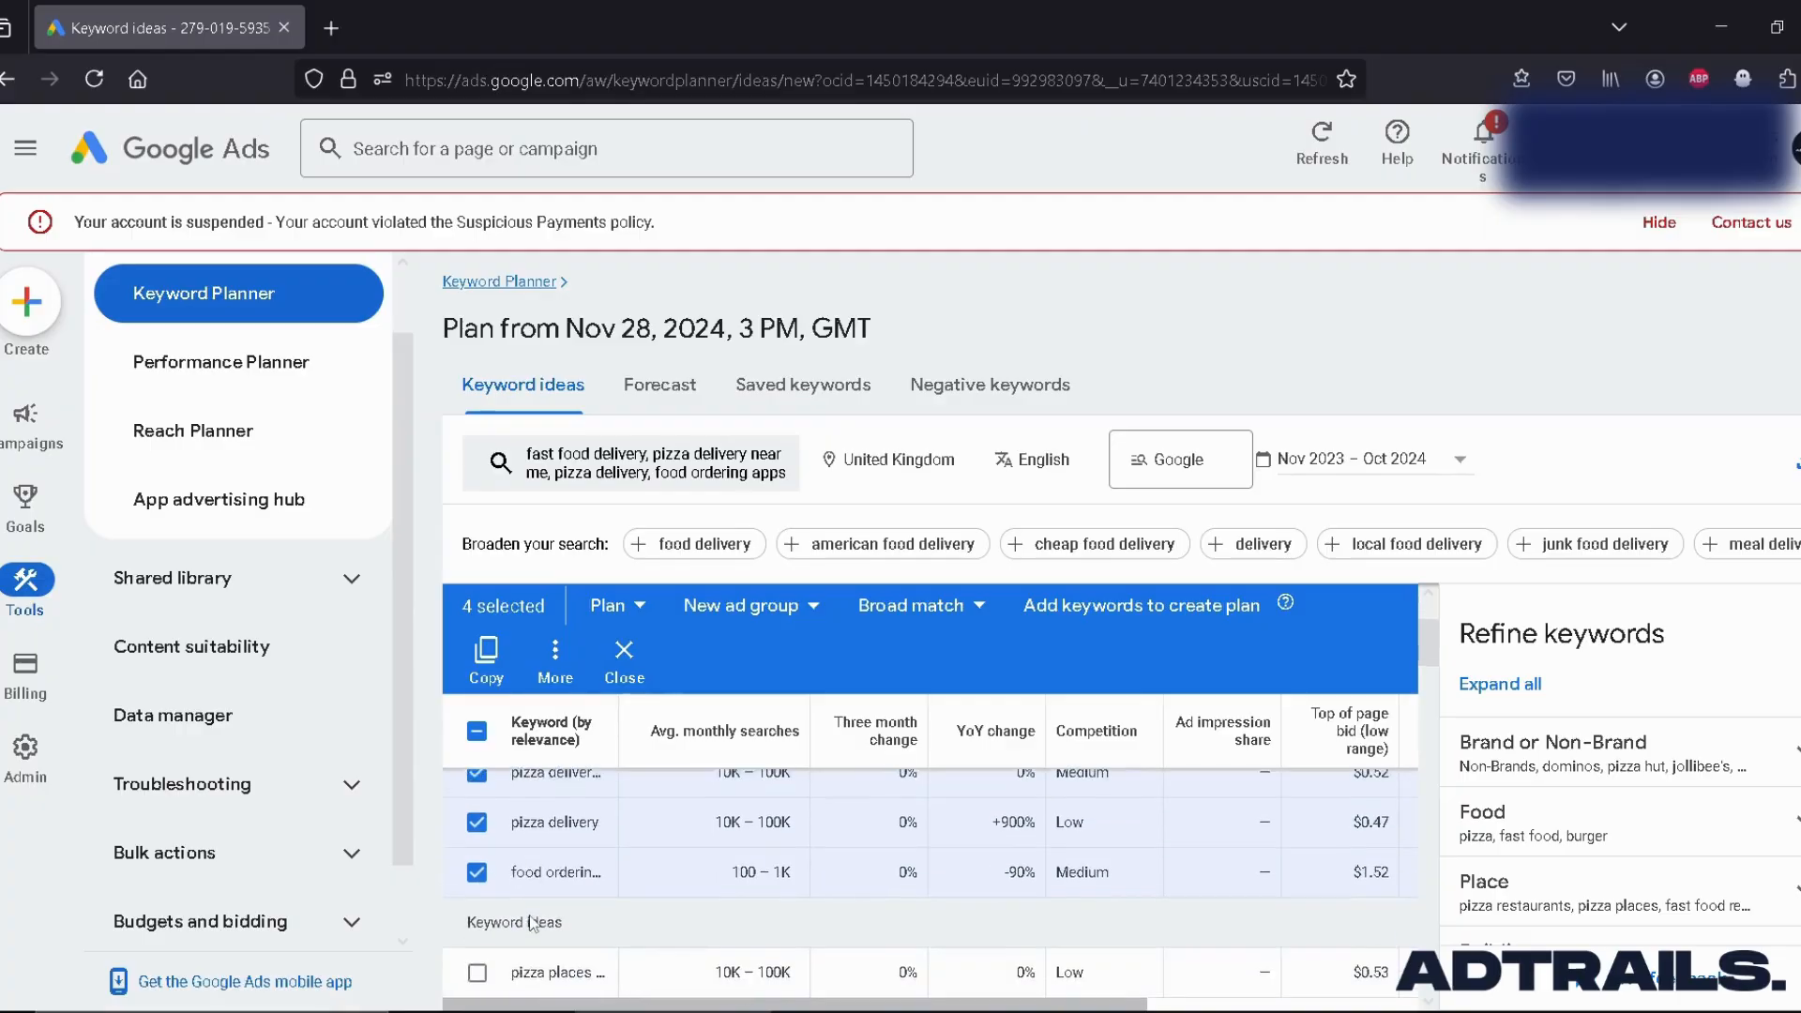
{"action": "left_click", "coordinate": [478, 876]}
{"action": "left_click", "coordinate": [477, 926]}
{"action": "left_click", "coordinate": [478, 975]}
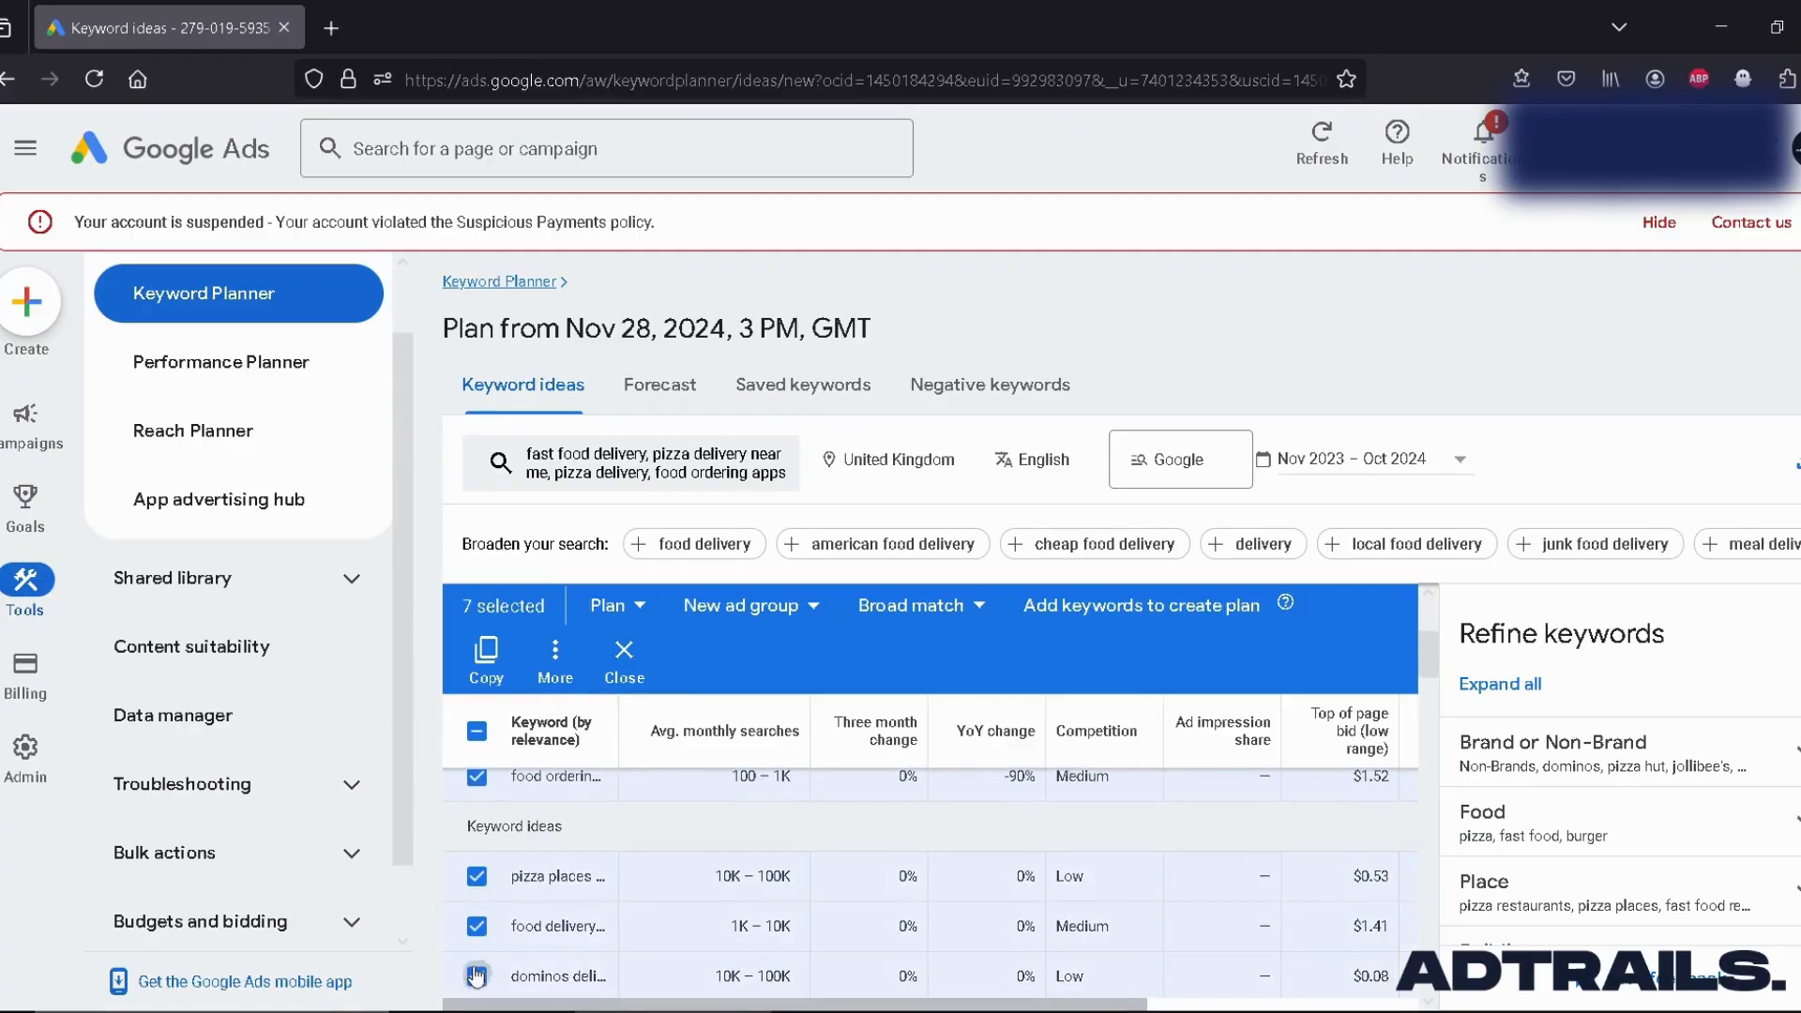
Step: Review the selected keywords' search volume, competition and low and high top of page bids in the results table
{"action": "scroll", "coordinate": [538, 964], "scroll_direction": "down", "scroll_amount": 2}
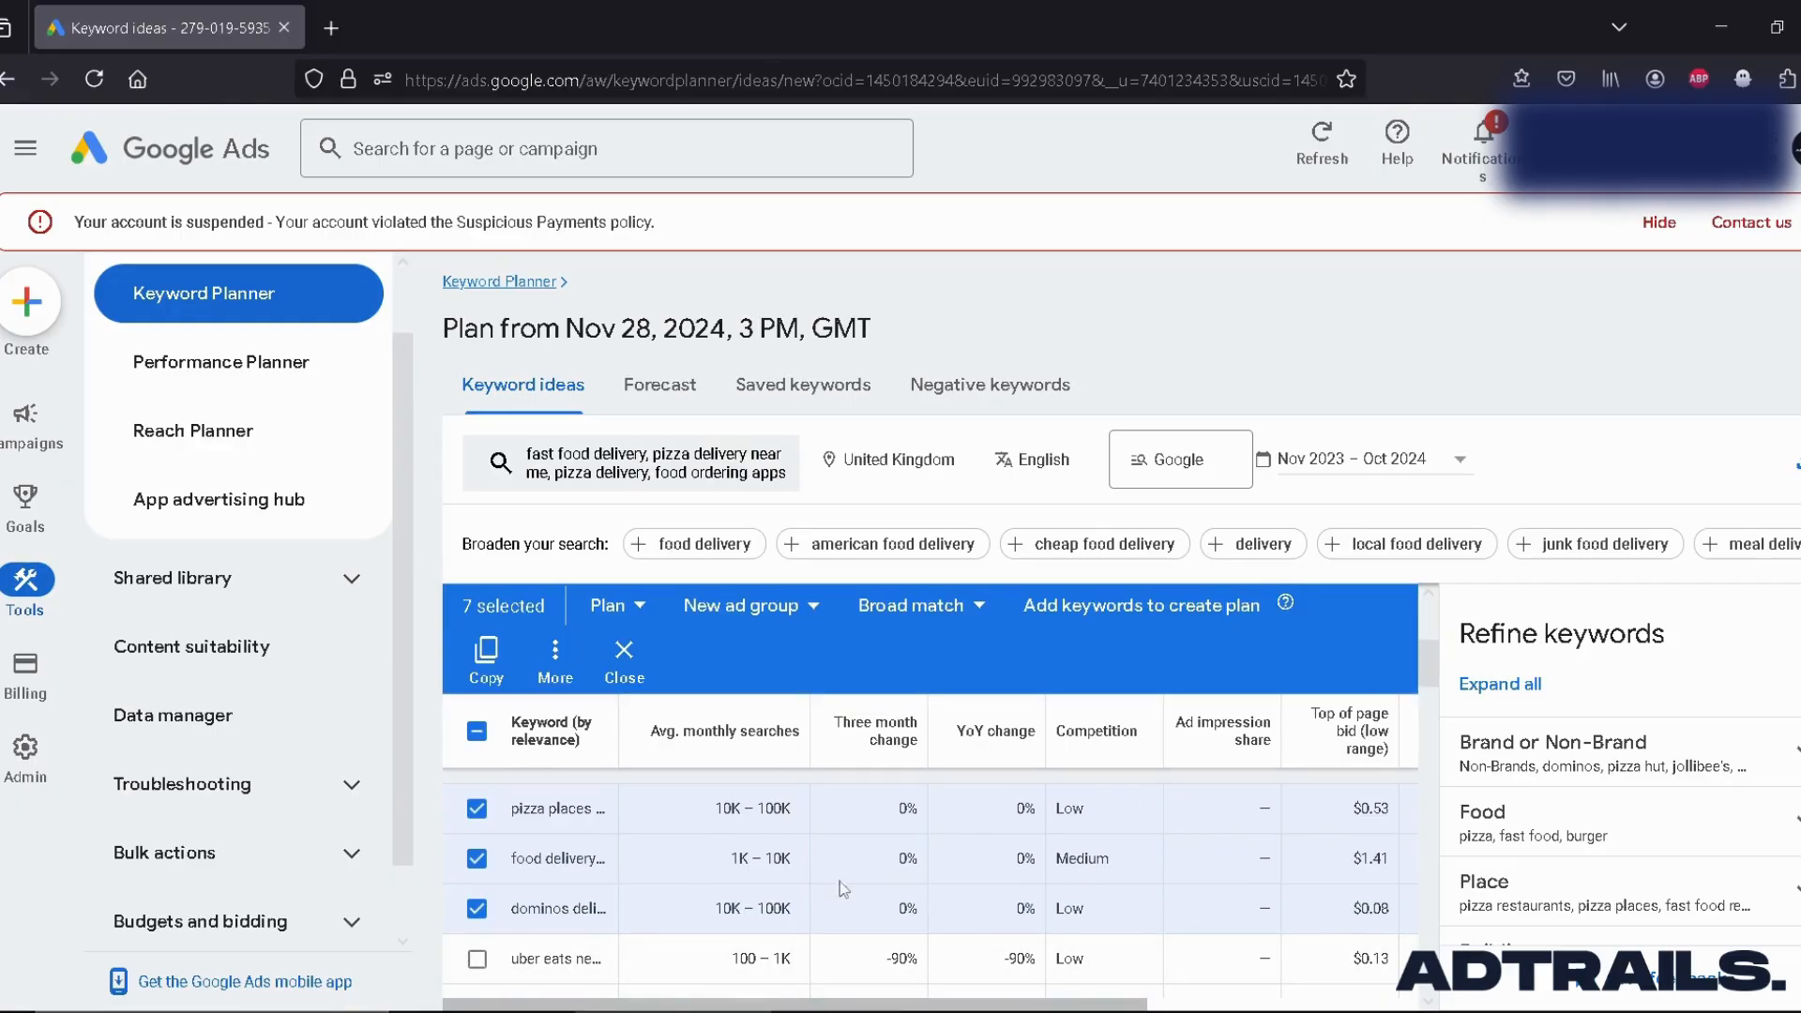
{"action": "scroll", "coordinate": [1003, 856], "scroll_direction": "up", "scroll_amount": 1}
{"action": "scroll", "coordinate": [1004, 855], "scroll_direction": "up", "scroll_amount": 3}
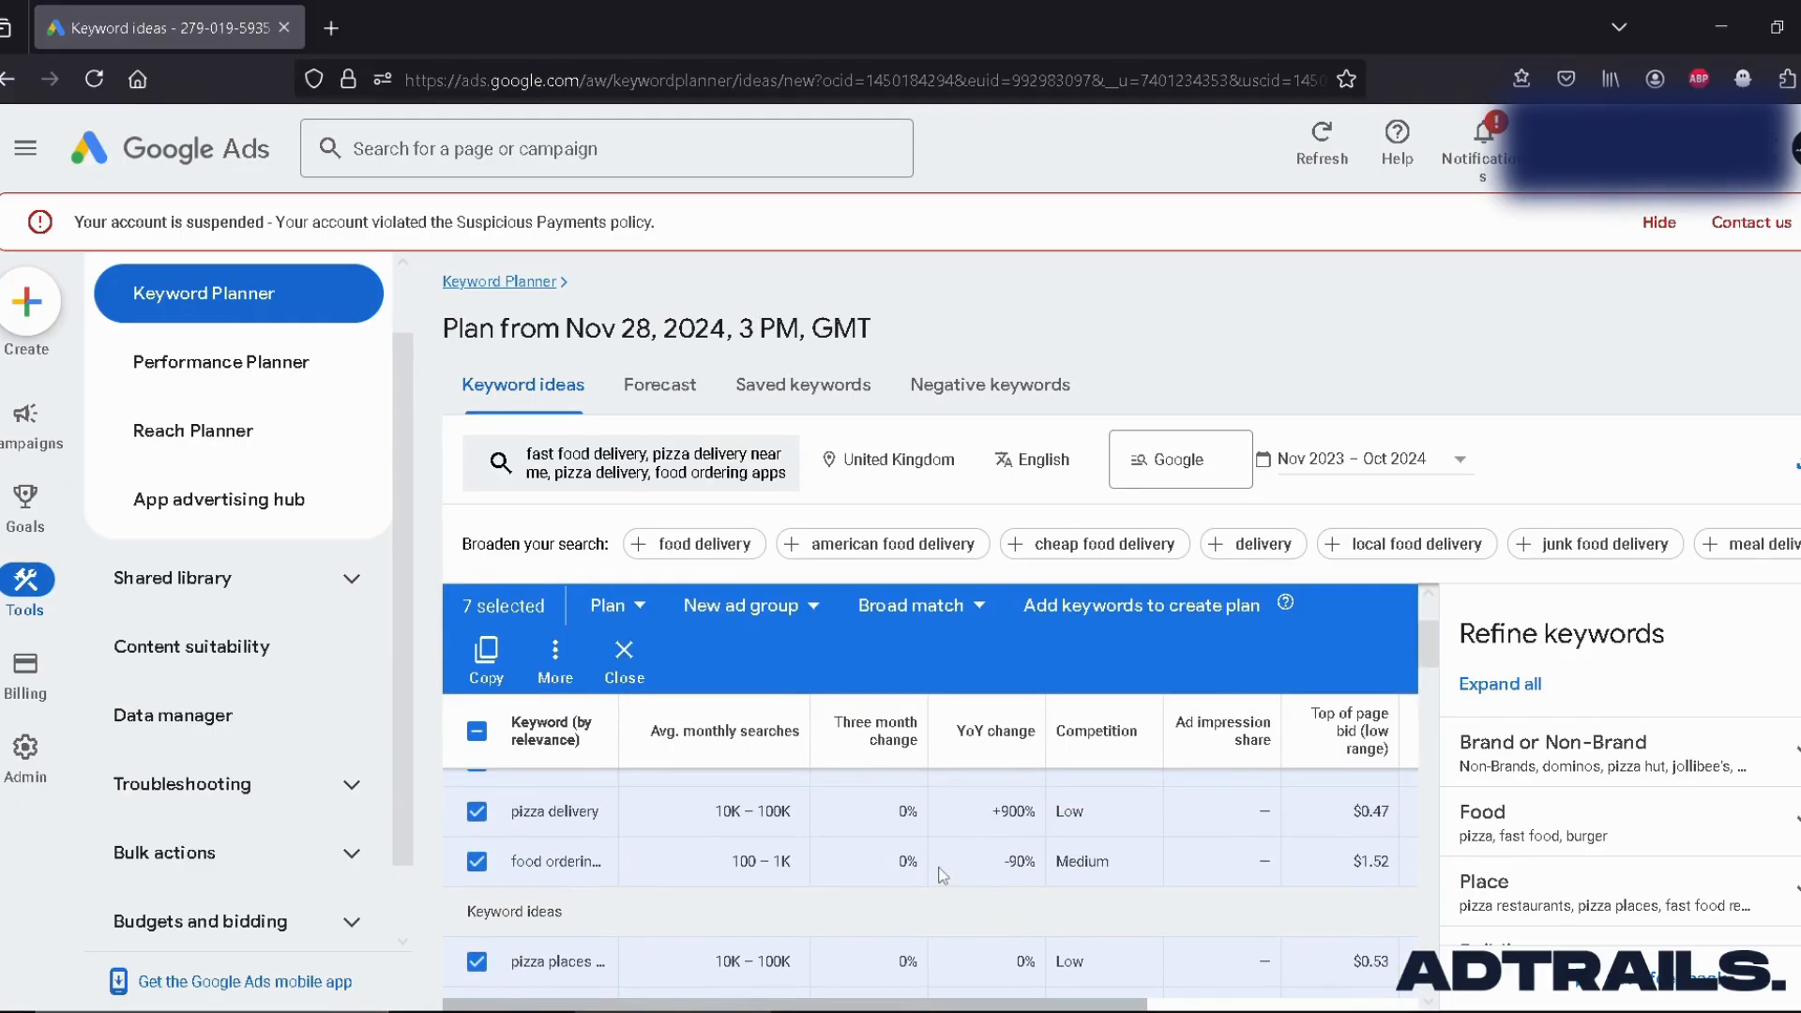
{"action": "scroll", "coordinate": [992, 854], "scroll_direction": "up", "scroll_amount": 2}
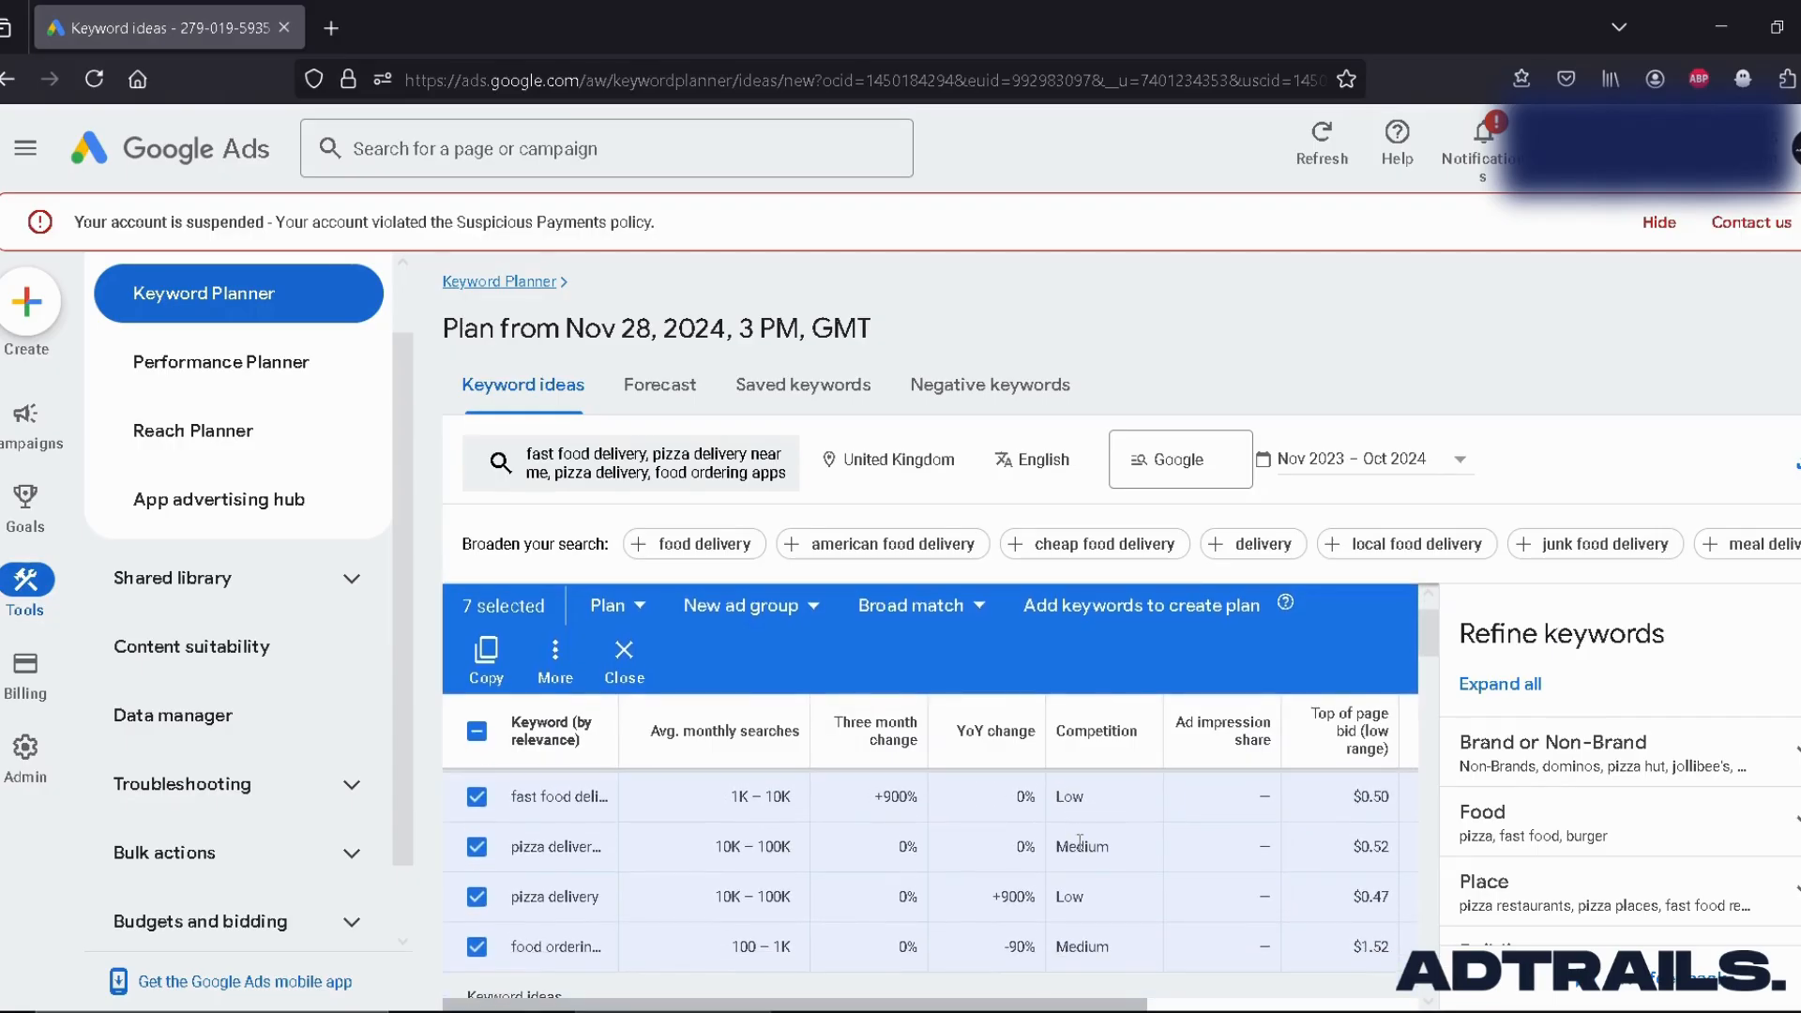
{"action": "scroll", "coordinate": [1071, 845], "scroll_direction": "right", "scroll_amount": 3}
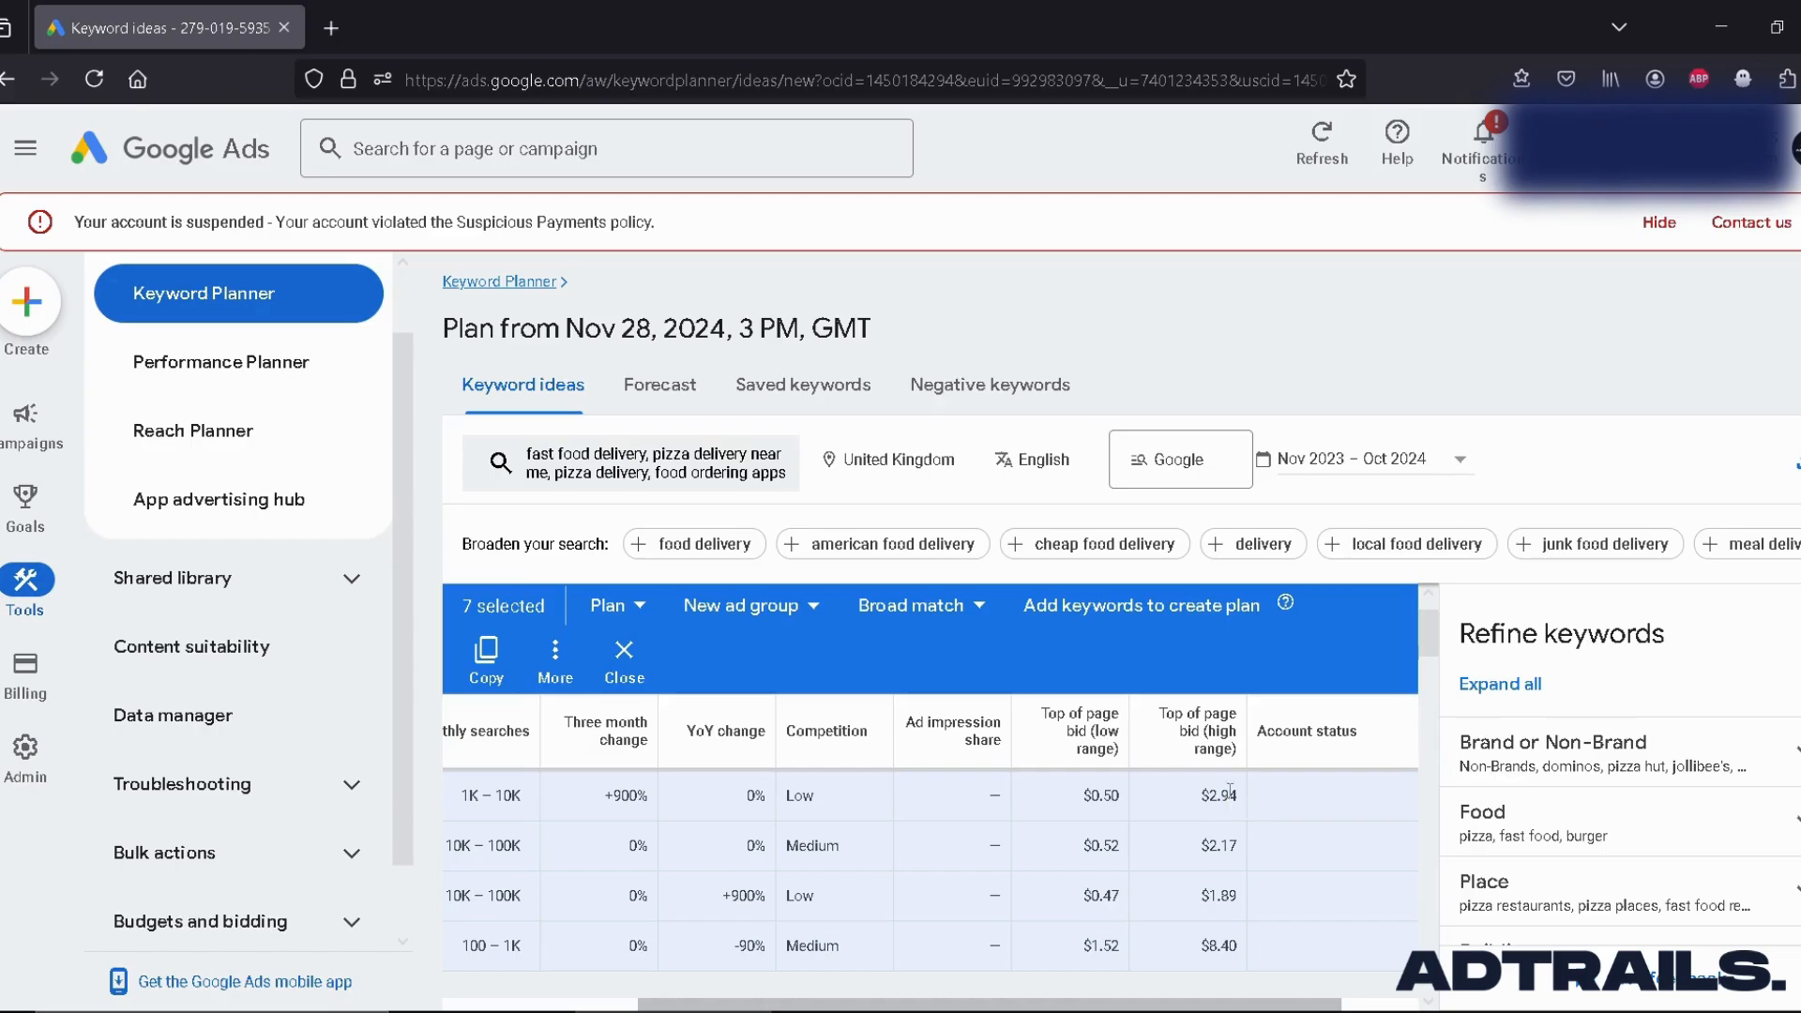
{"action": "mouse_move", "coordinate": [1173, 731]}
{"action": "scroll", "coordinate": [780, 820], "scroll_direction": "left", "scroll_amount": 3}
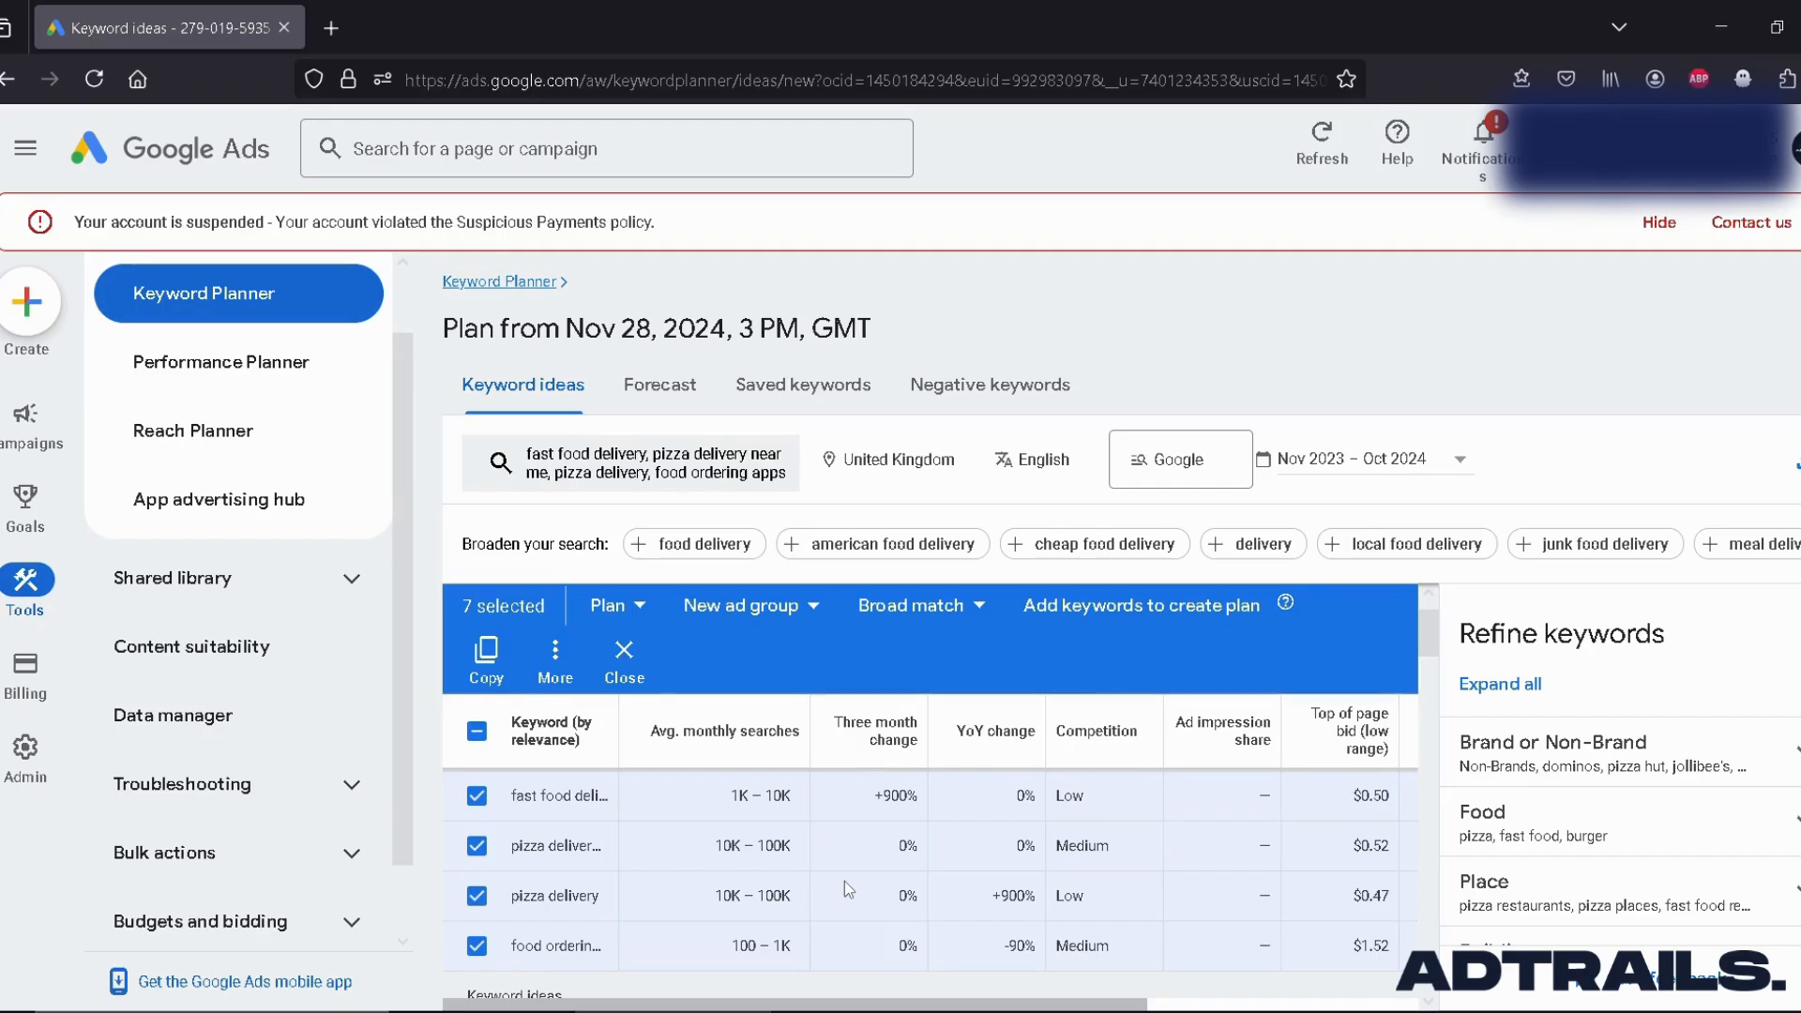
Step: Add the suggested keywords delivery apps, cheapest food delivery app and uber eats near me to the selection
{"action": "scroll", "coordinate": [573, 864], "scroll_direction": "down", "scroll_amount": 4}
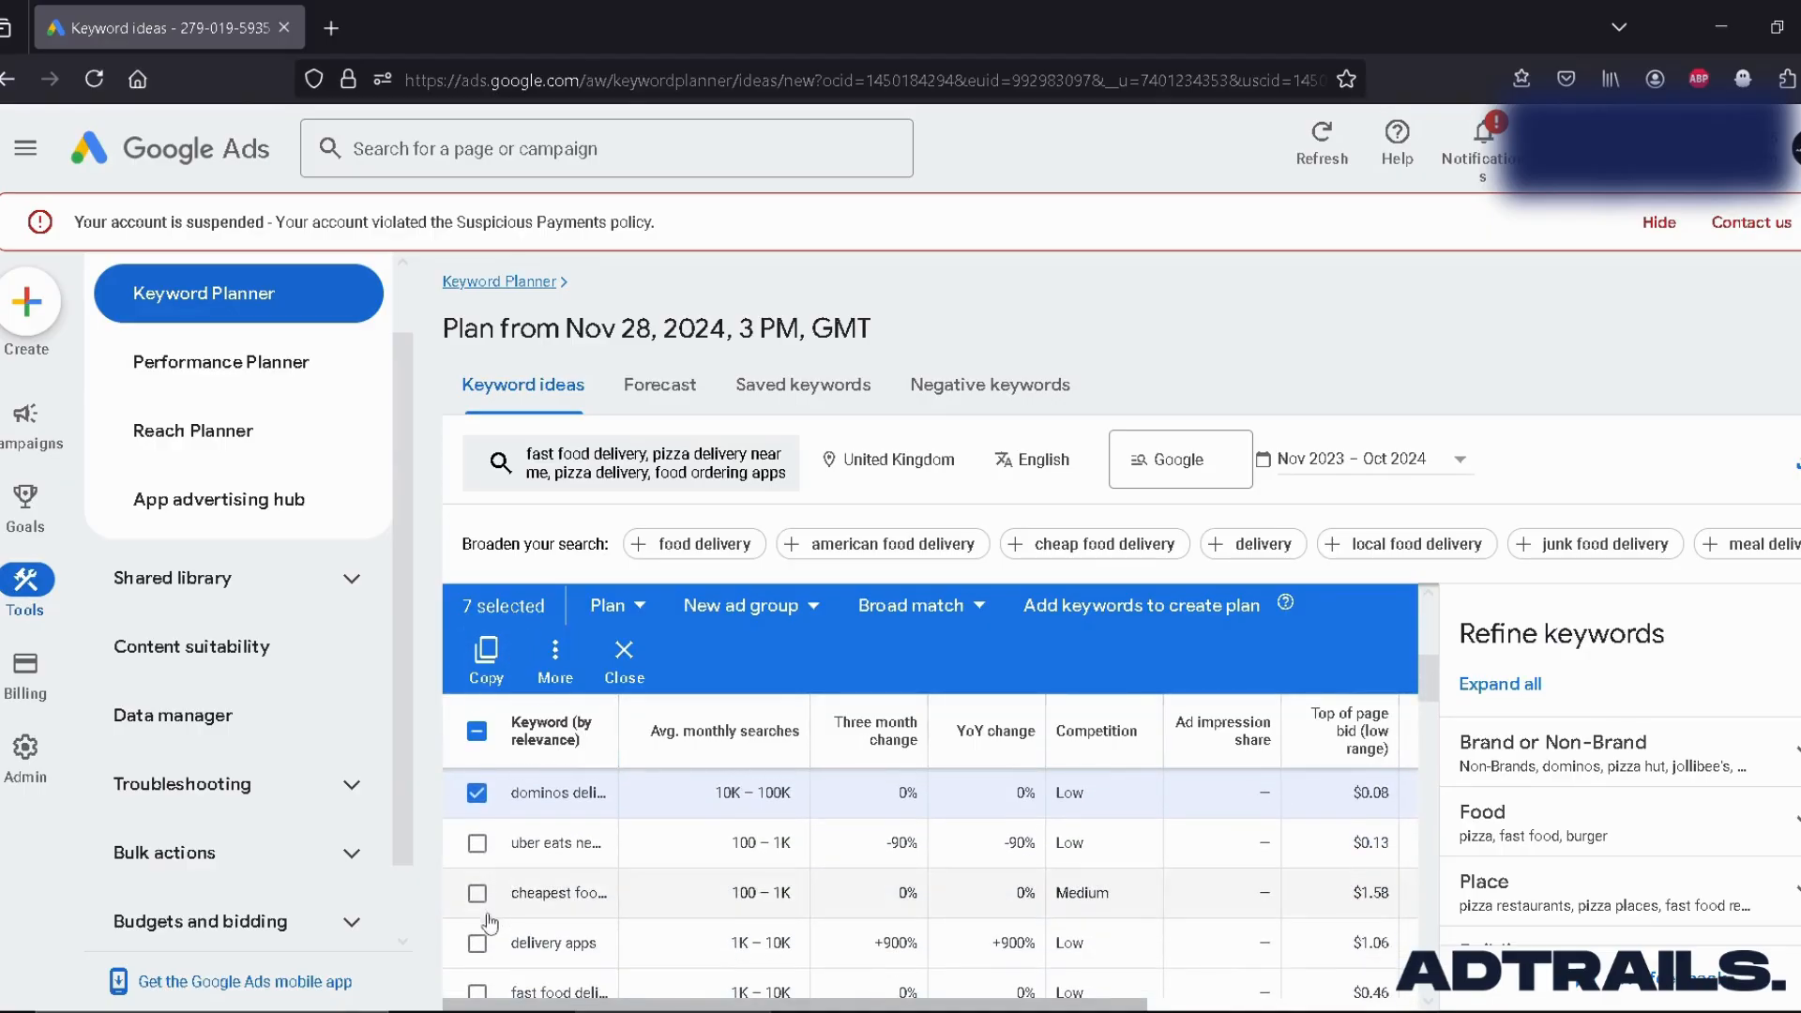
{"action": "left_click", "coordinate": [478, 943]}
{"action": "left_click", "coordinate": [478, 893]}
{"action": "left_click", "coordinate": [477, 845]}
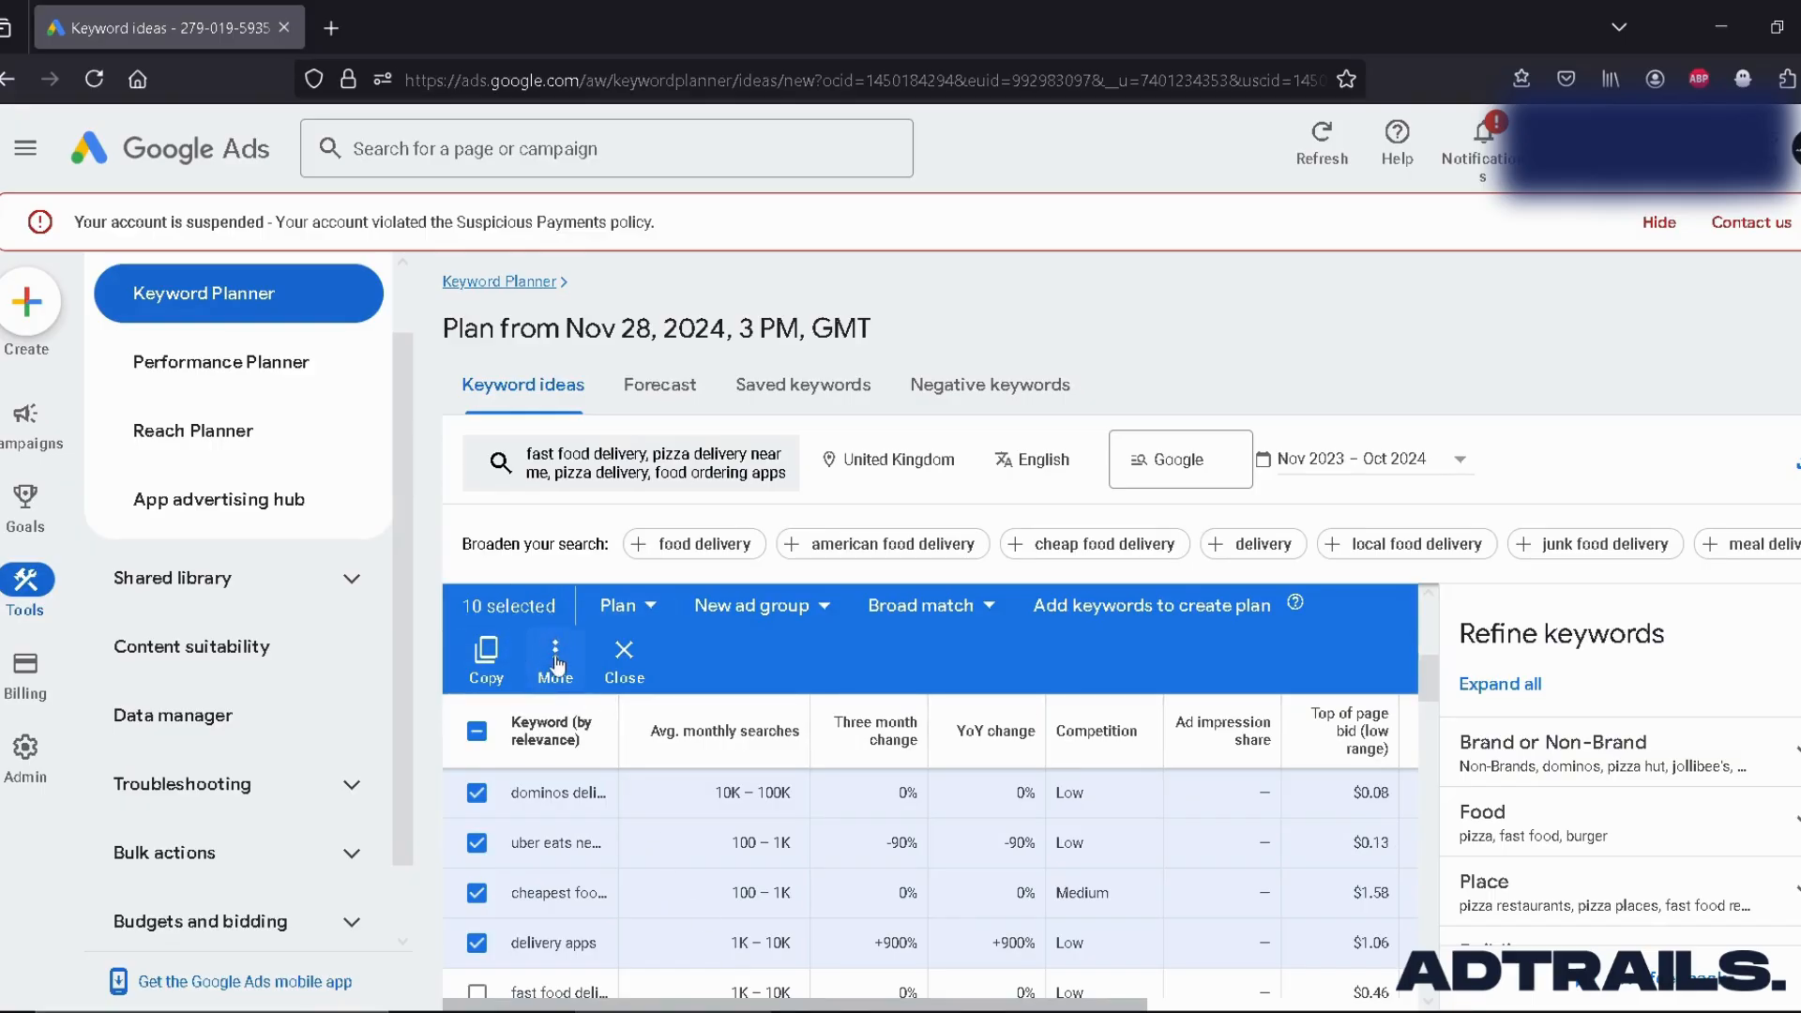
Step: Copy the ten selected keywords and paste them into the adgroup chairs note in Notepad
{"action": "left_click", "coordinate": [489, 674]}
{"action": "mouse_move", "coordinate": [871, 1012]}
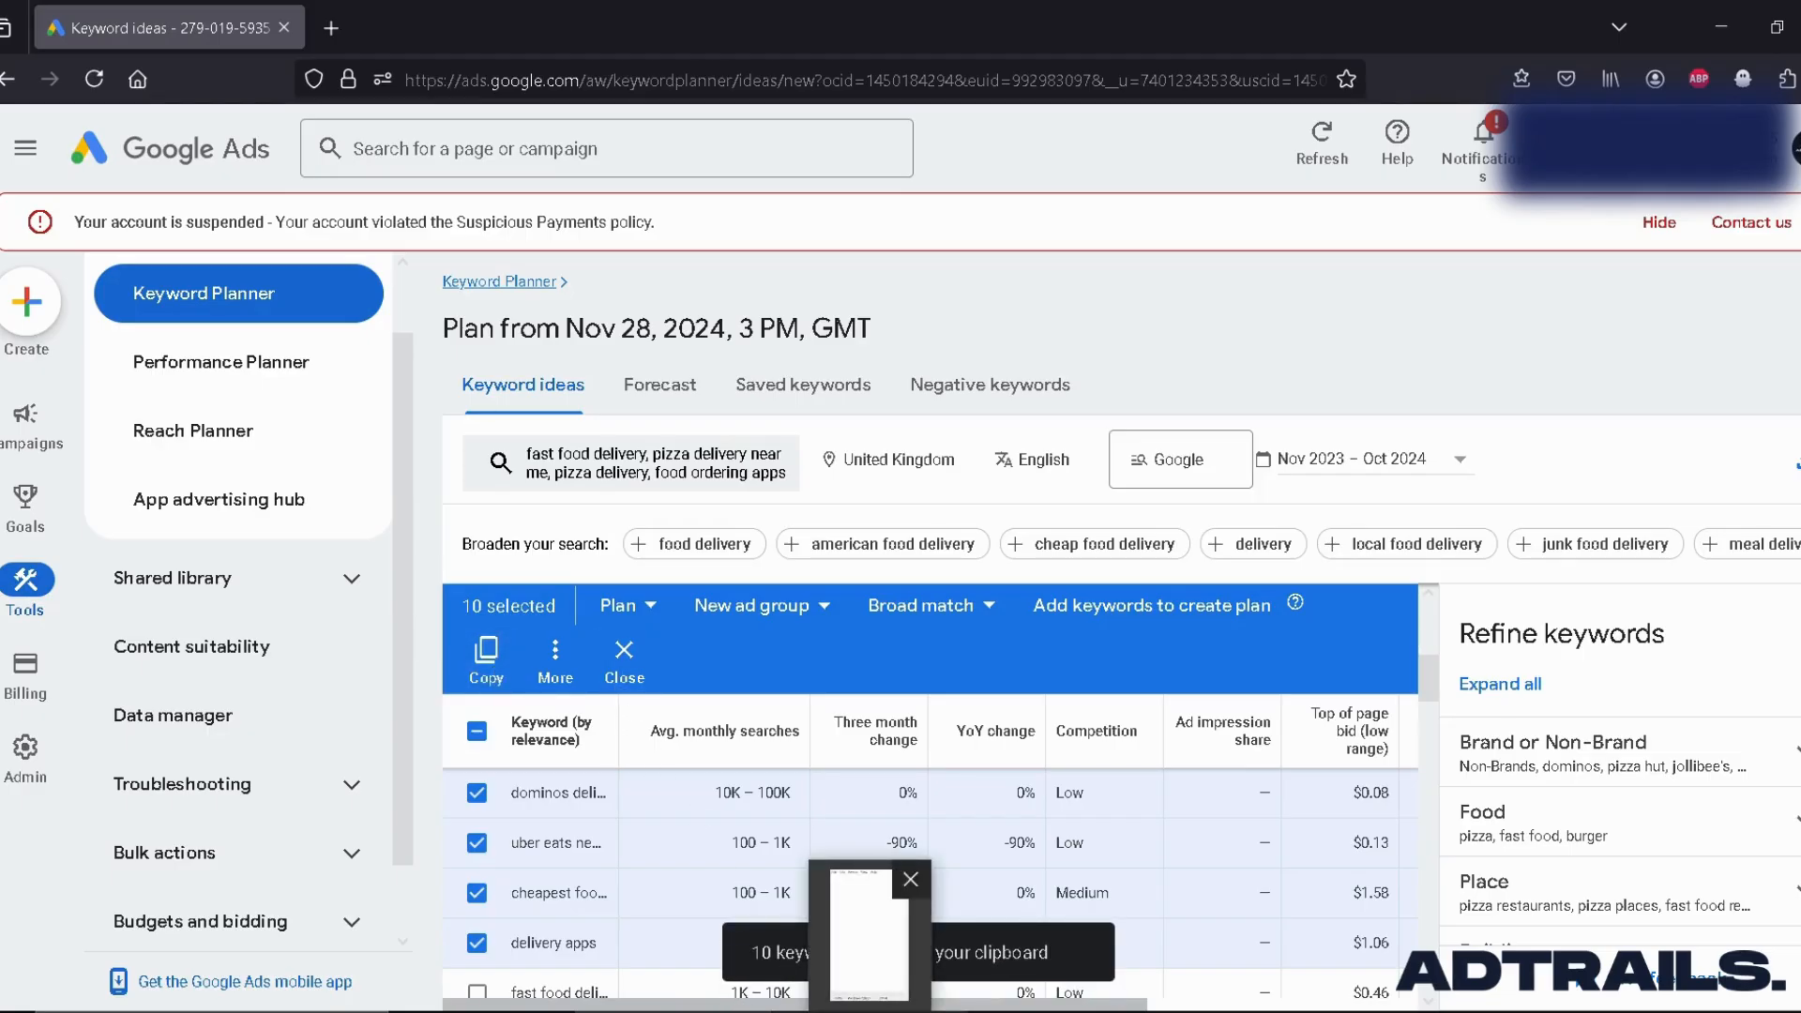
{"action": "left_click", "coordinate": [871, 943]}
{"action": "key", "text": "ctrl+v"}
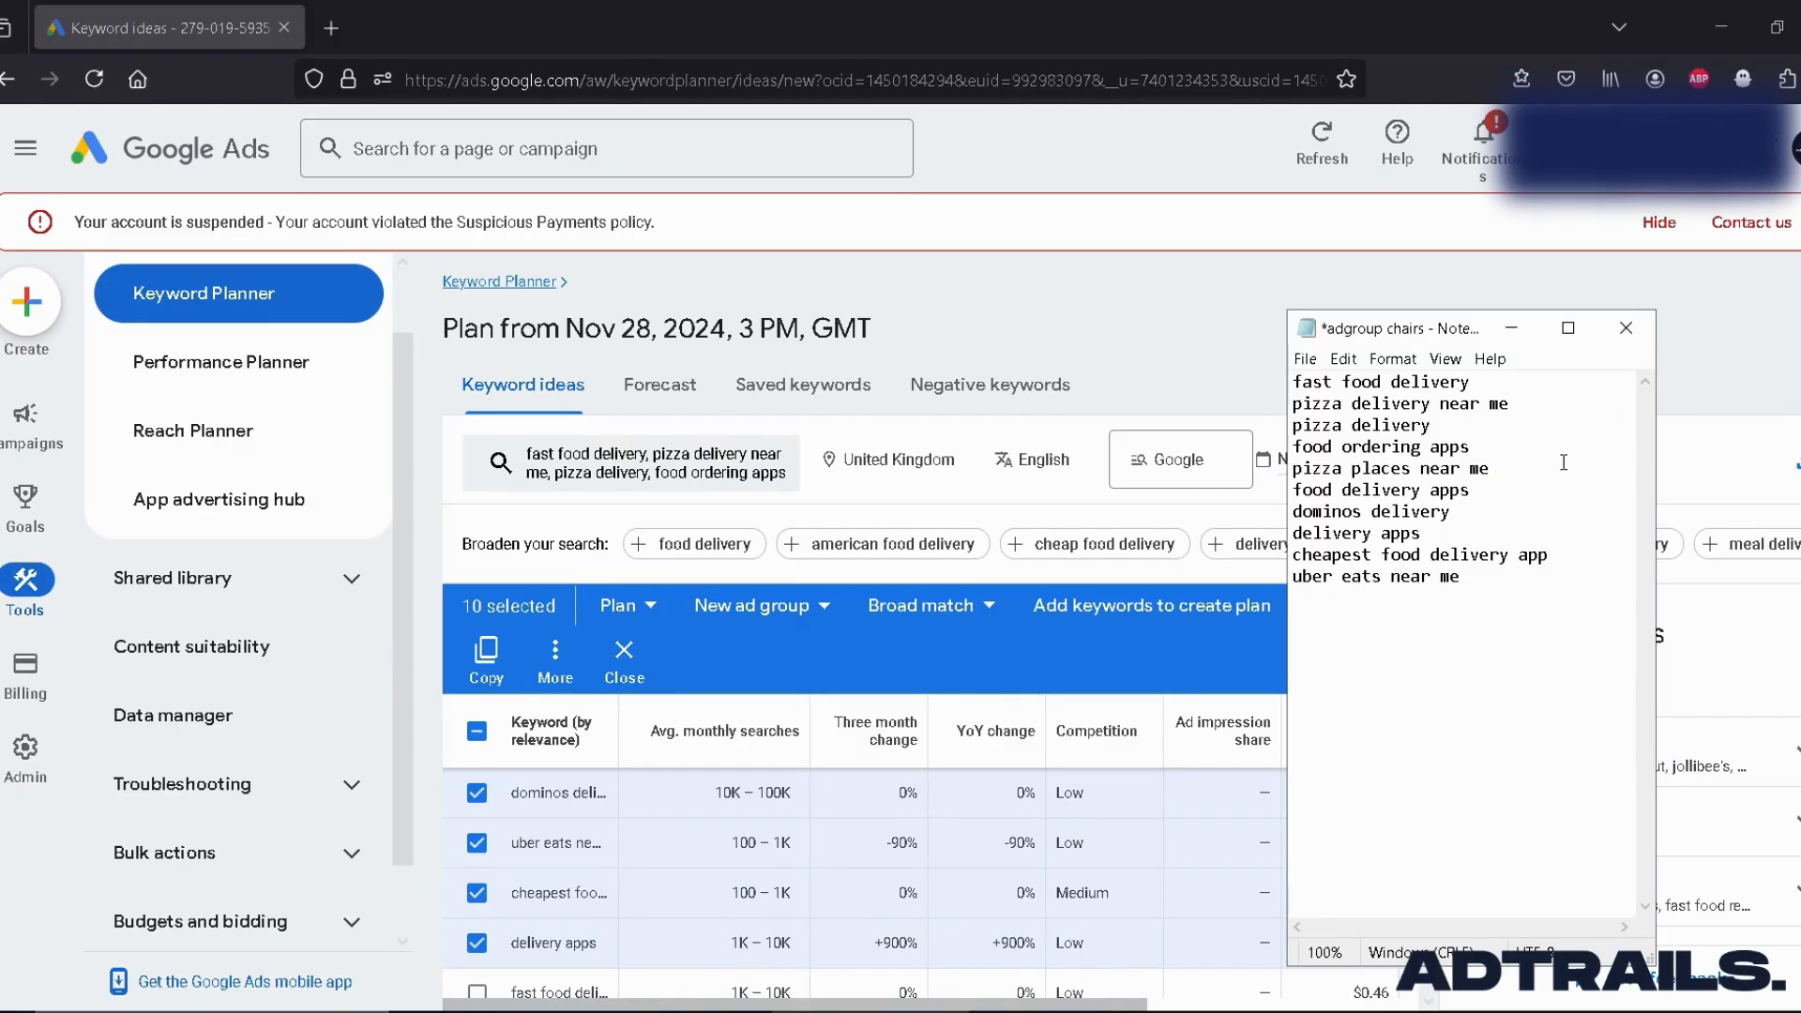
Step: Copy the entire keyword list from fast food delivery to uber eats near me in Notepad and minimize its window
{"action": "double_click", "coordinate": [1299, 512]}
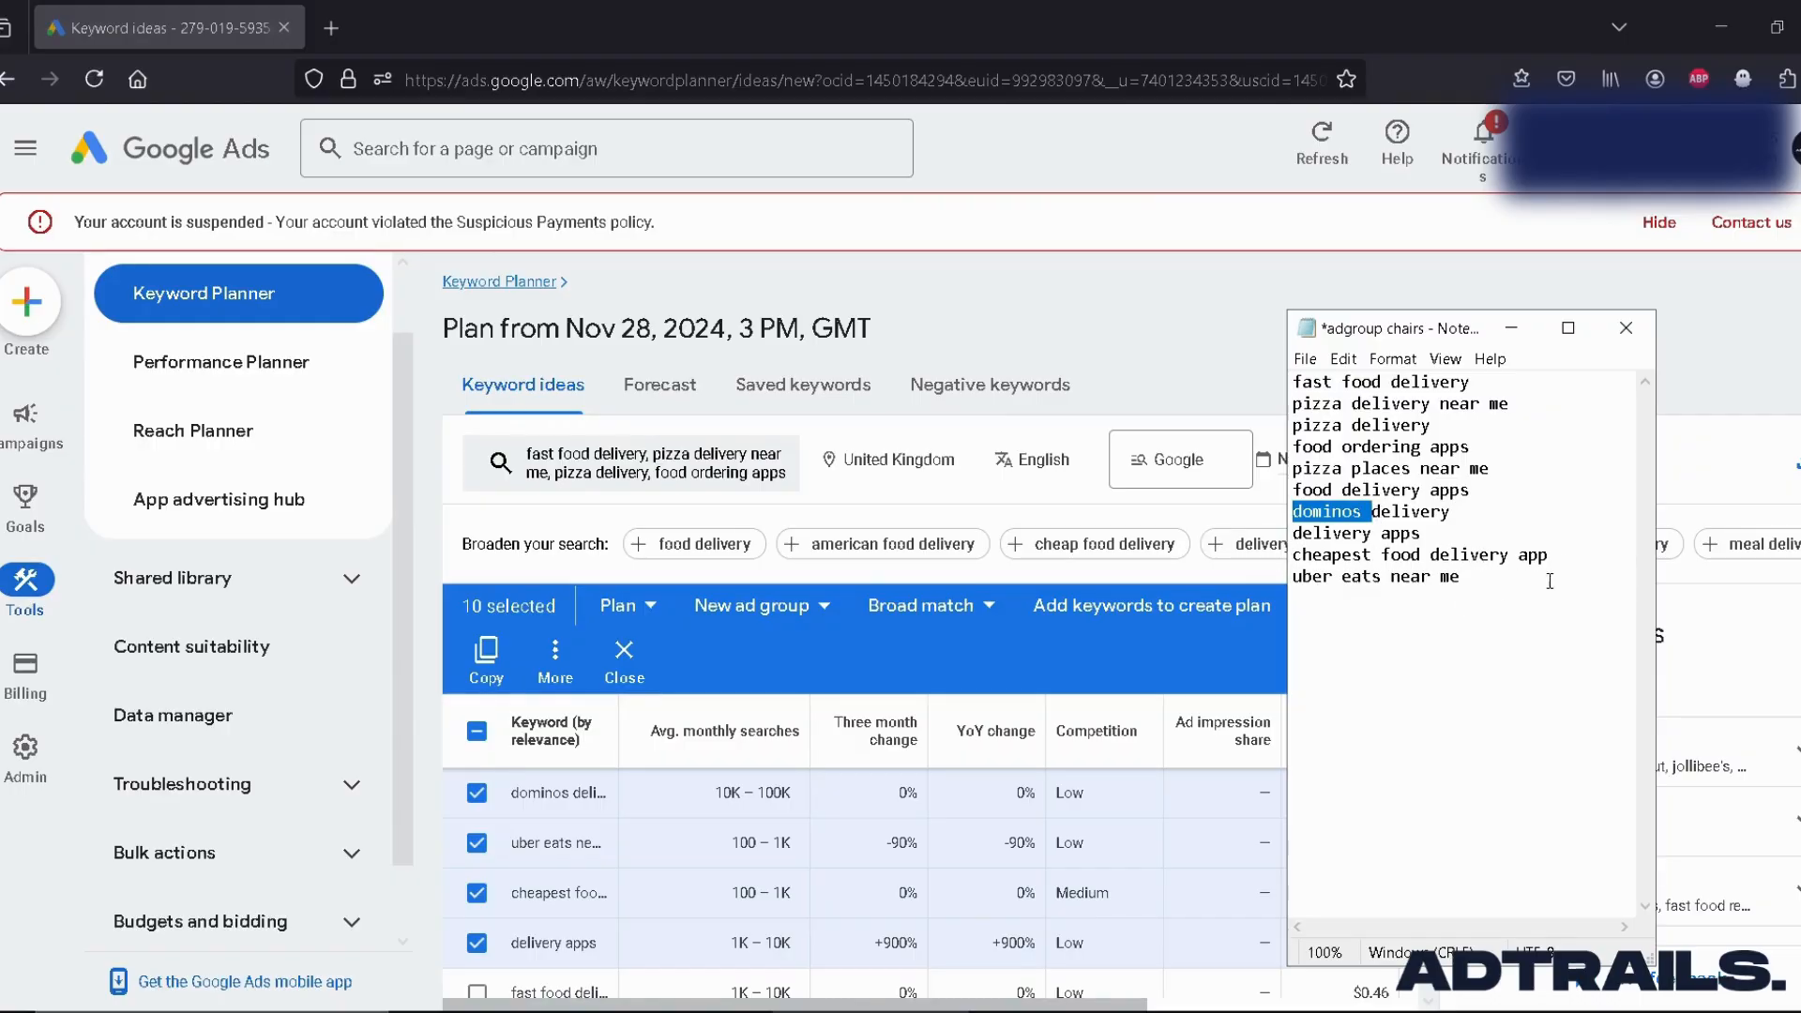
{"action": "left_click", "coordinate": [1361, 592]}
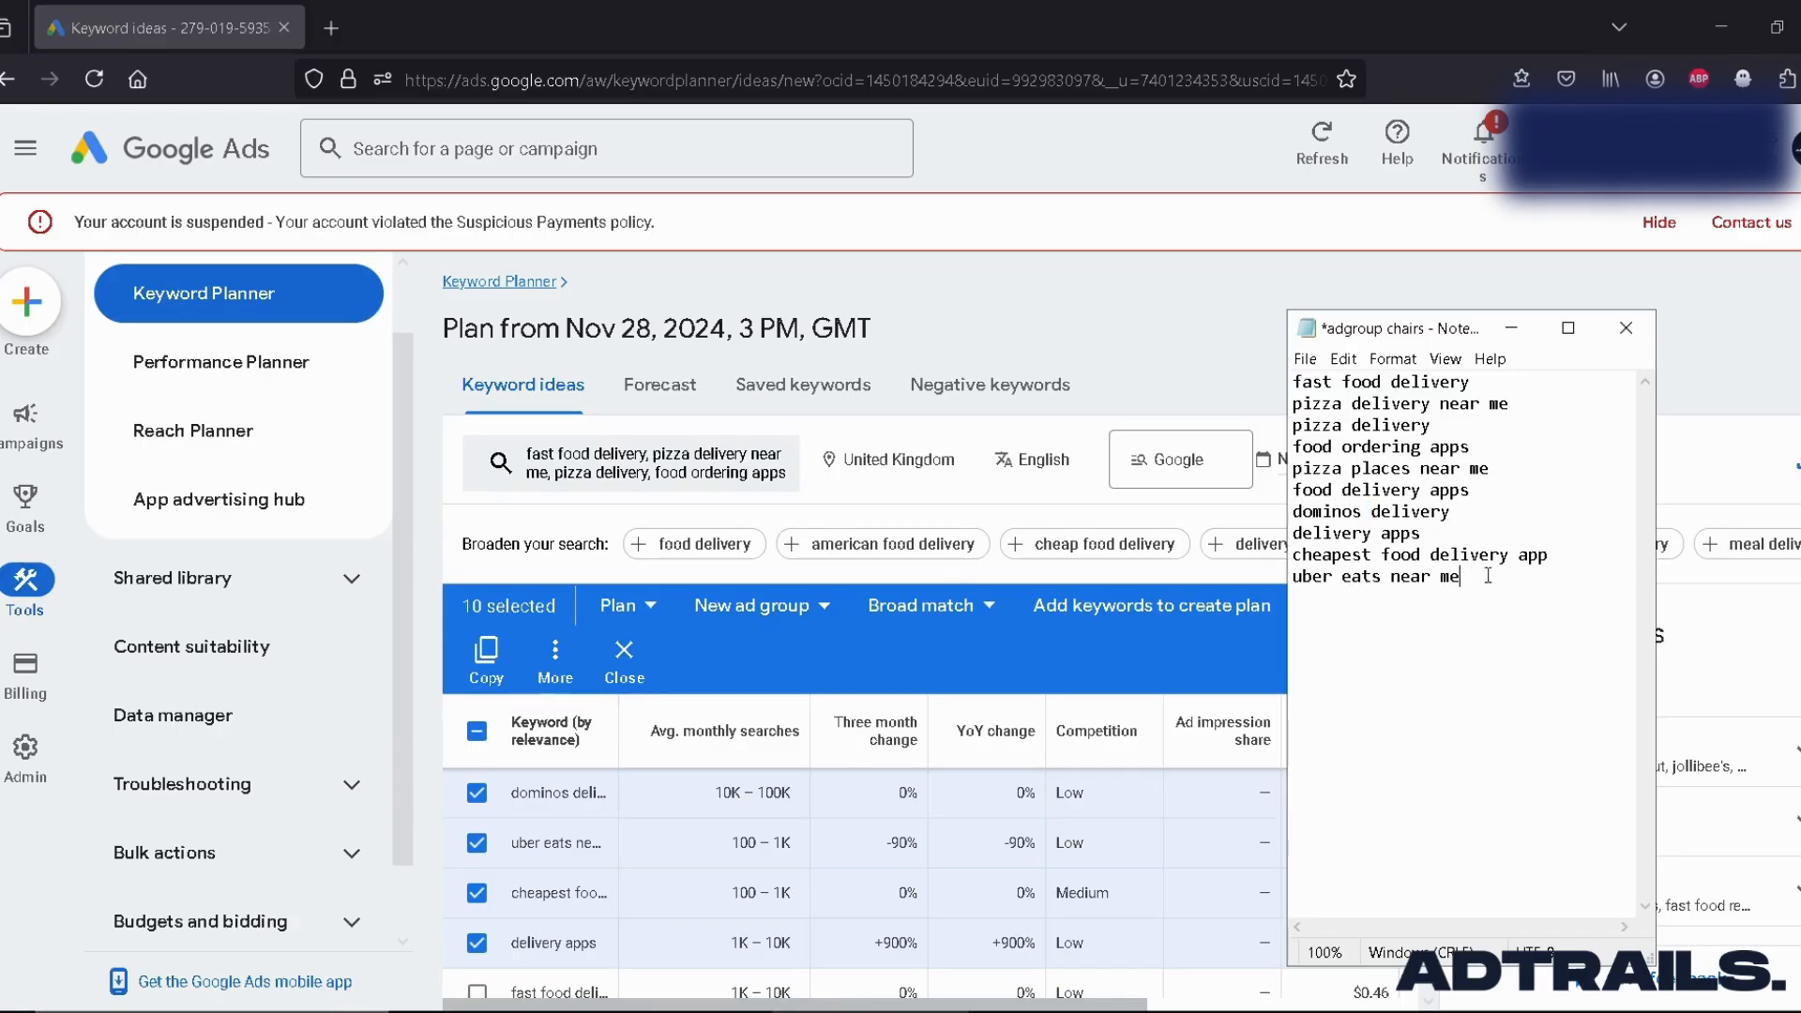
{"action": "left_click_drag", "start_coordinate": [1488, 576], "coordinate": [1295, 380]}
{"action": "right_click", "coordinate": [1351, 422]}
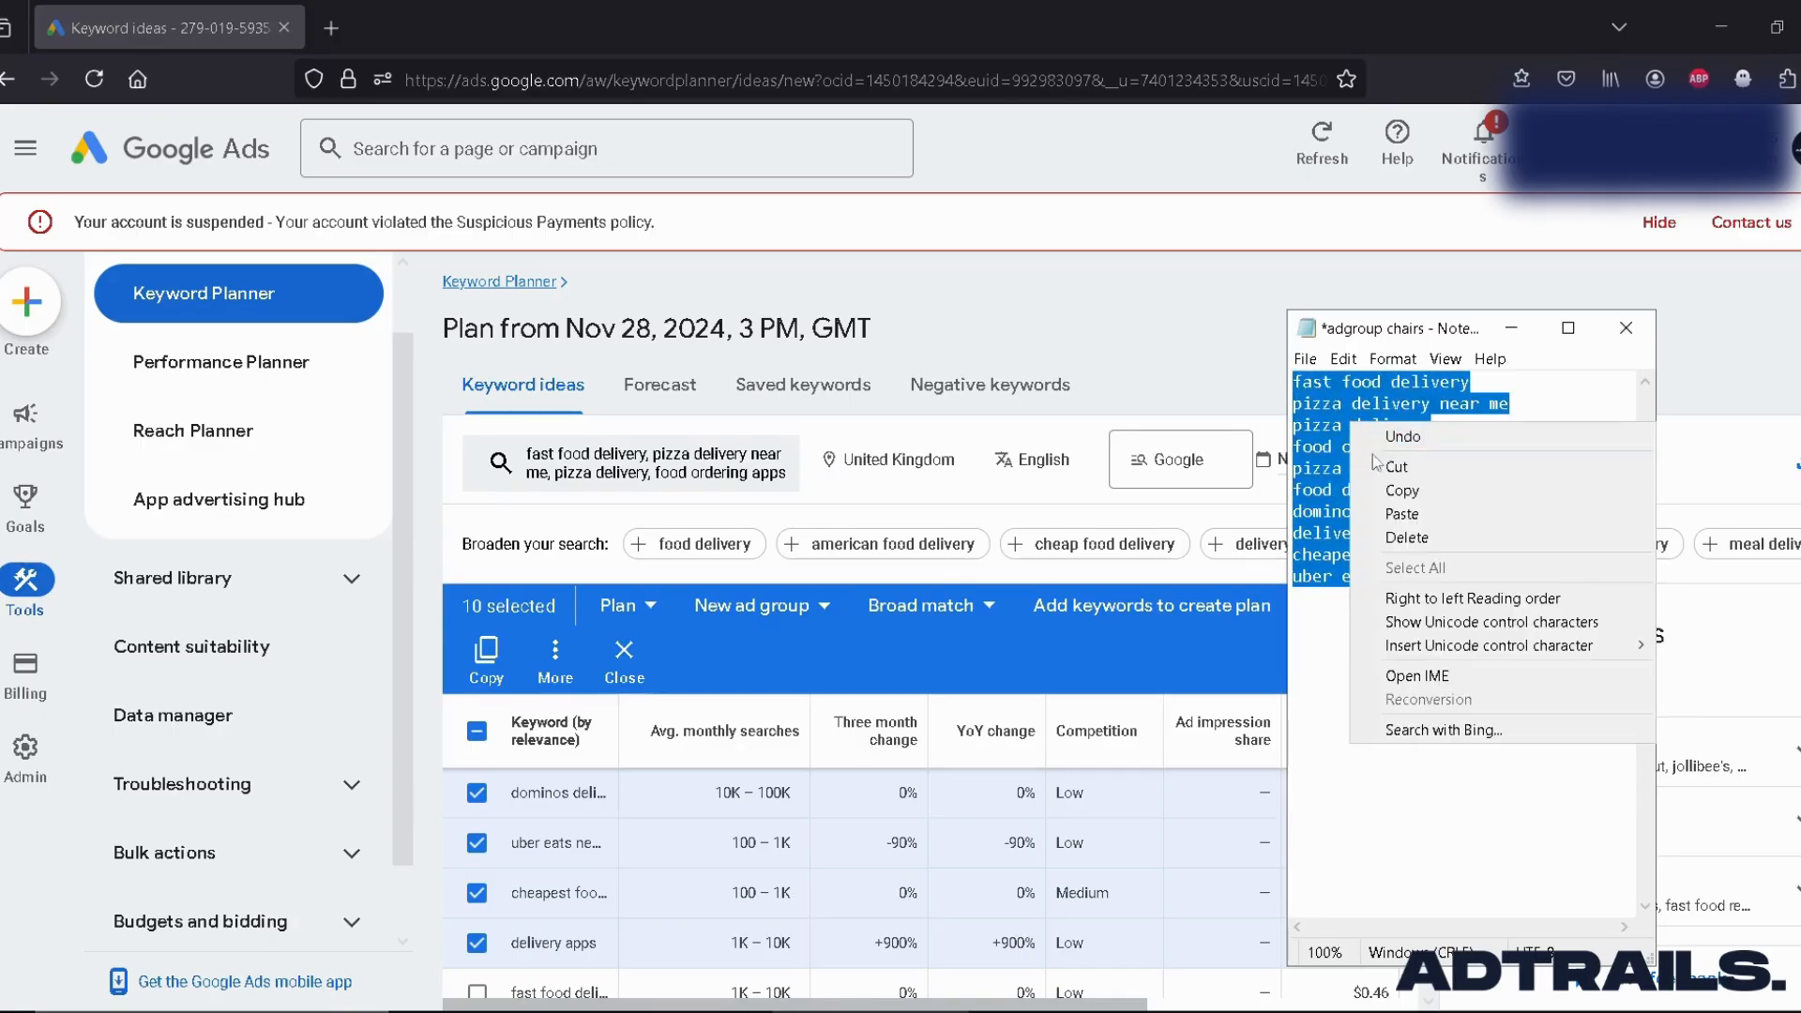
{"action": "left_click", "coordinate": [1424, 488]}
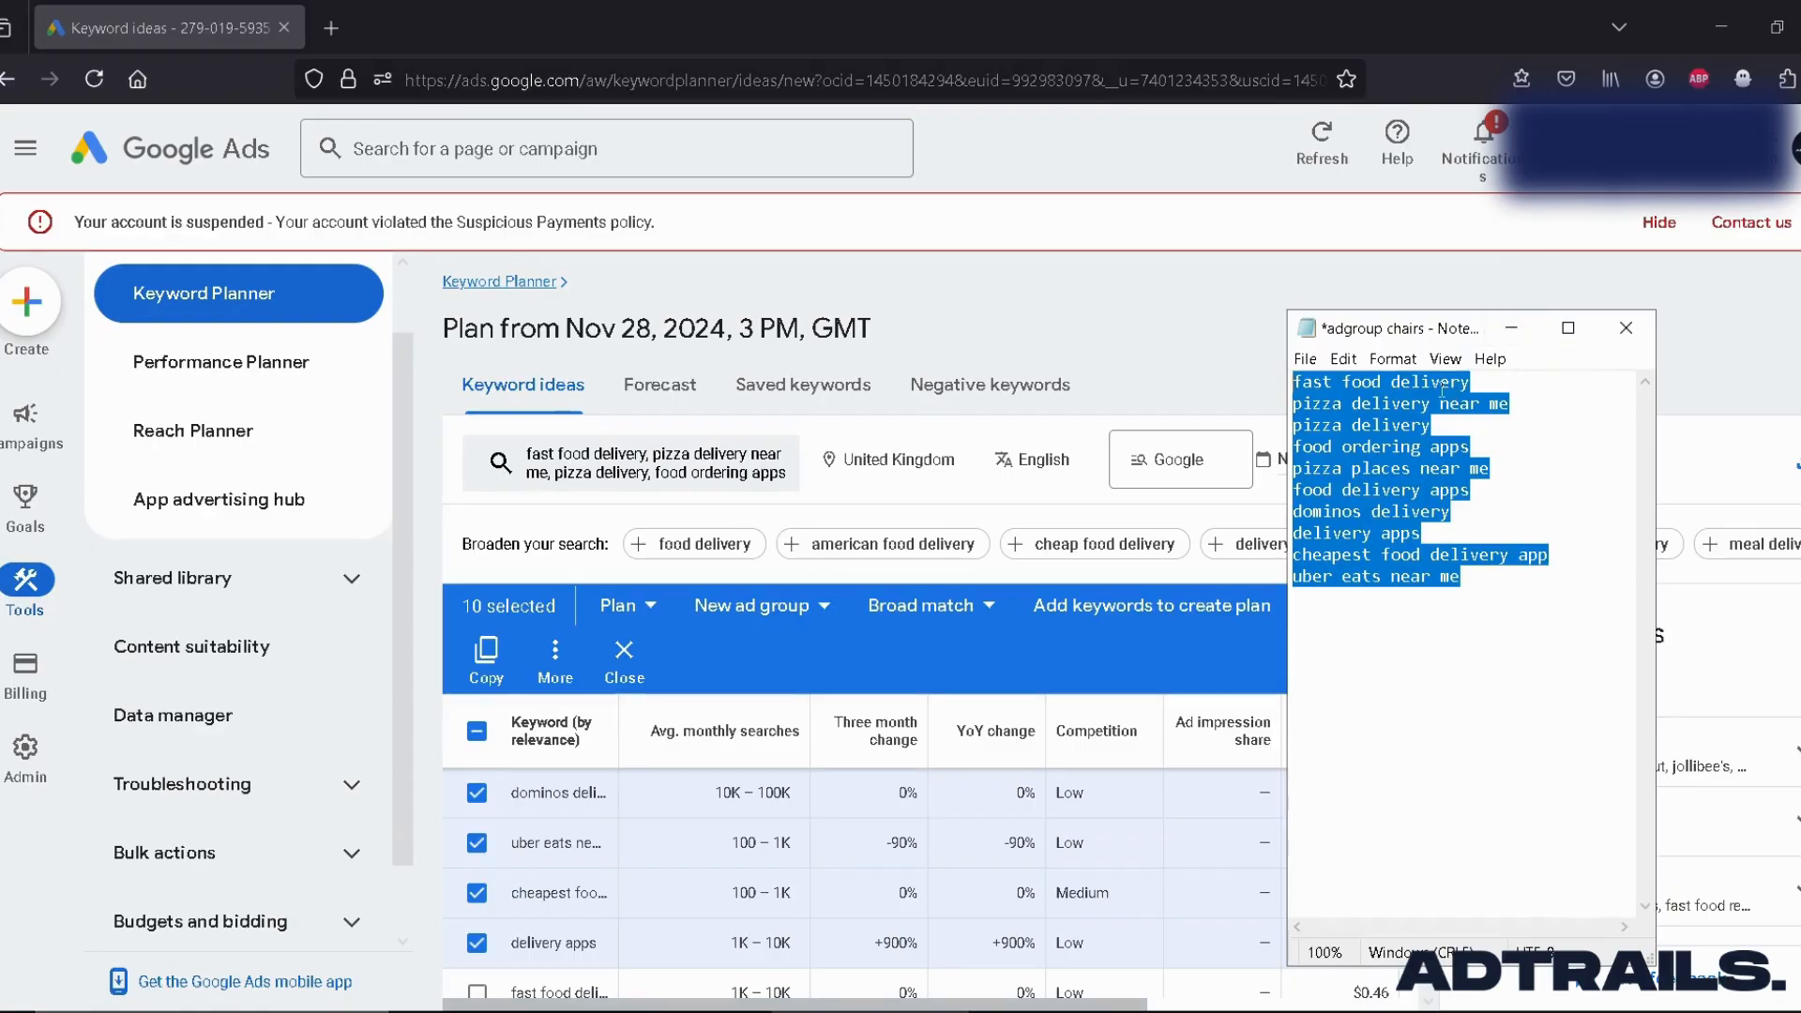
{"action": "right_click", "coordinate": [1442, 390]}
{"action": "left_click", "coordinate": [1518, 451]}
{"action": "left_click", "coordinate": [1512, 328]}
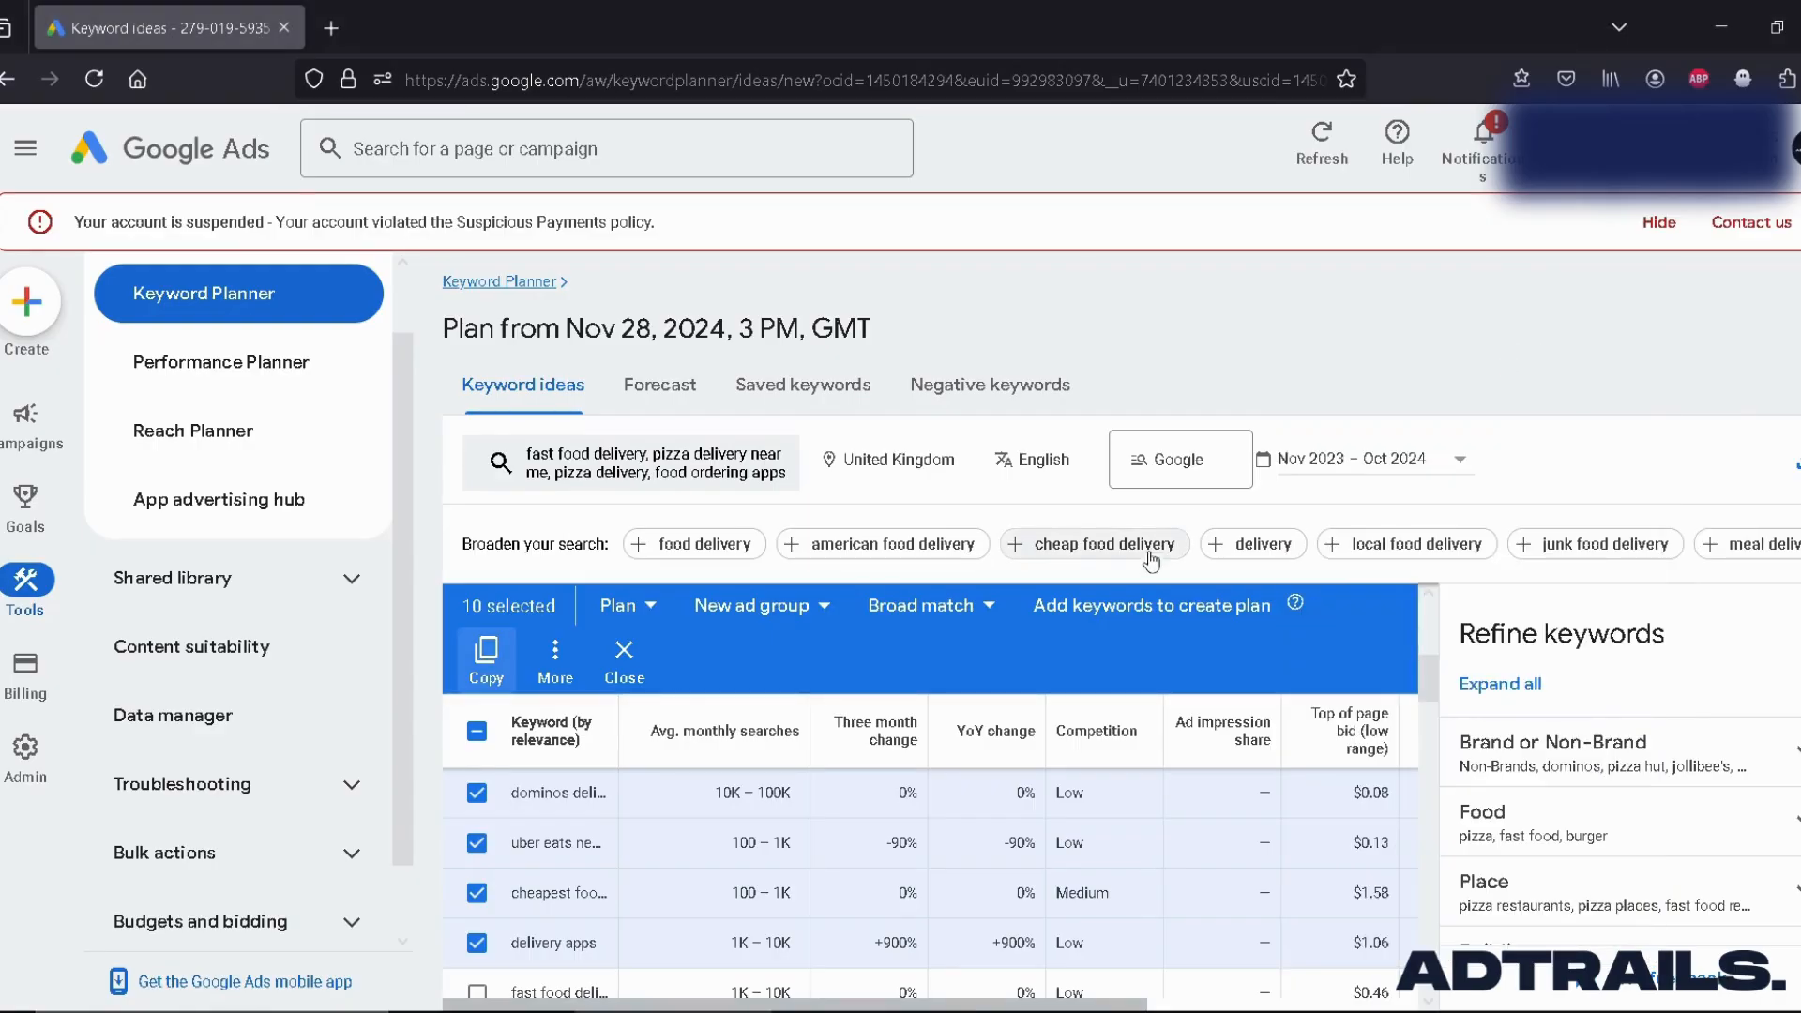
Step: Look at the empty forecast of the plan and return to the Keyword Planner start page
{"action": "left_click", "coordinate": [673, 378]}
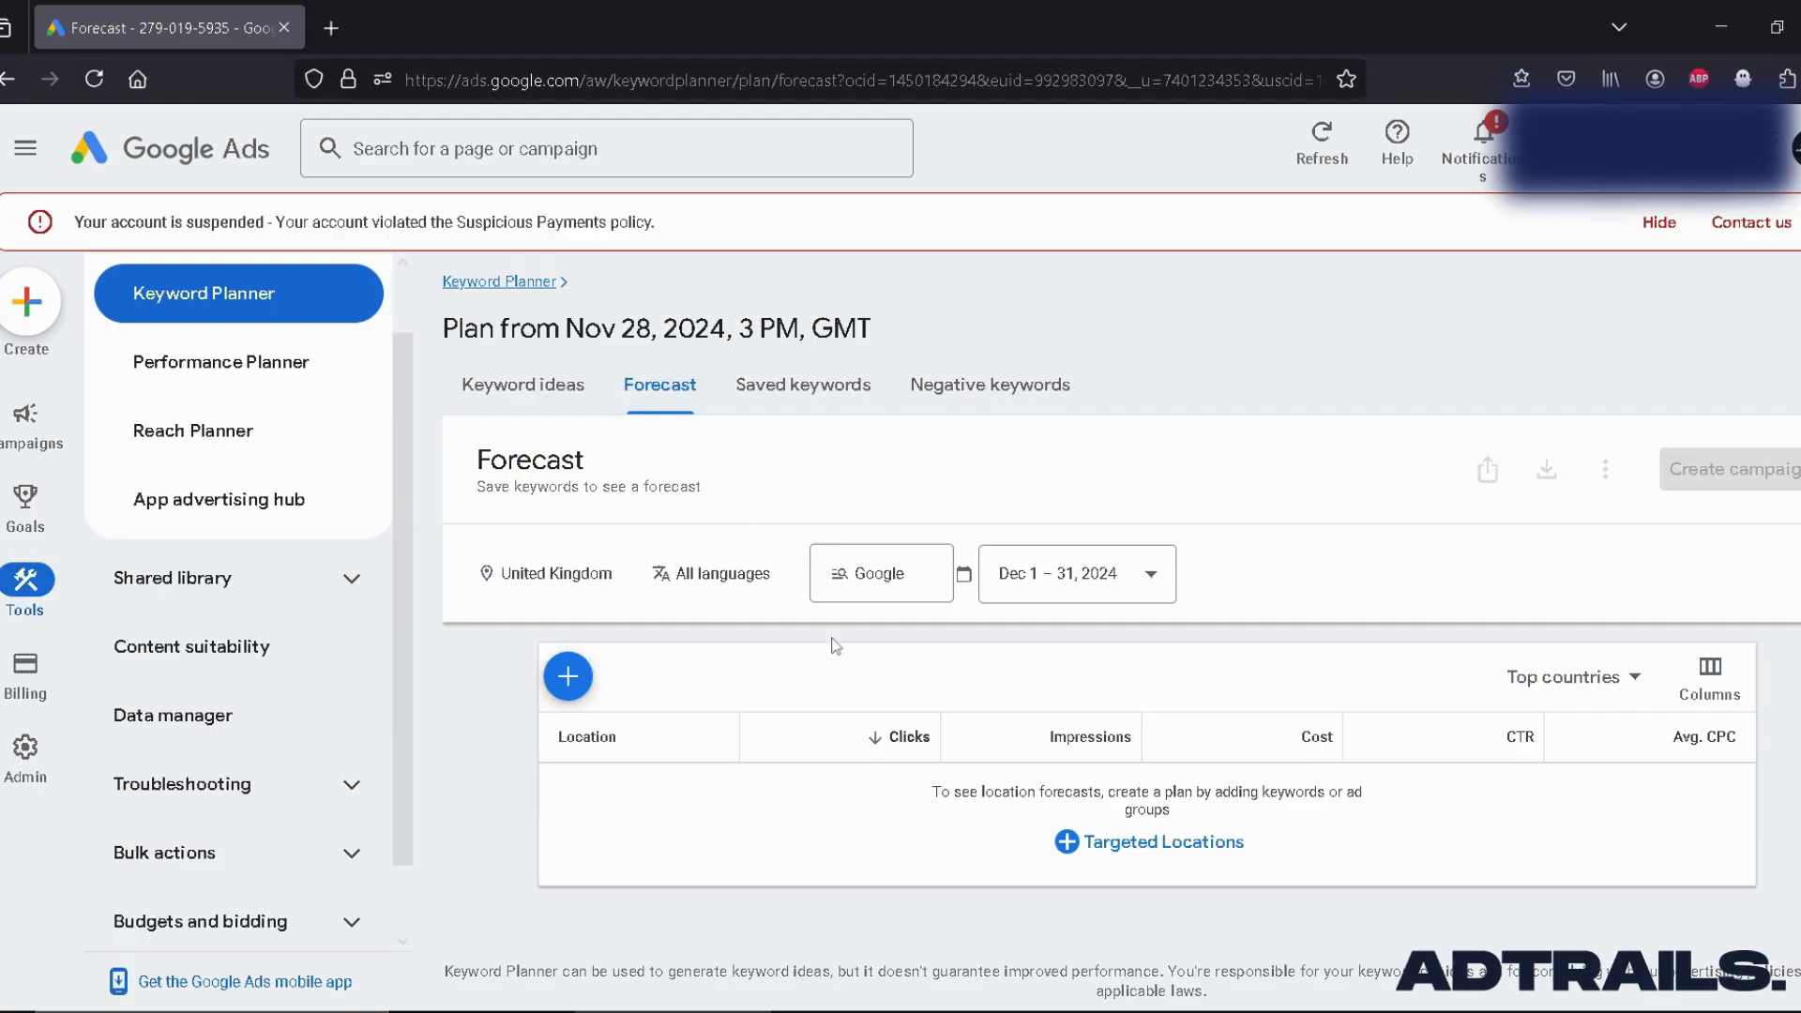
{"action": "left_click", "coordinate": [523, 387]}
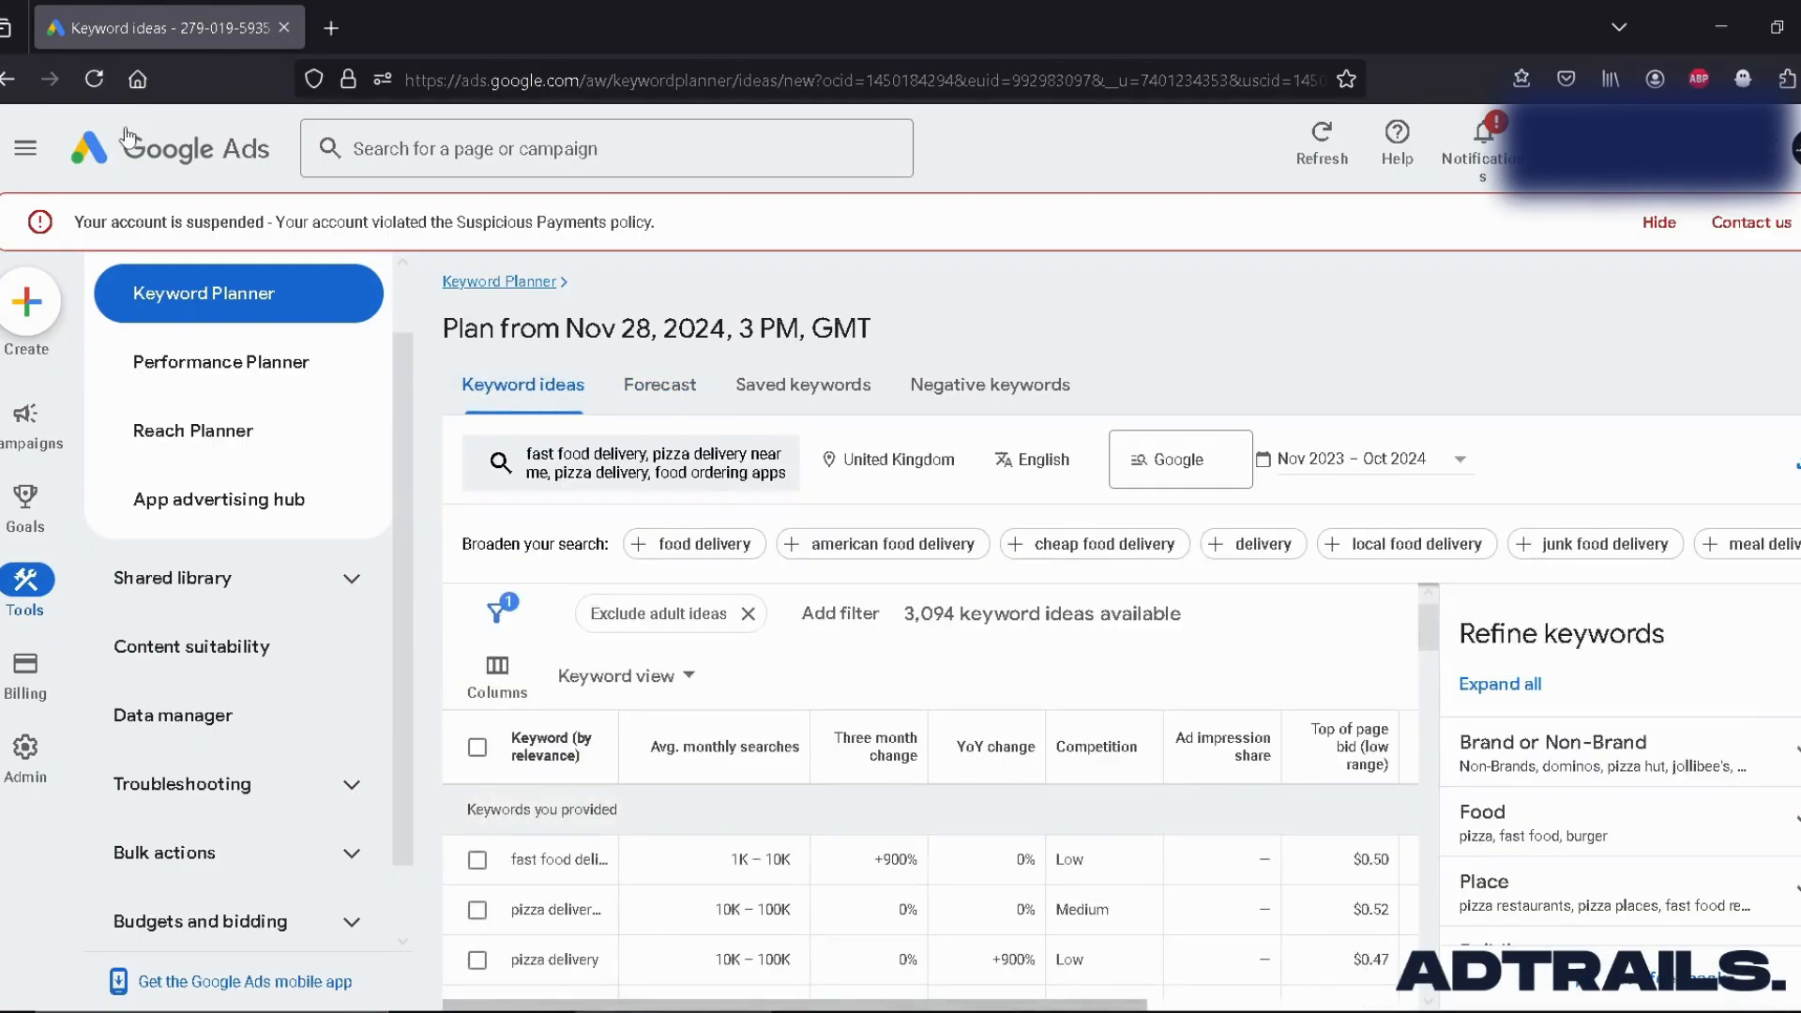
{"action": "left_click", "coordinate": [19, 86]}
{"action": "left_click", "coordinate": [18, 86]}
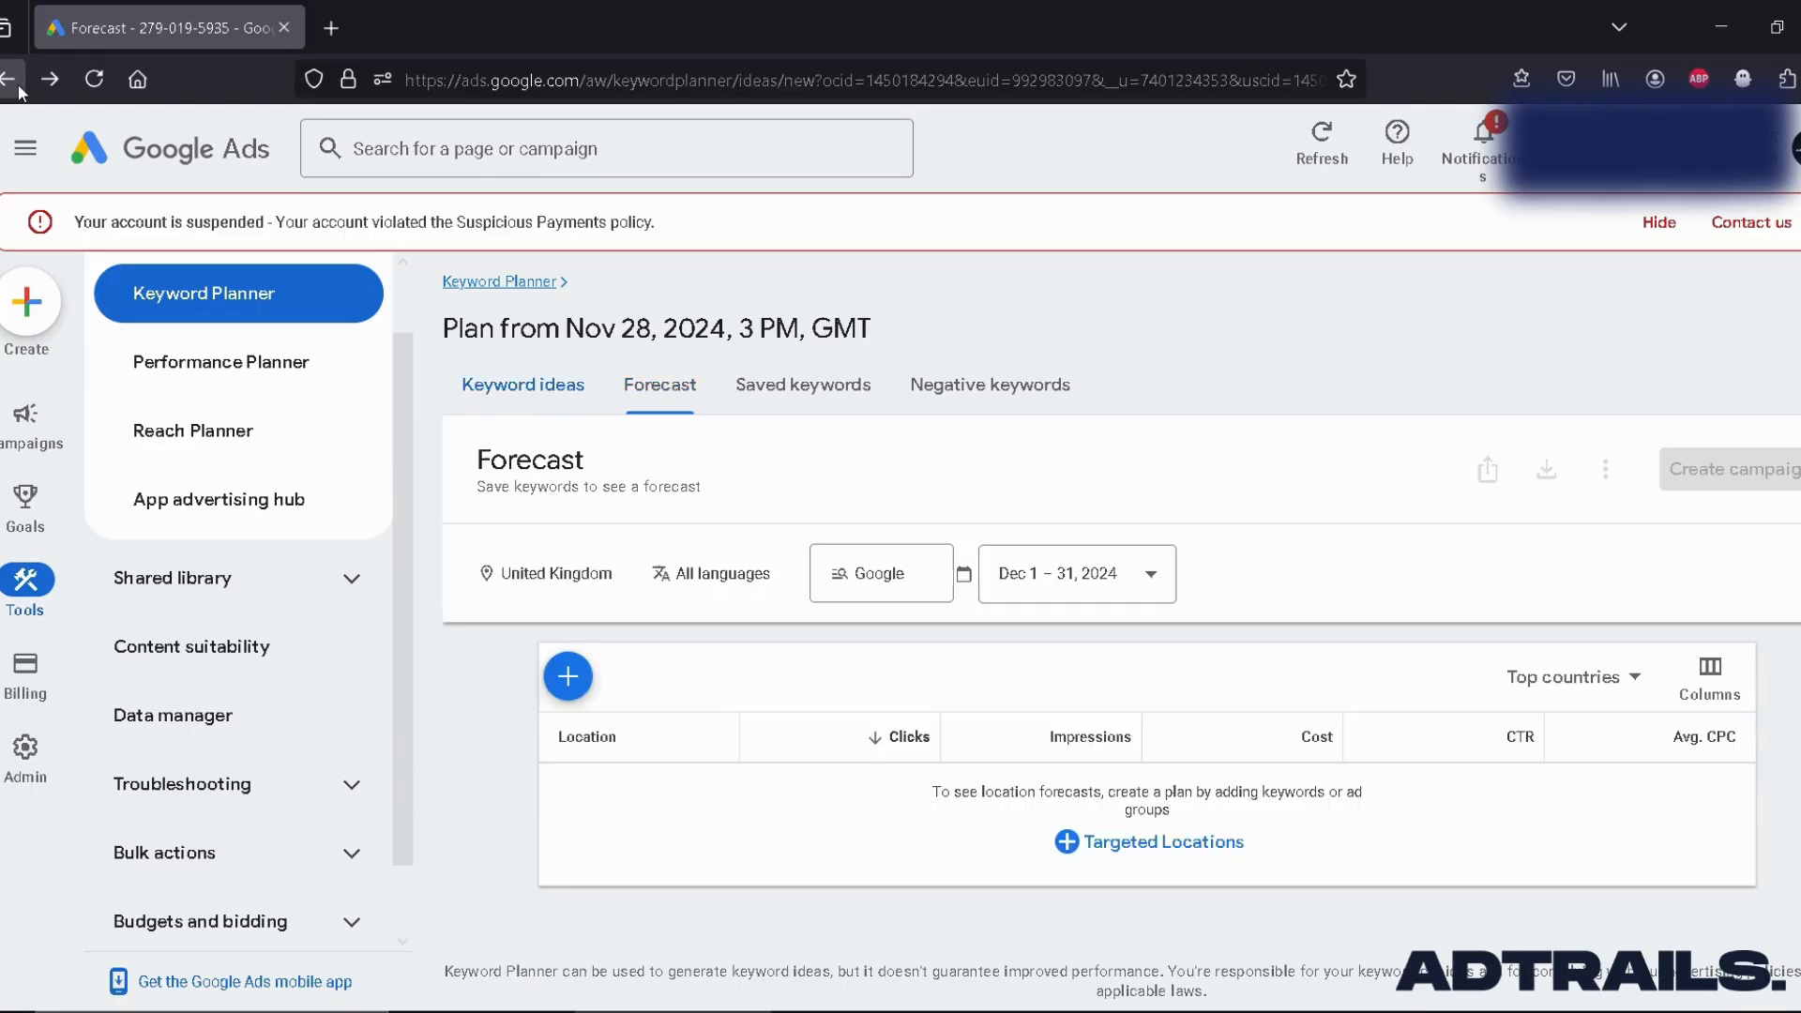
{"action": "left_click", "coordinate": [18, 87]}
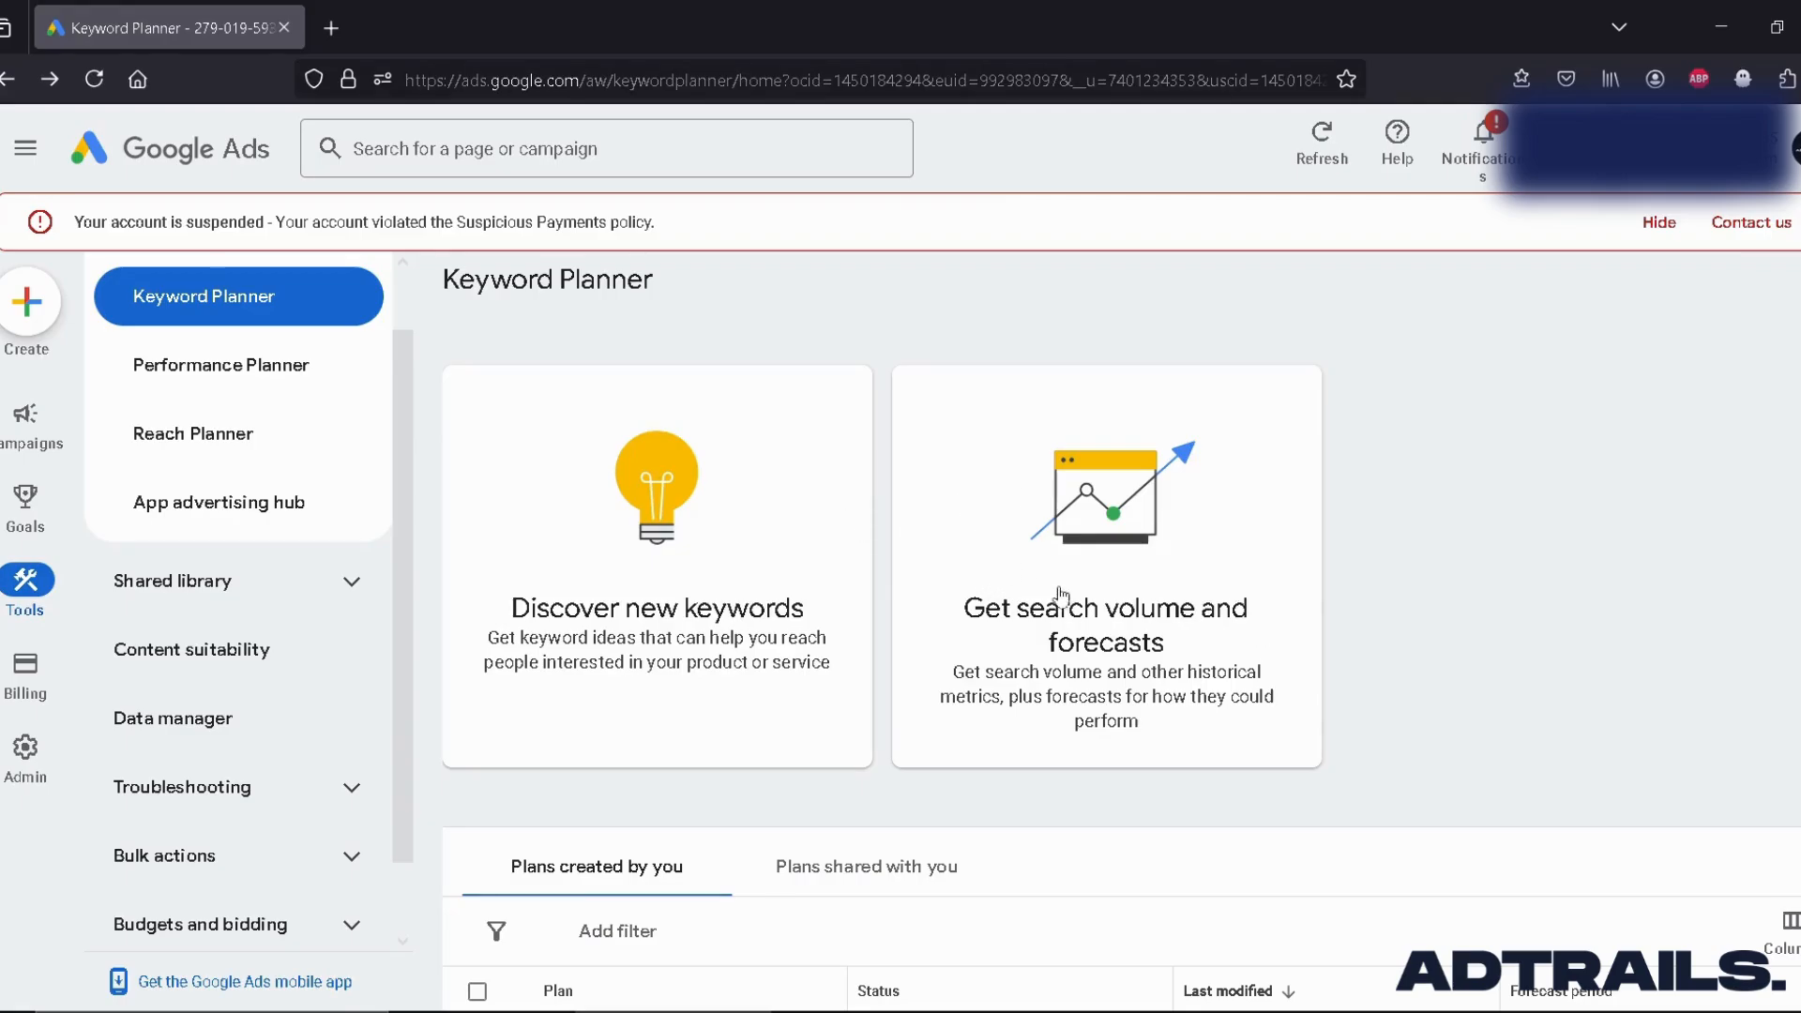
Step: Get search volume and forecasts for the ten copied keywords, keeping Google as the search network
{"action": "left_click", "coordinate": [998, 507]}
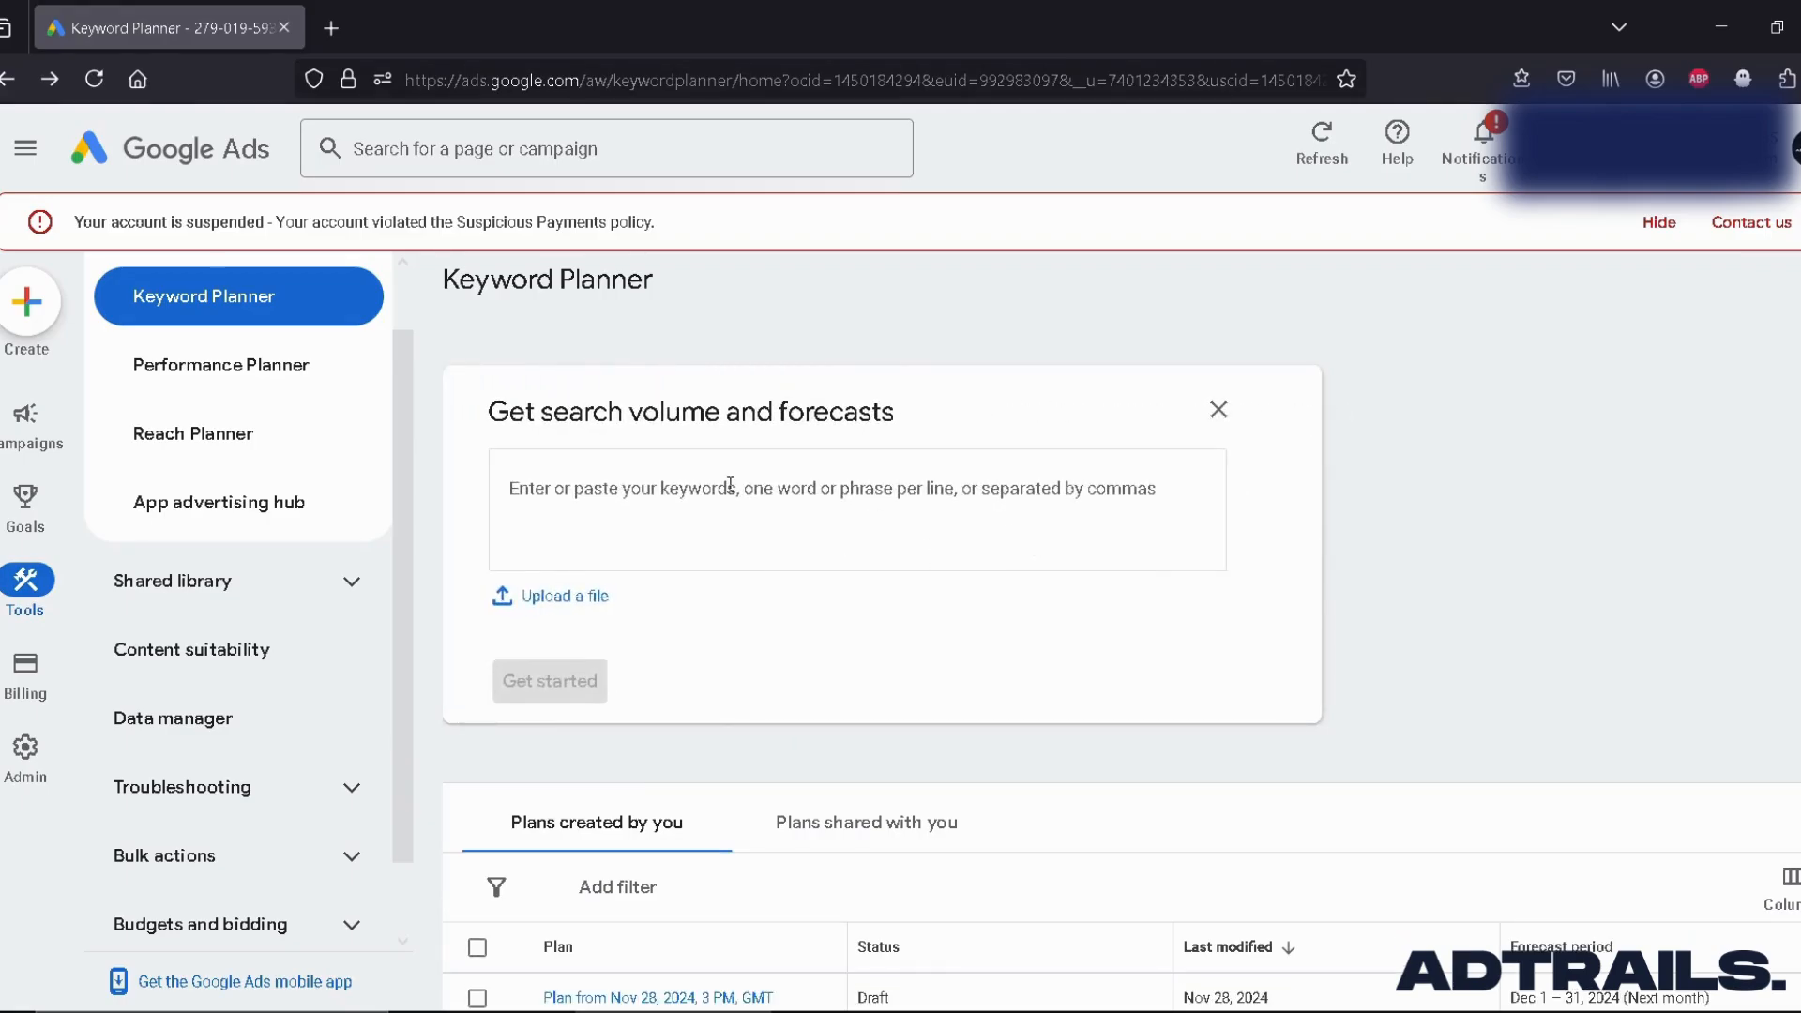
{"action": "key", "text": "ctrl+v"}
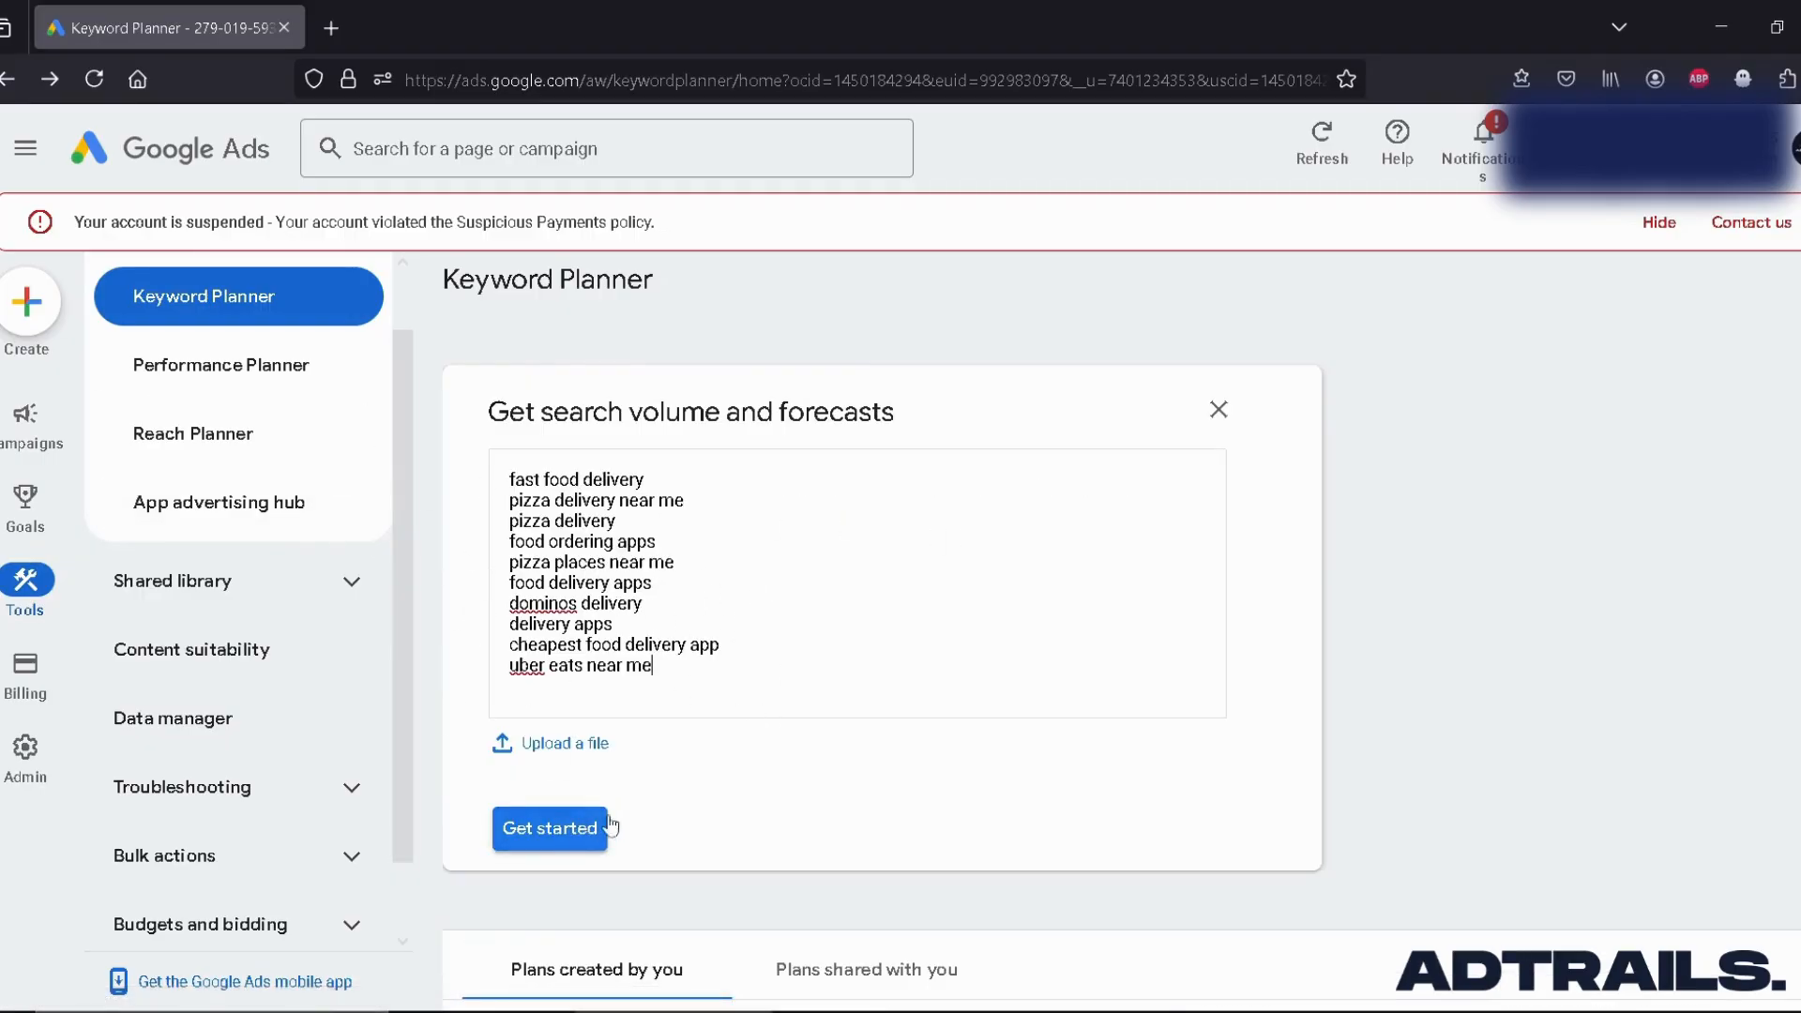
{"action": "left_click", "coordinate": [546, 837]}
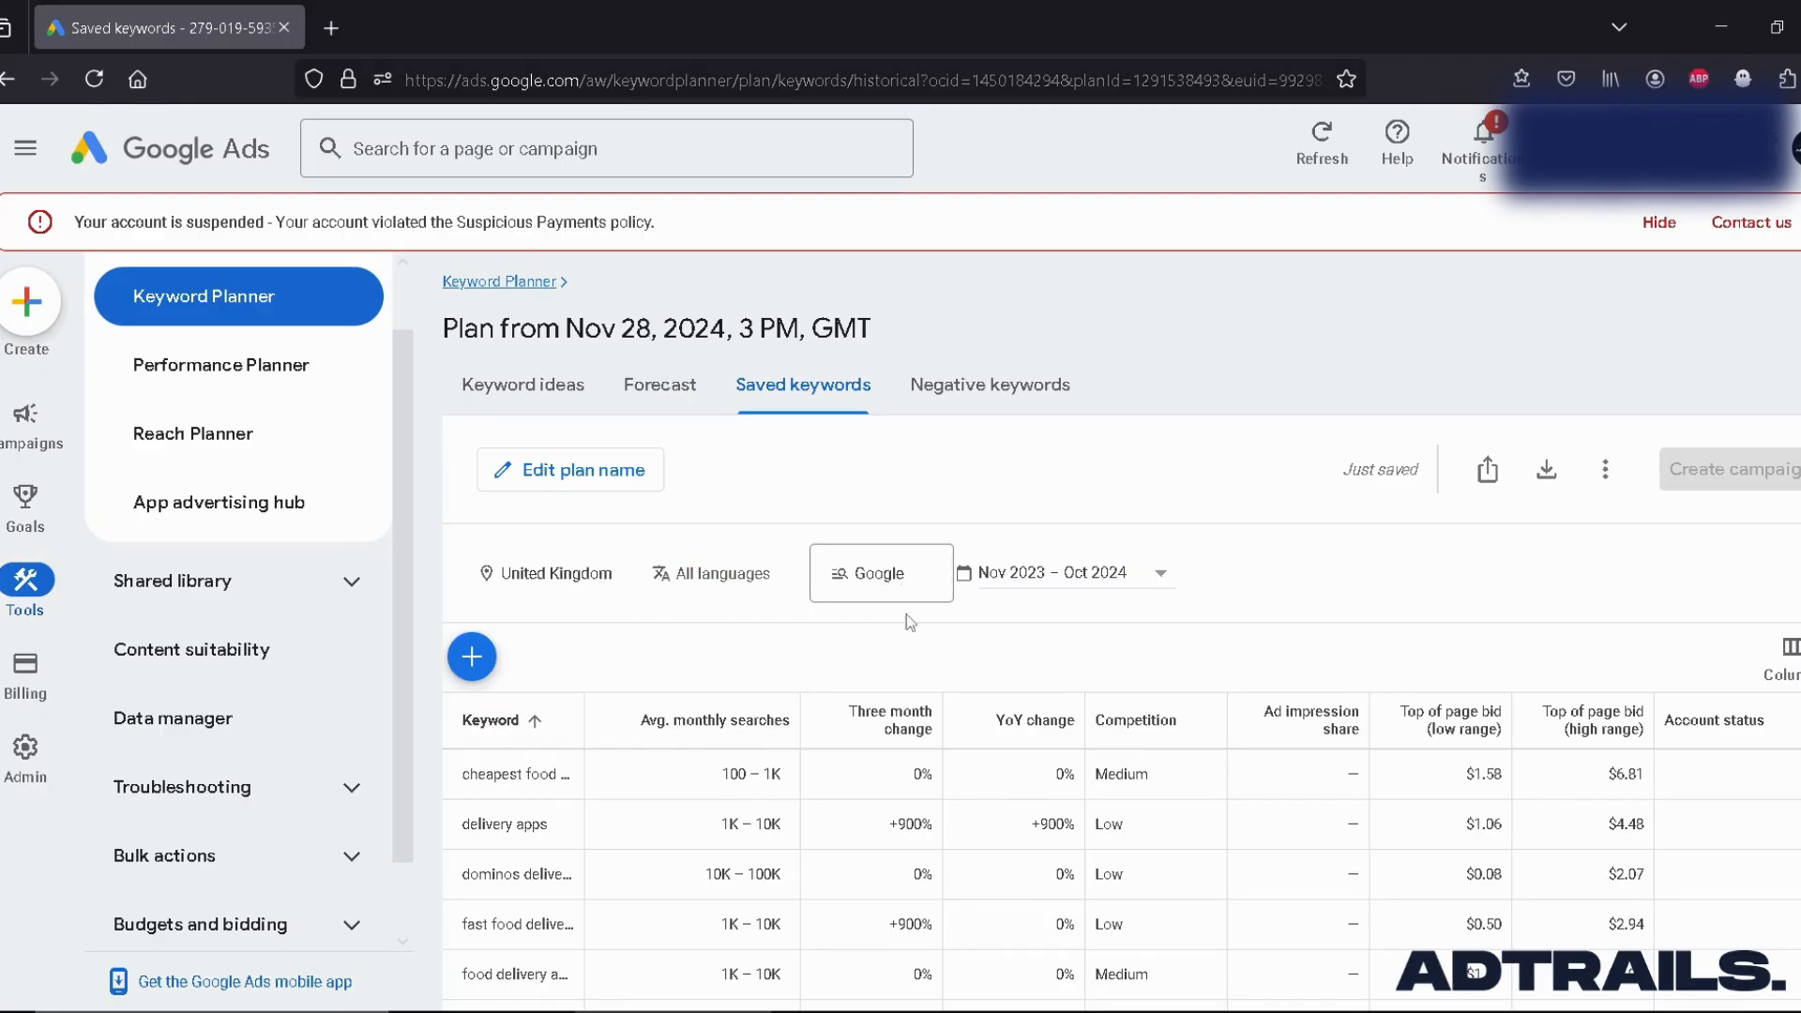
{"action": "left_click", "coordinate": [863, 592]}
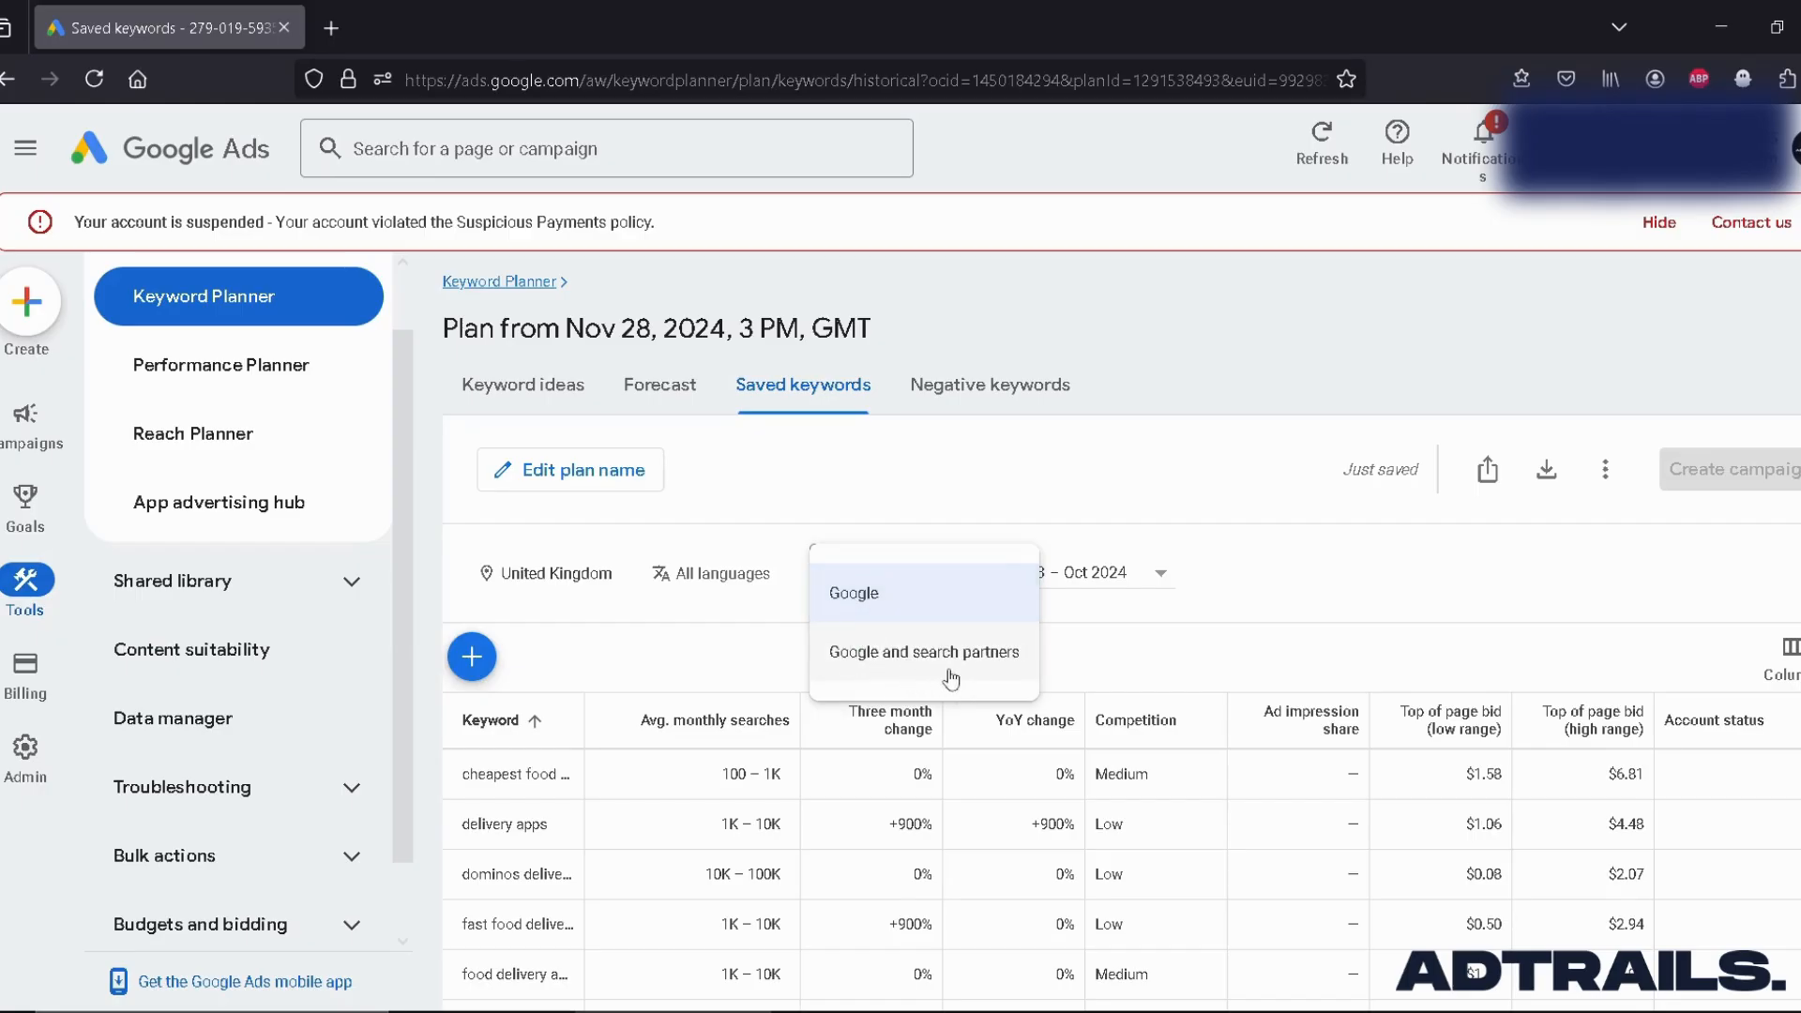
{"action": "left_click", "coordinate": [877, 605]}
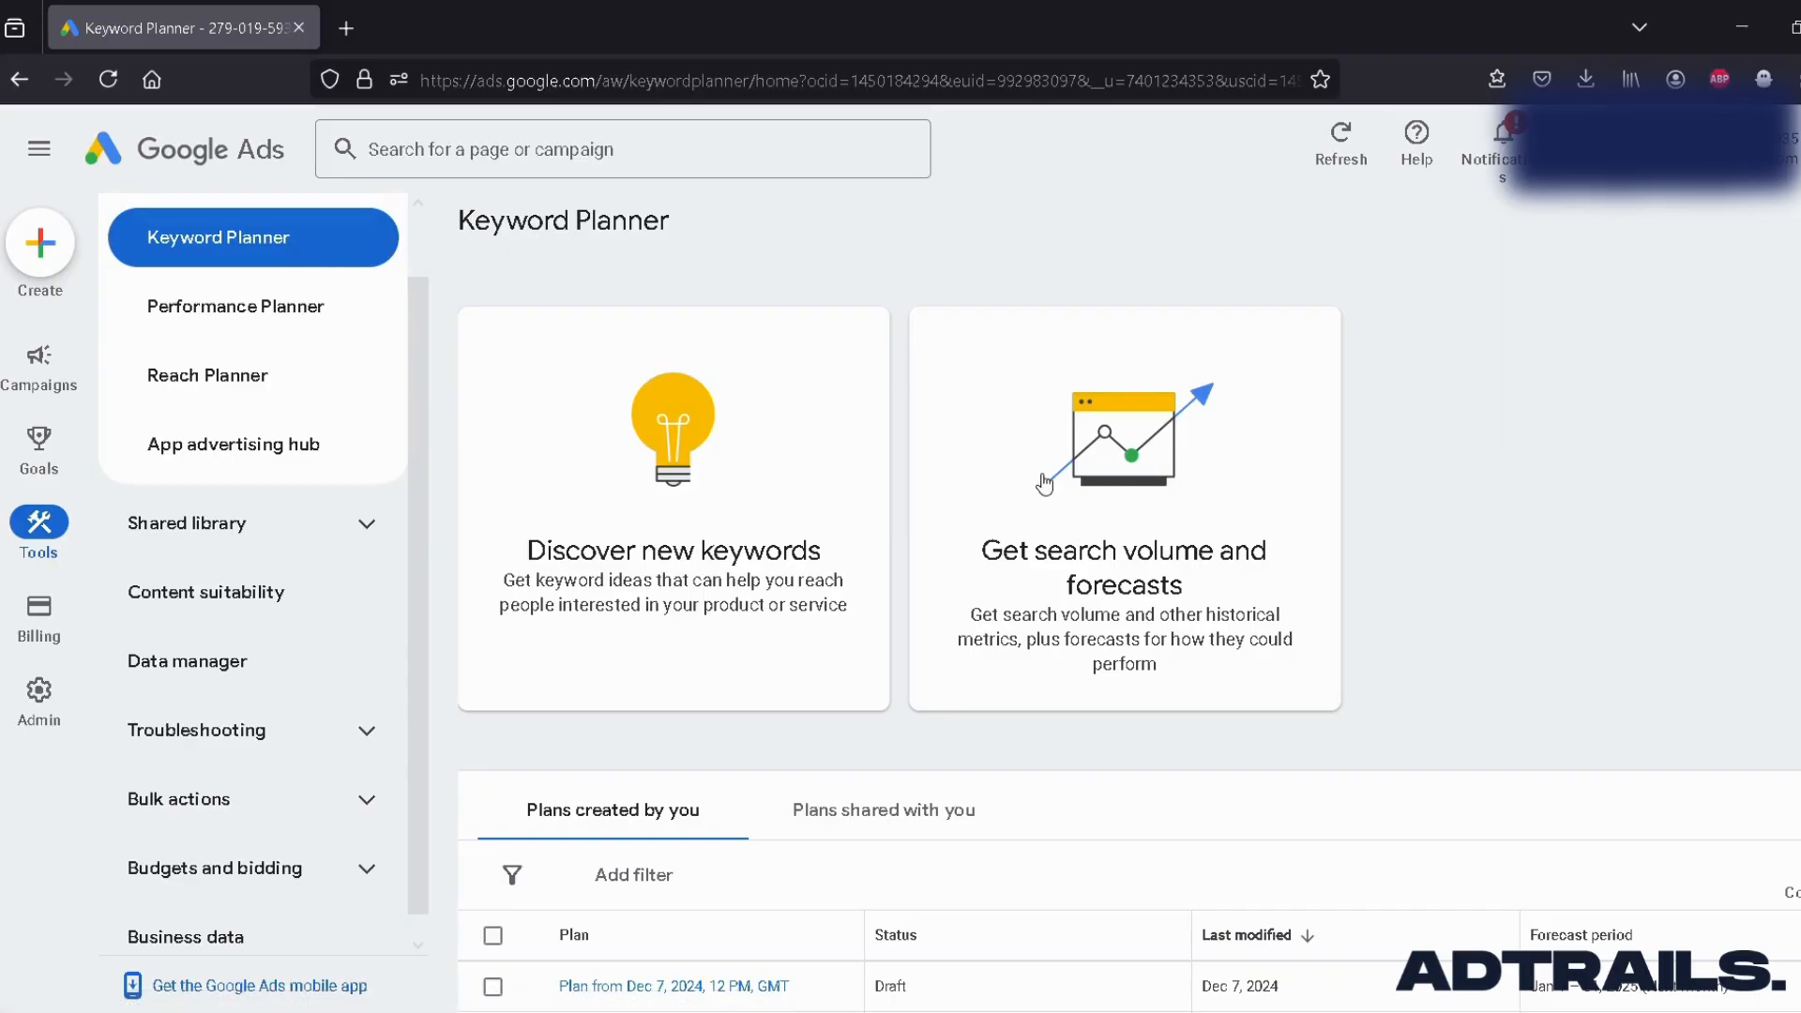
Step: Create a fresh search volume and forecasts plan from the pasted ten-keyword food delivery list
{"action": "left_click", "coordinate": [1171, 477]}
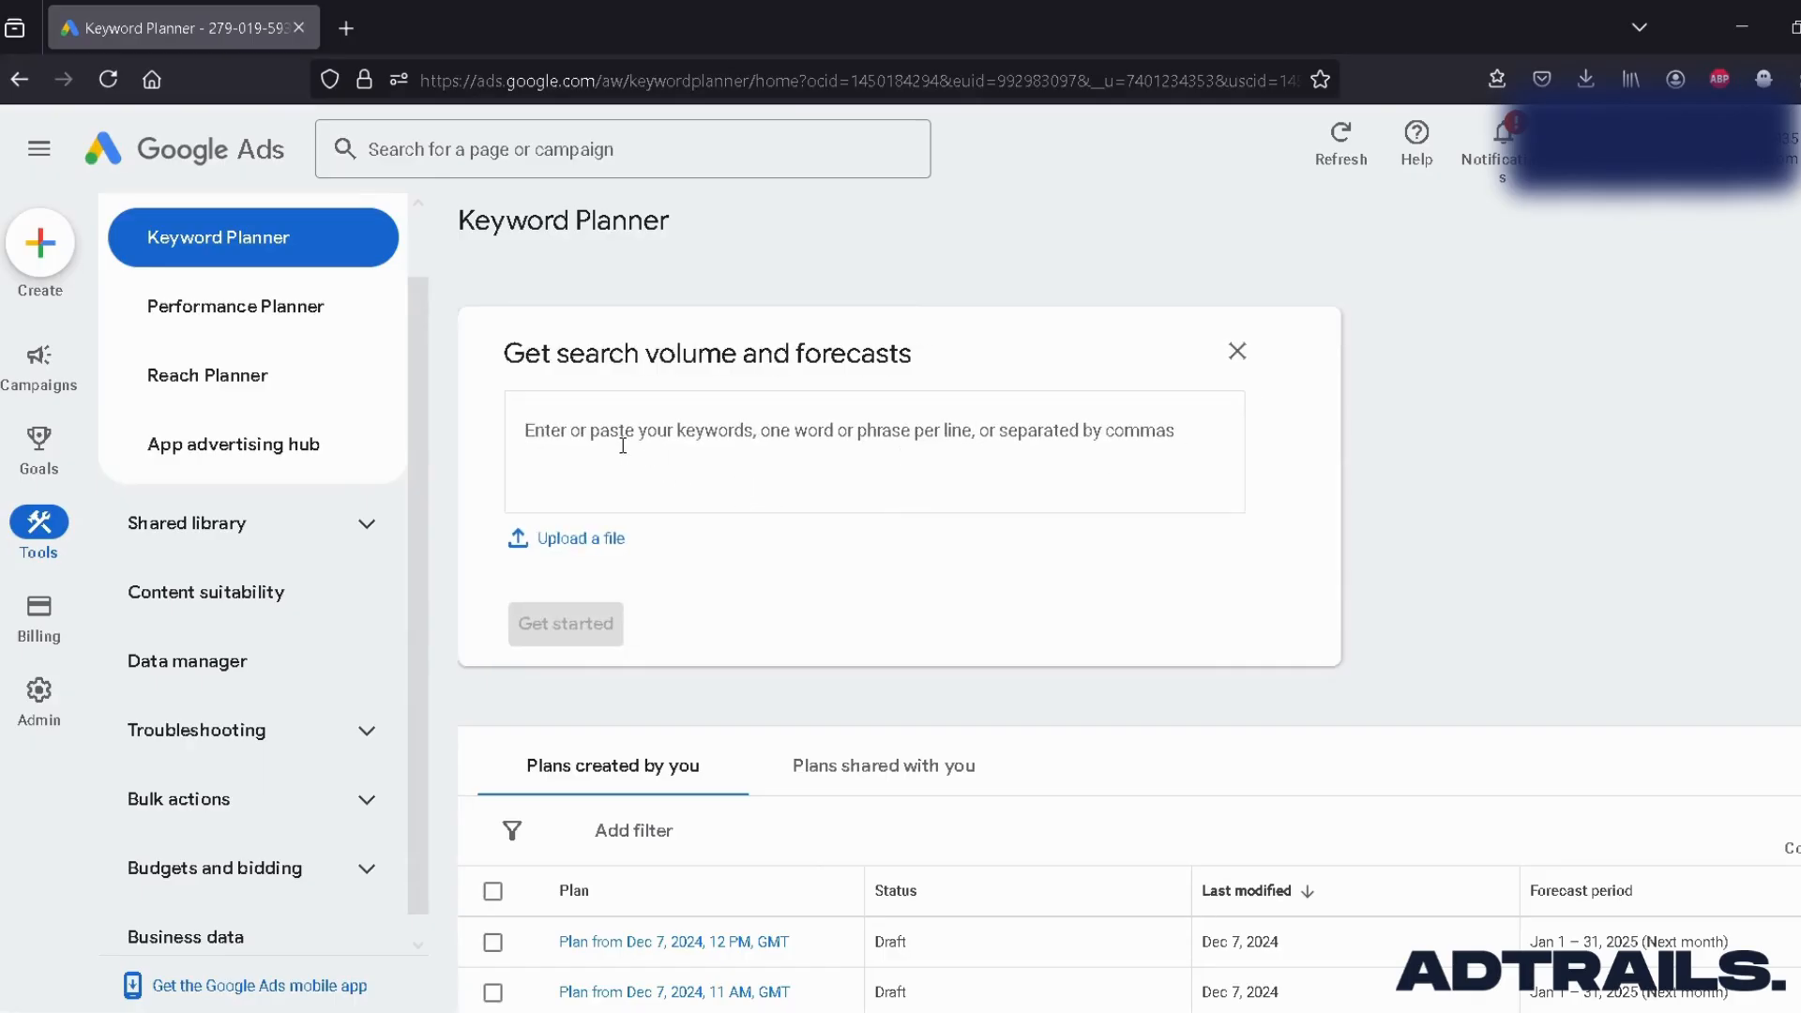
{"action": "key", "text": "ctrl+v"}
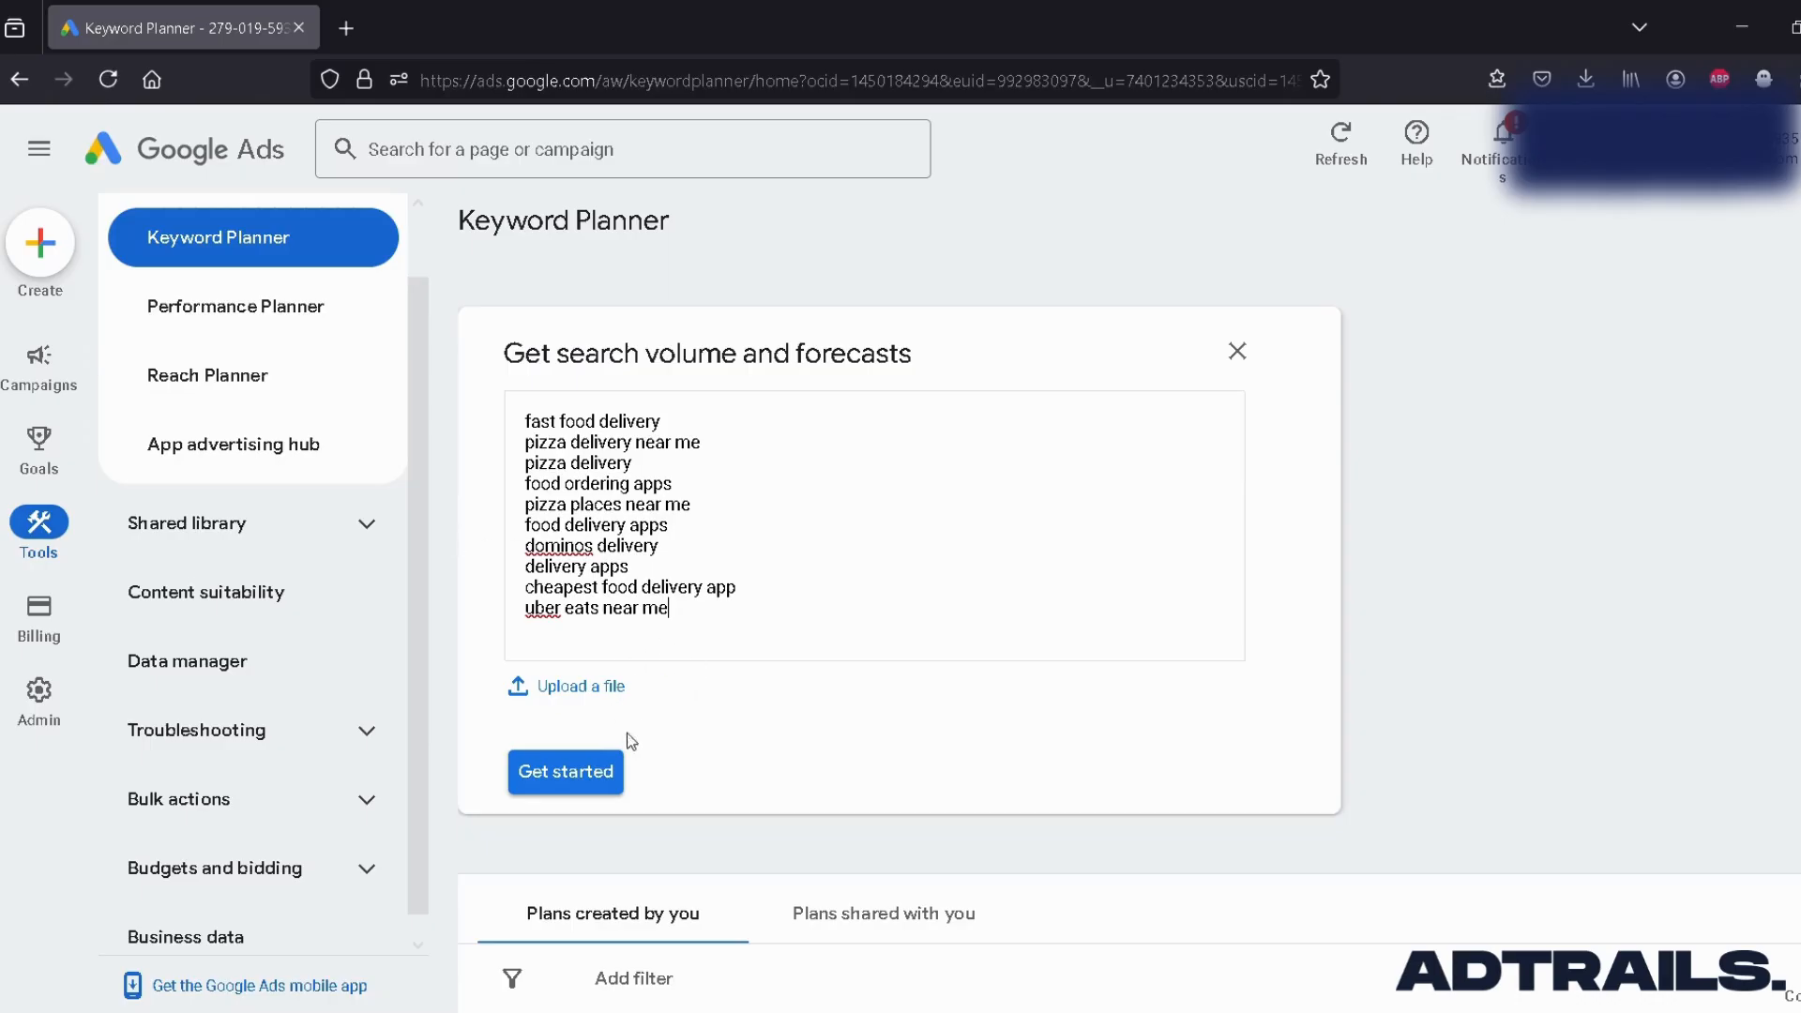
{"action": "left_click", "coordinate": [589, 772]}
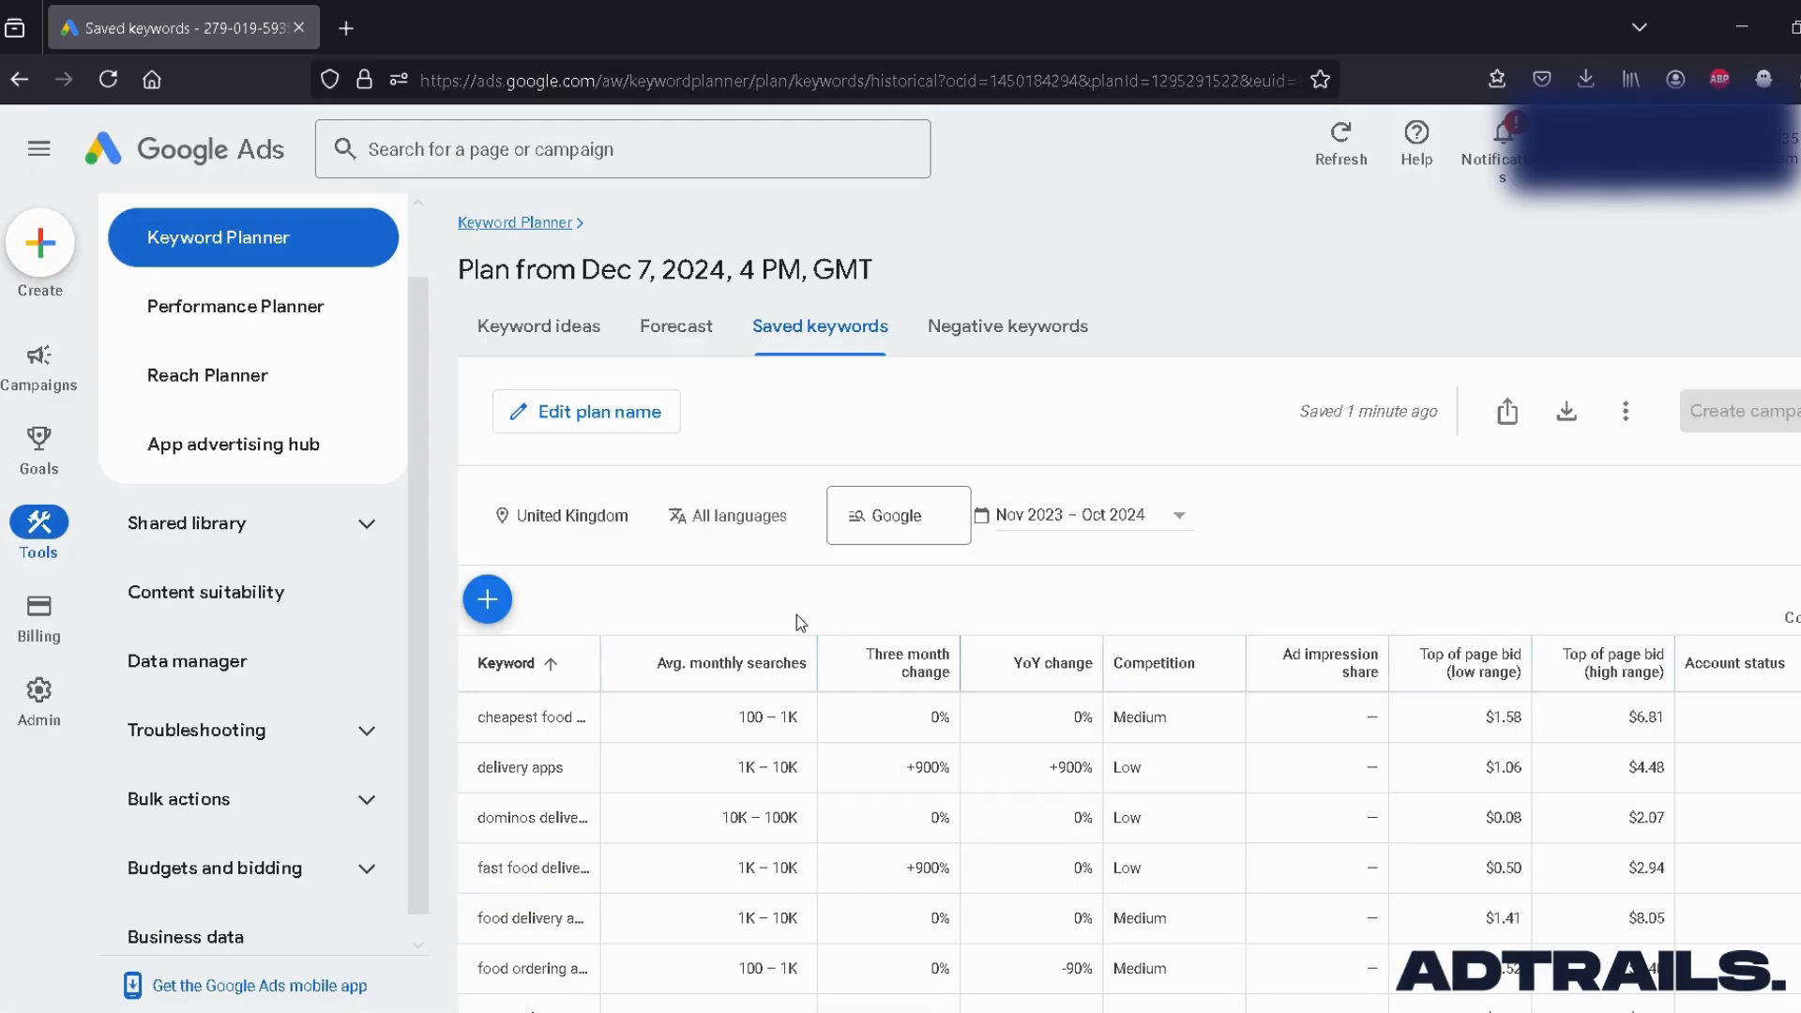
Step: Open the plan's forecast and examine its conversions, CPA, clicks, impressions, cost, CTR and CPC
{"action": "left_click", "coordinate": [713, 342]}
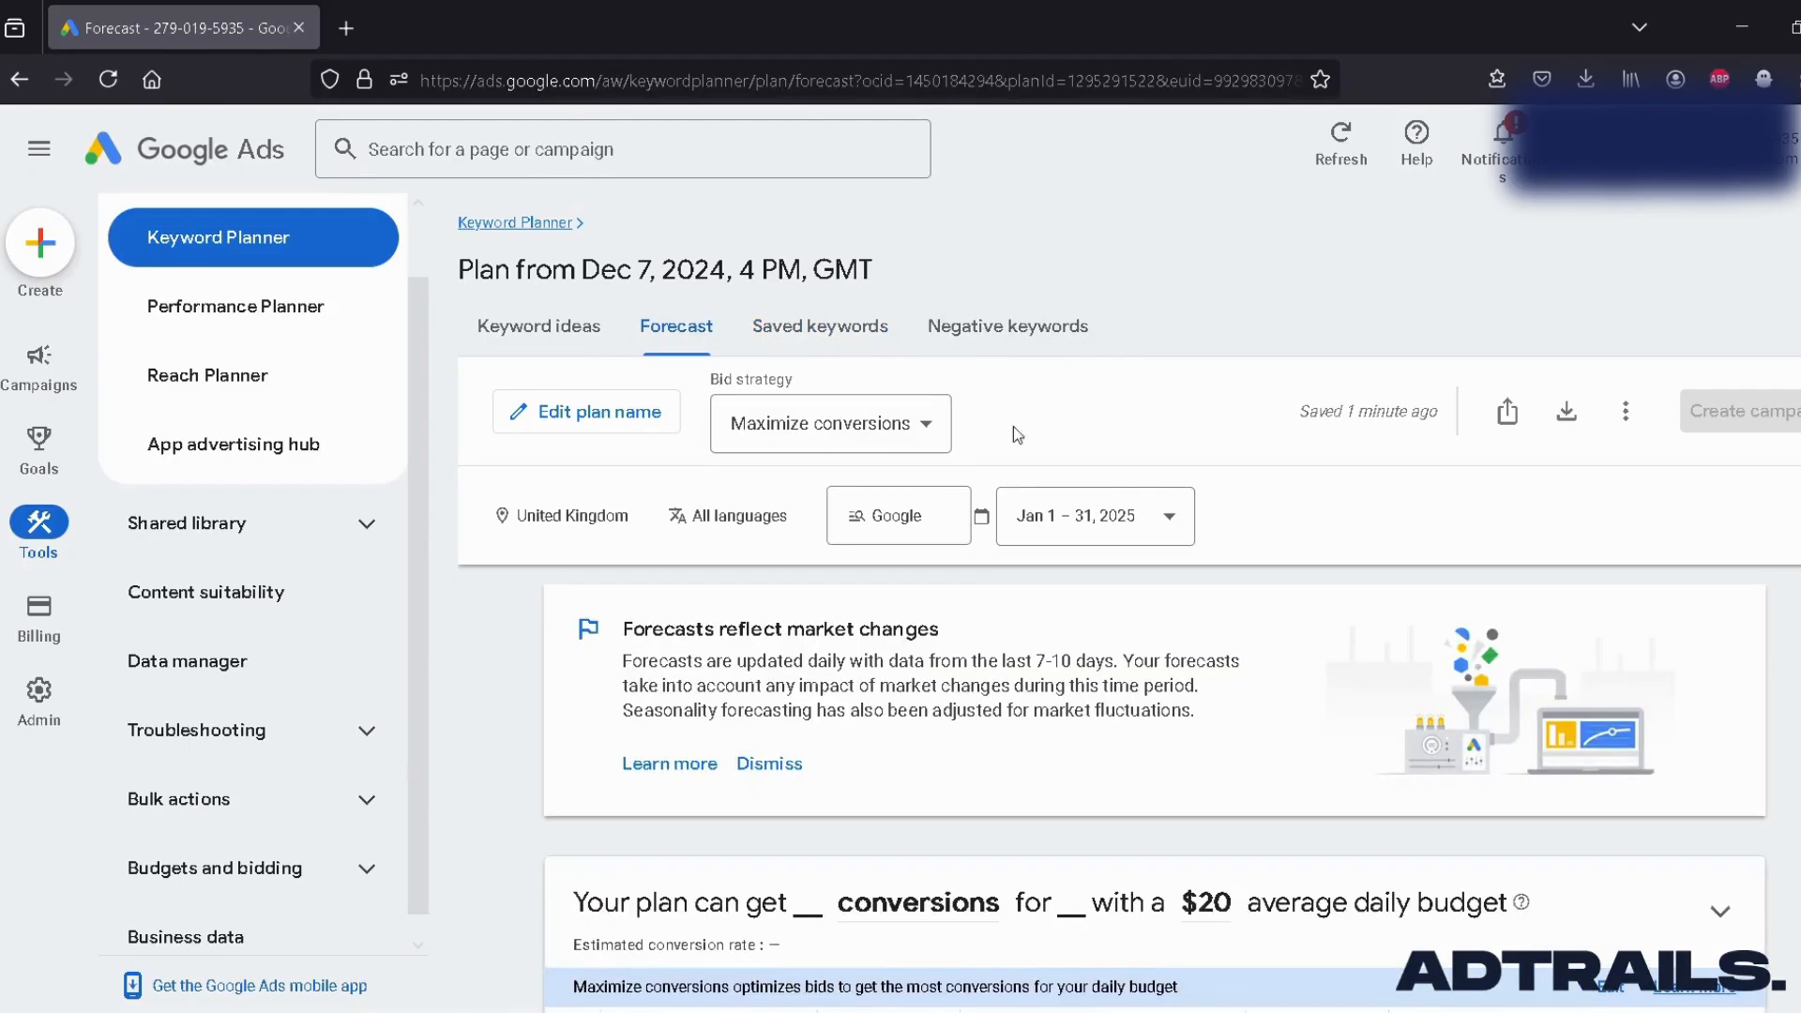
{"action": "scroll", "coordinate": [1036, 582], "scroll_direction": "down", "scroll_amount": 5}
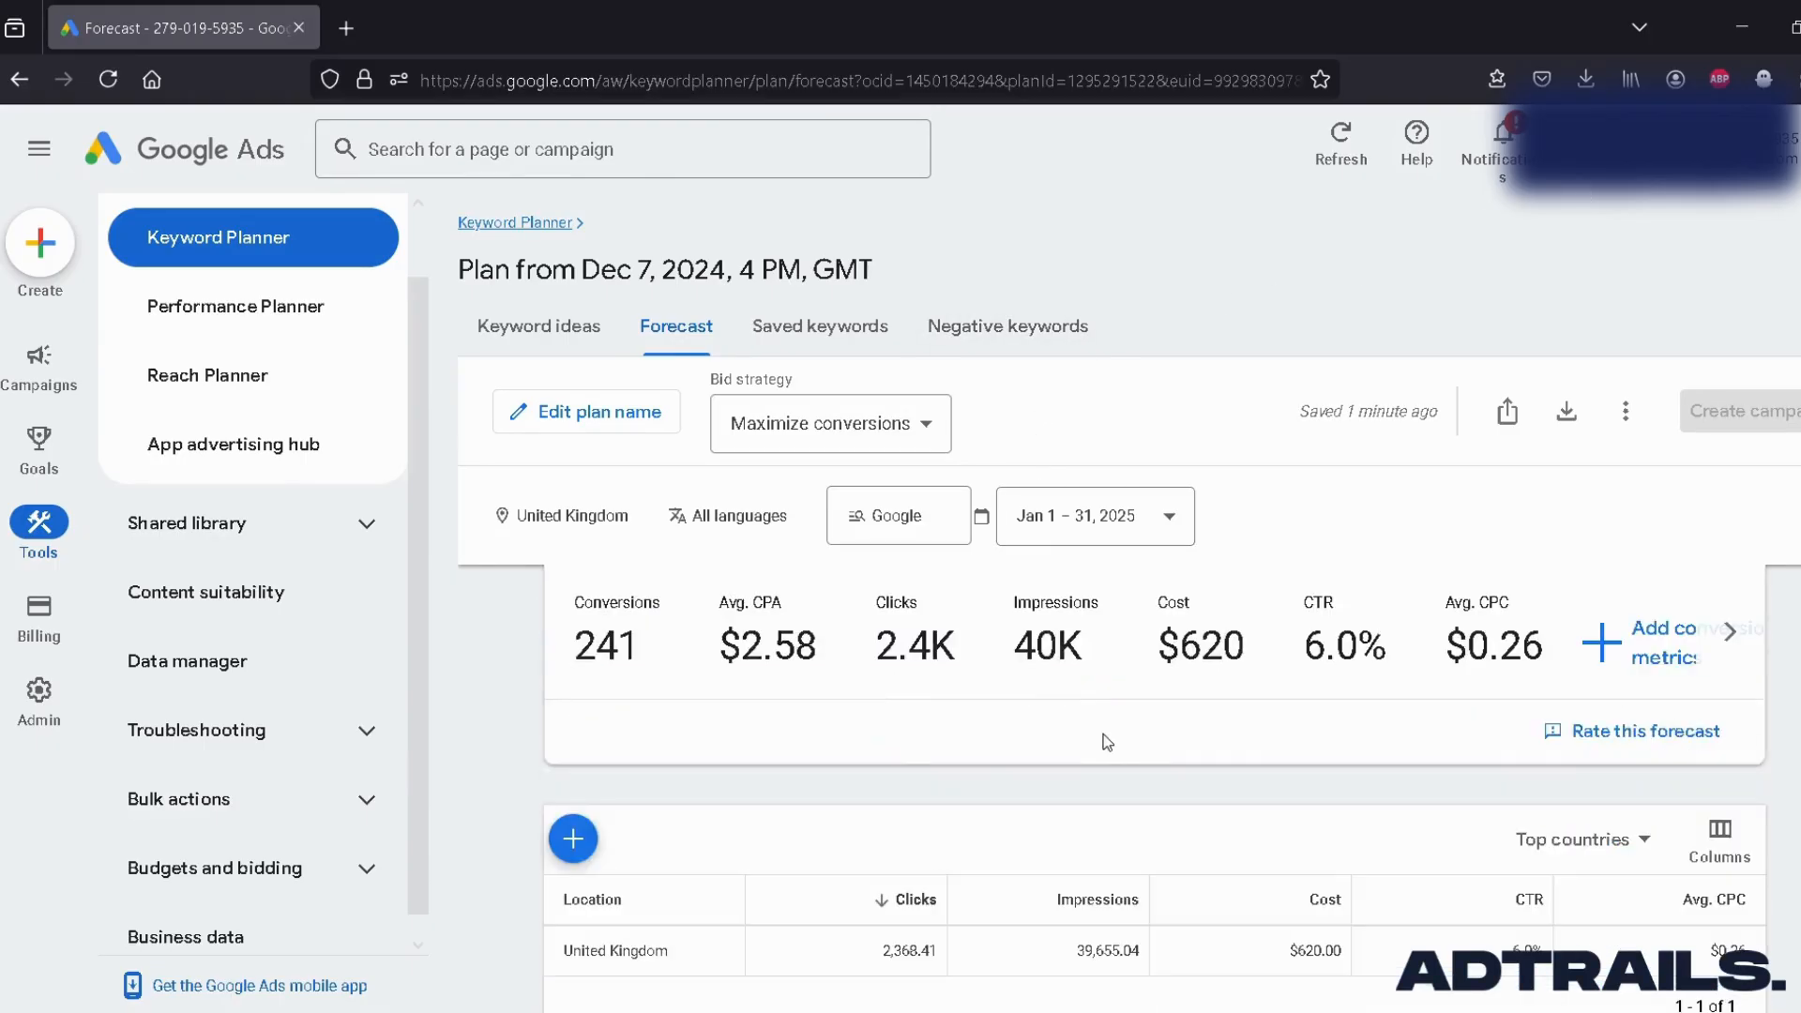
{"action": "scroll", "coordinate": [972, 674], "scroll_direction": "up", "scroll_amount": 1}
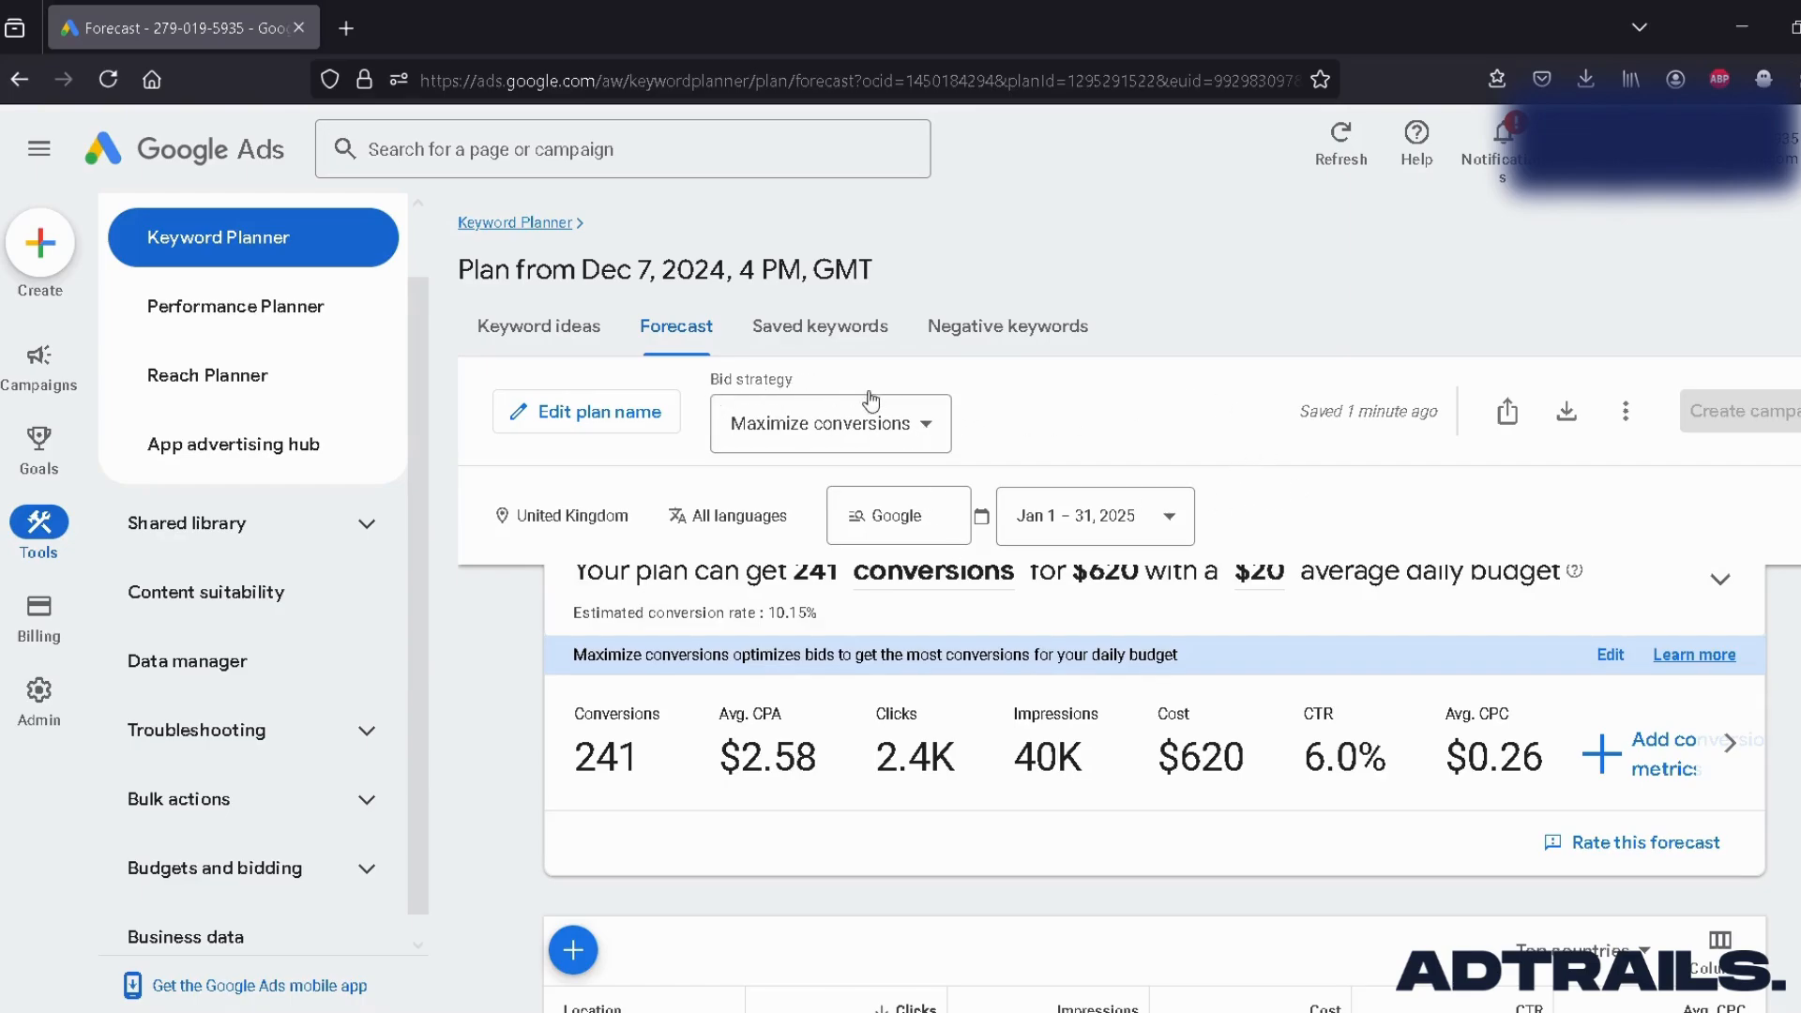
Step: Apply the Maximize conversions bid strategy to the forecast after trying Maximize clicks, and keep Google as the search network
{"action": "left_click", "coordinate": [896, 427]}
{"action": "left_click", "coordinate": [887, 519]}
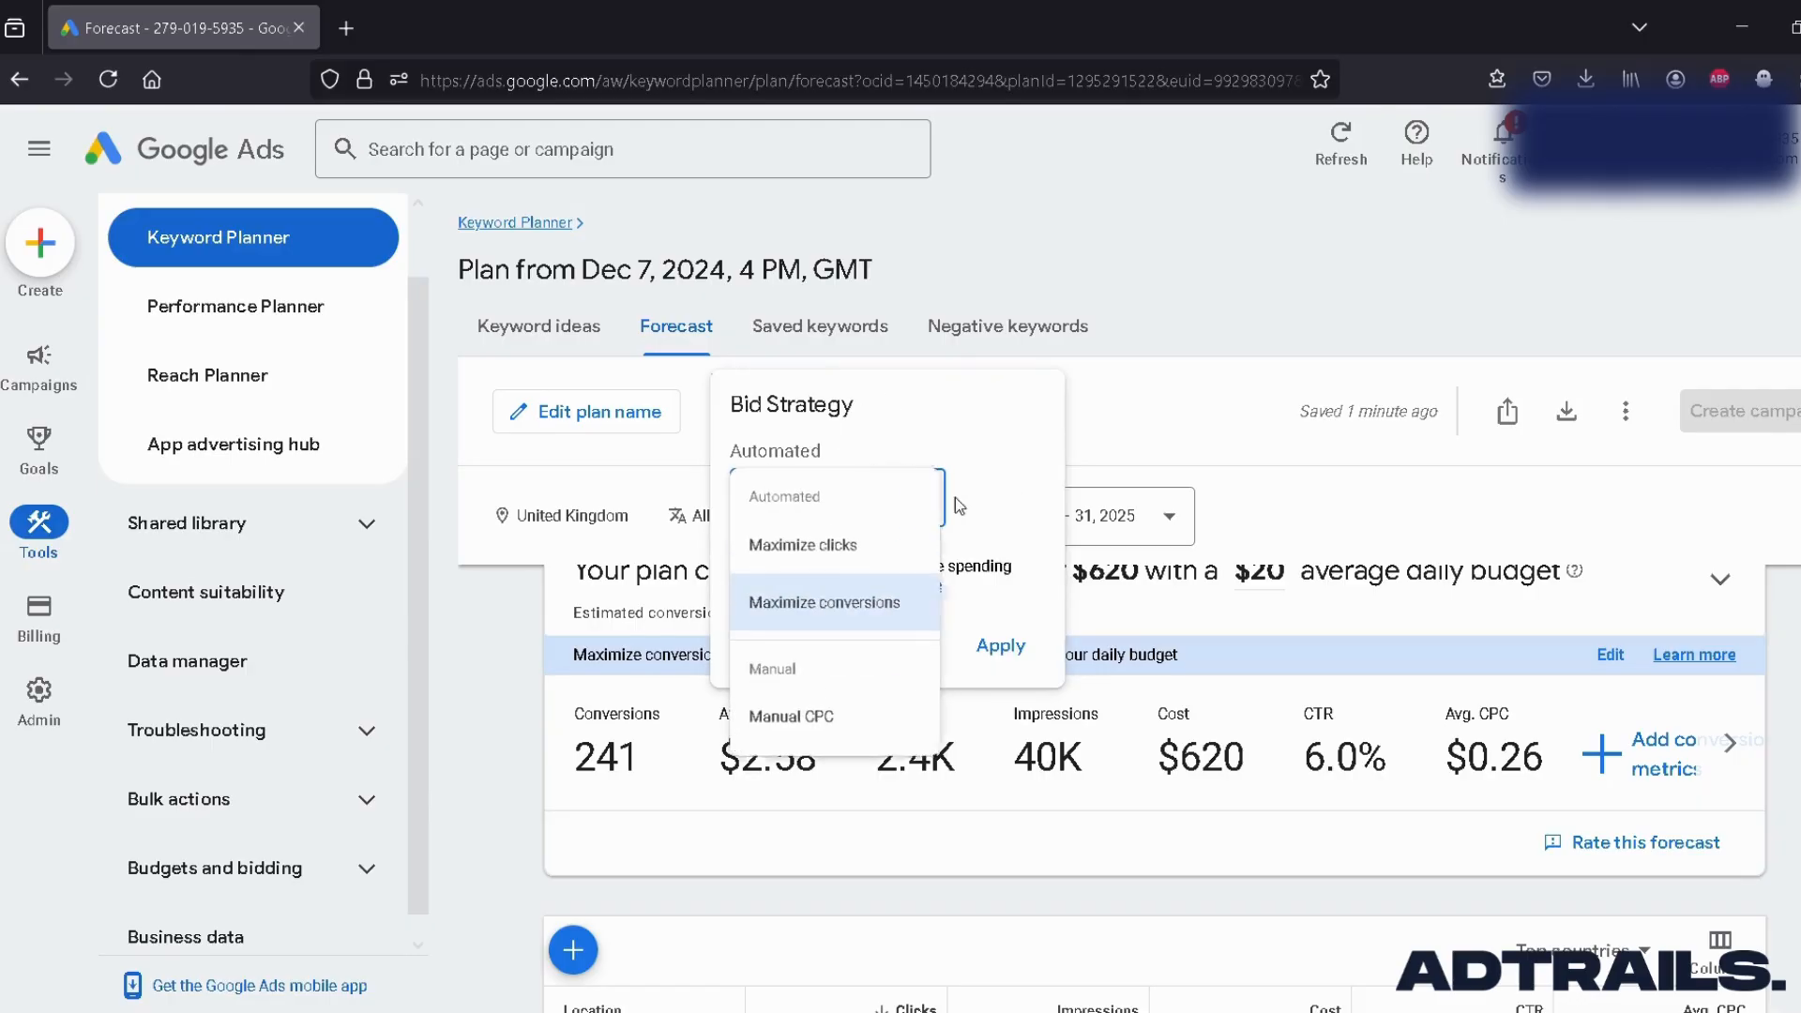
{"action": "left_click", "coordinate": [844, 551]}
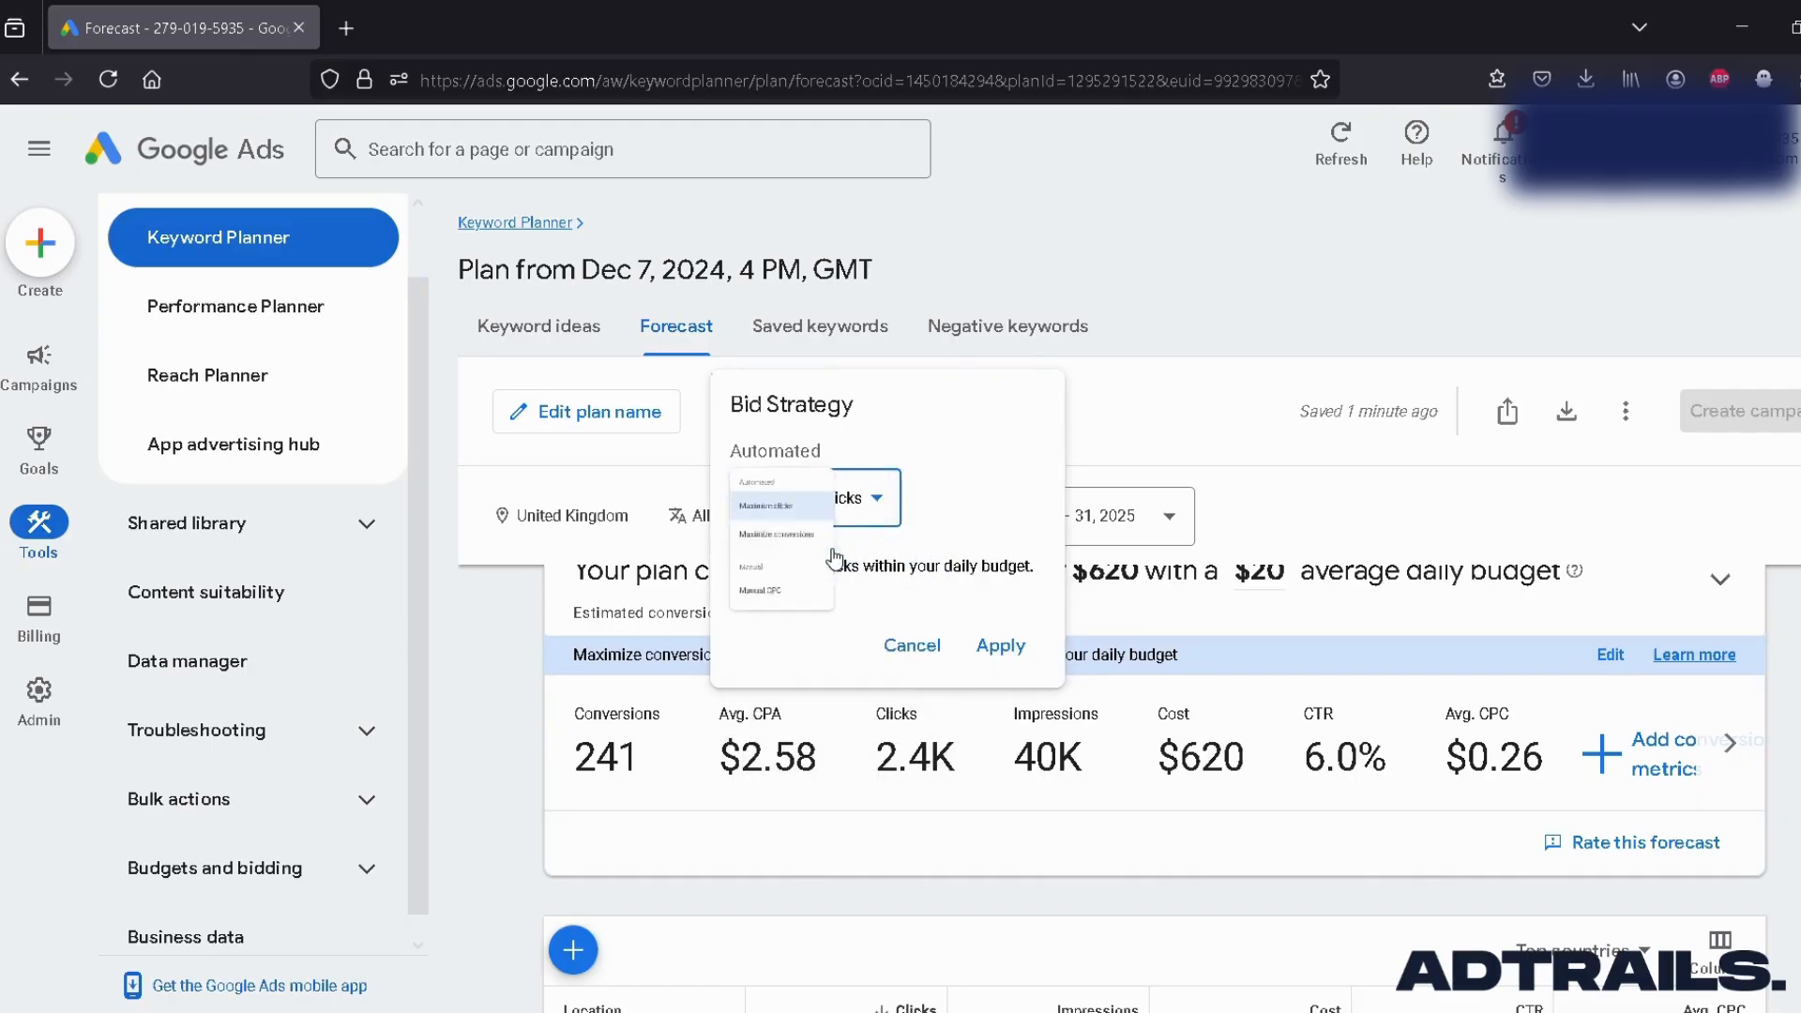
{"action": "left_click", "coordinate": [835, 515]}
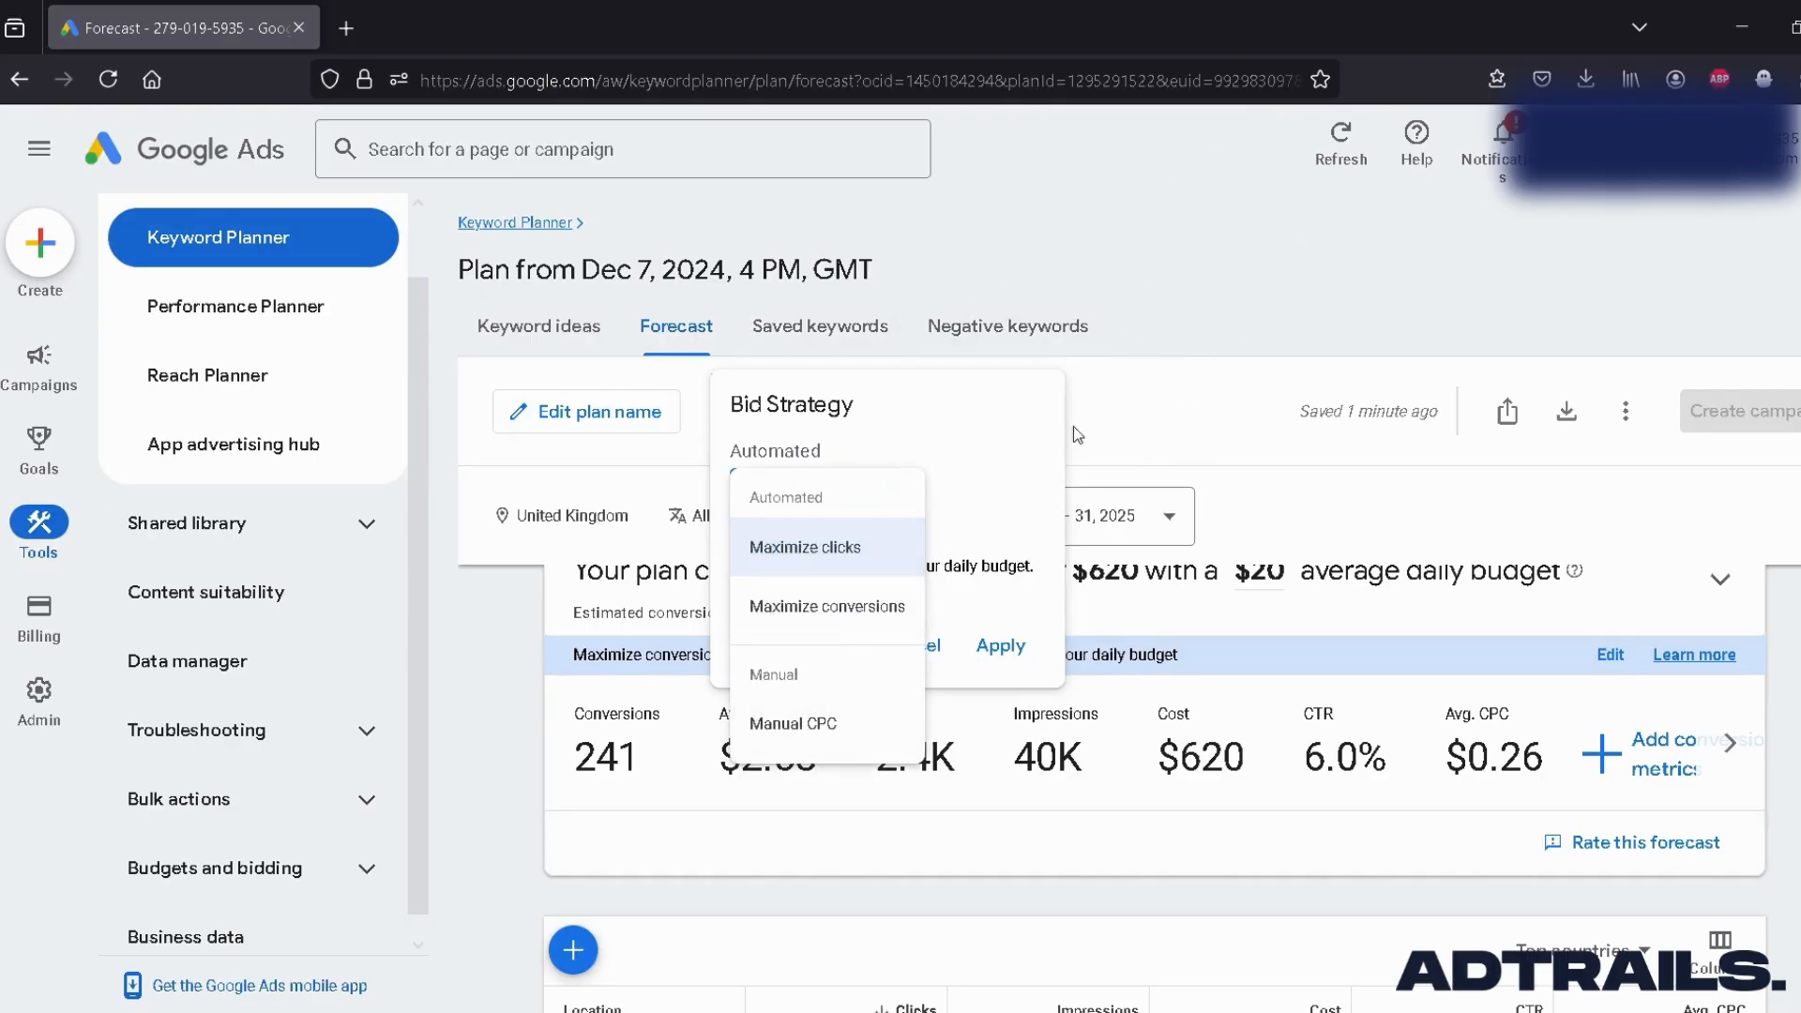
{"action": "left_click", "coordinate": [812, 616]}
{"action": "left_click", "coordinate": [1001, 642]}
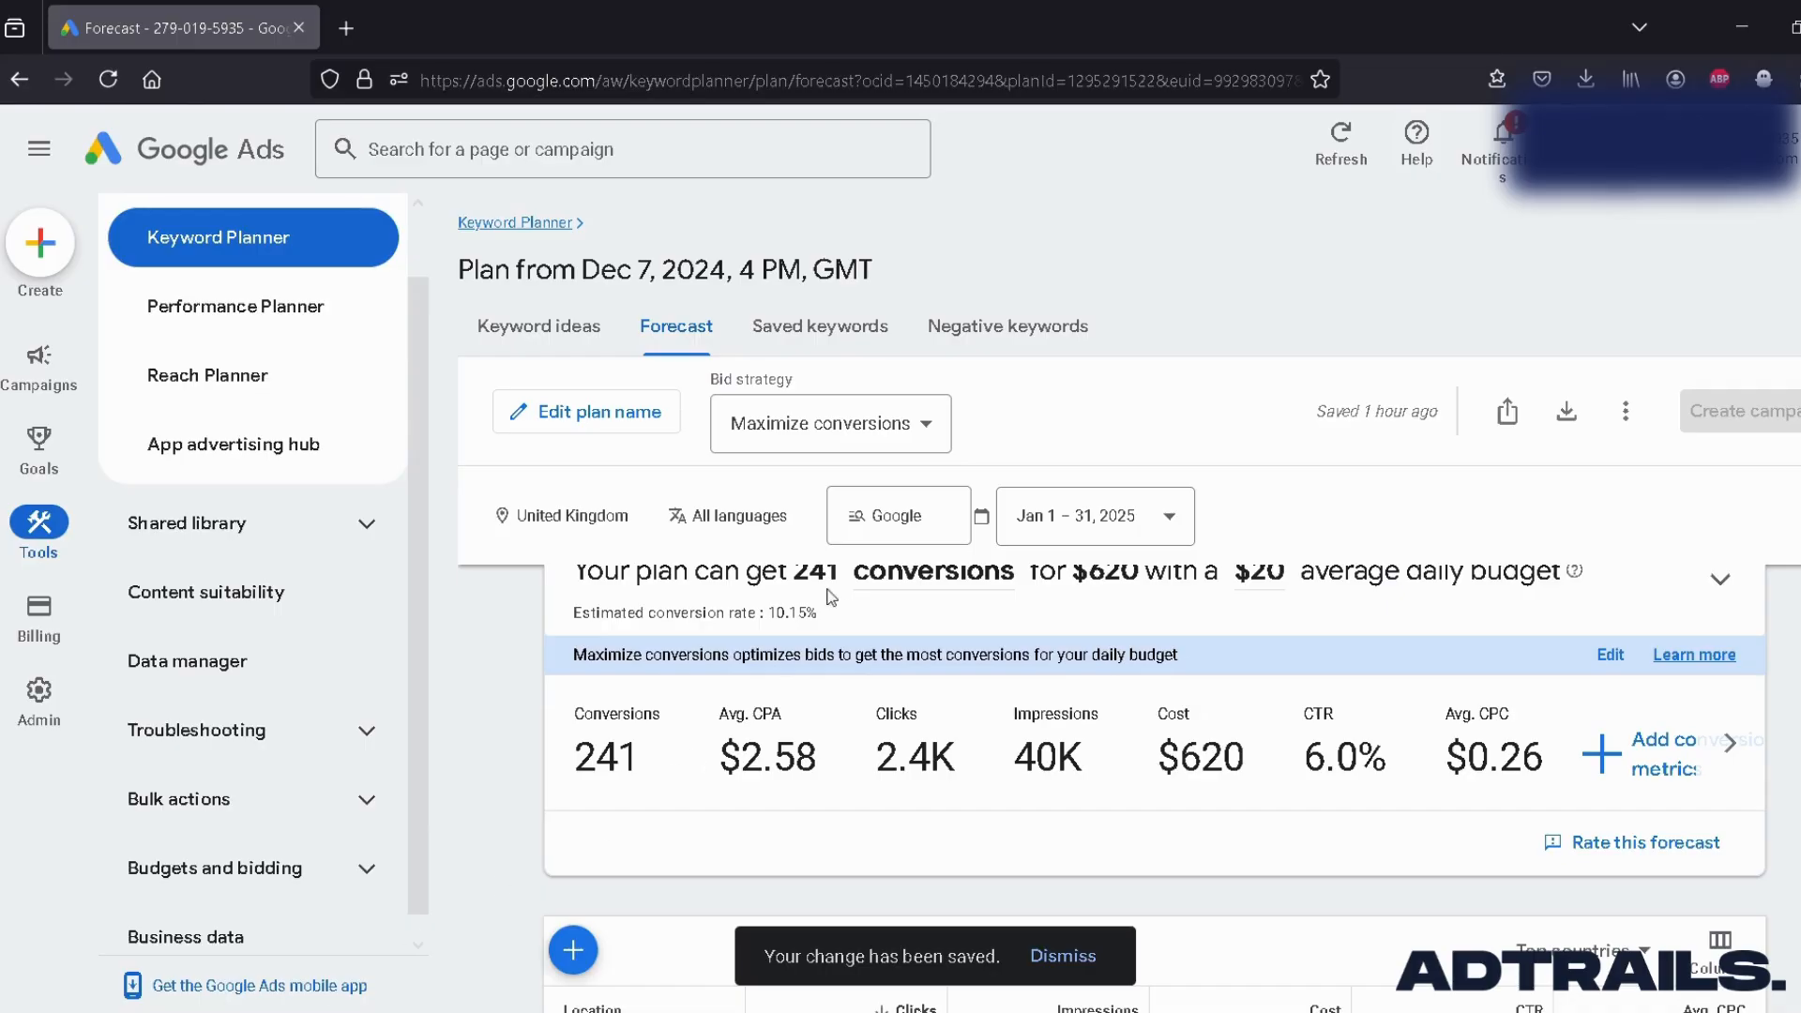
{"action": "left_click", "coordinate": [896, 518]}
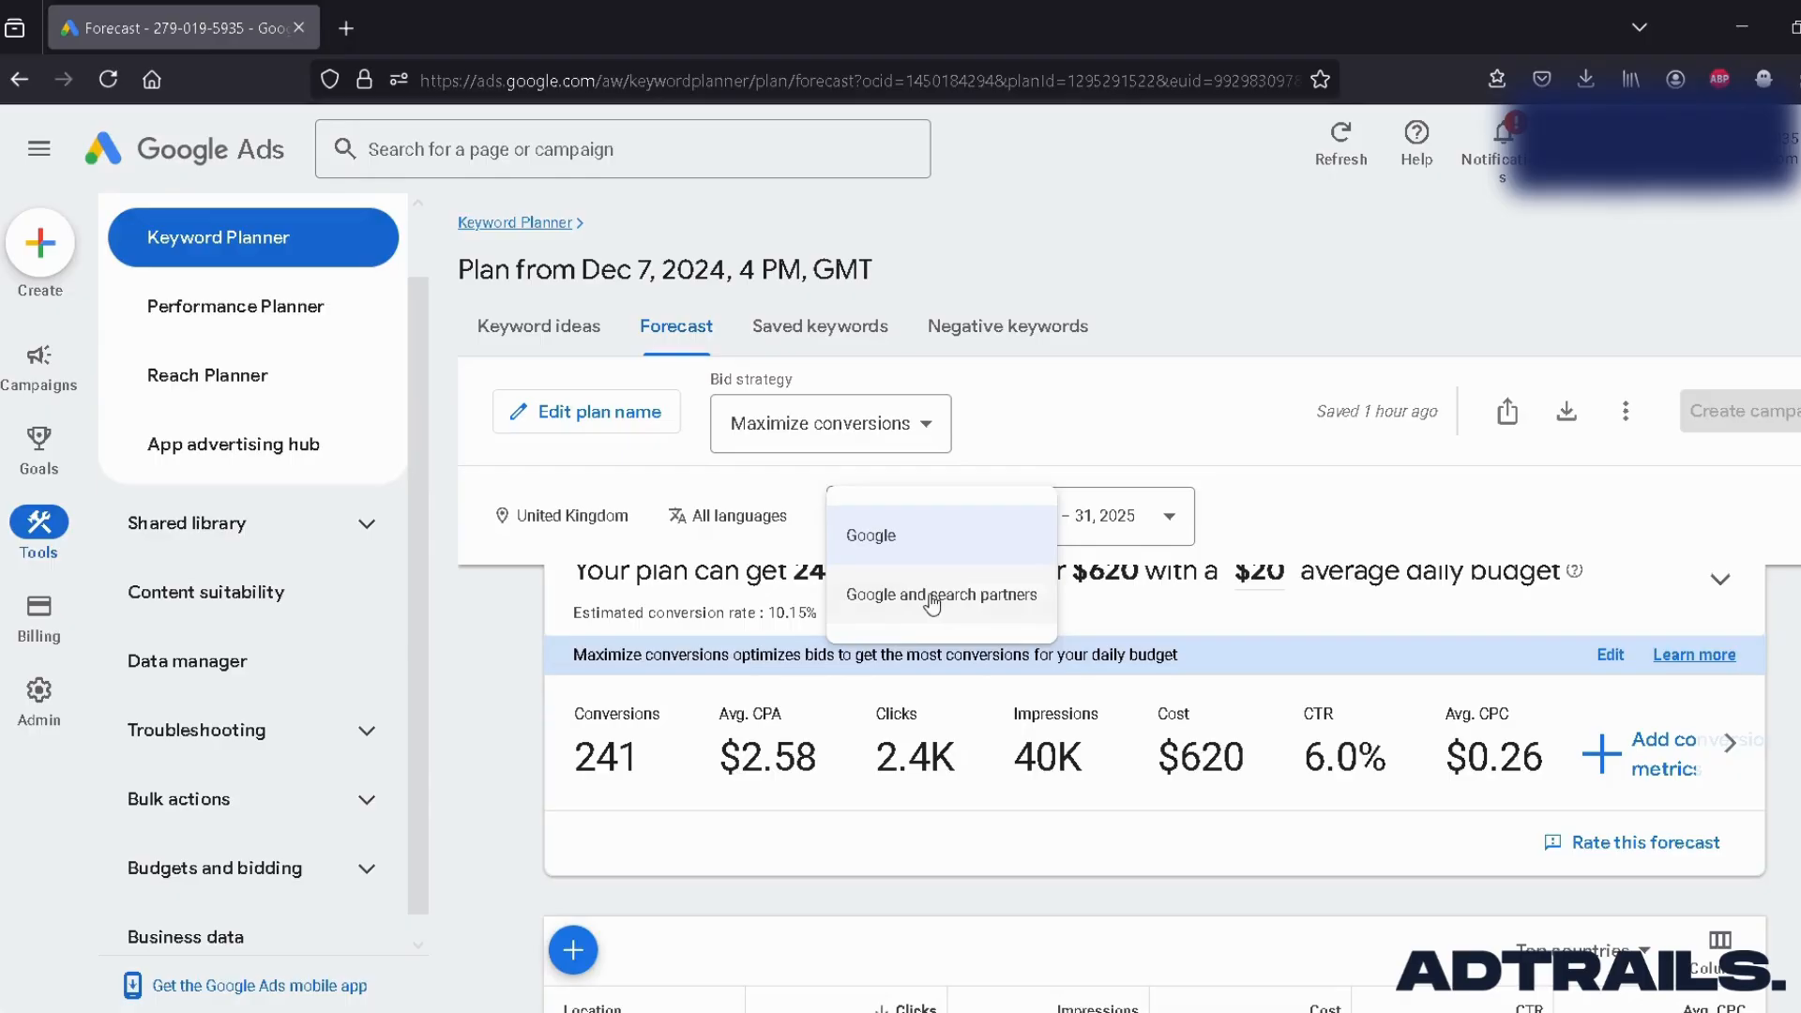
{"action": "left_click", "coordinate": [899, 557]}
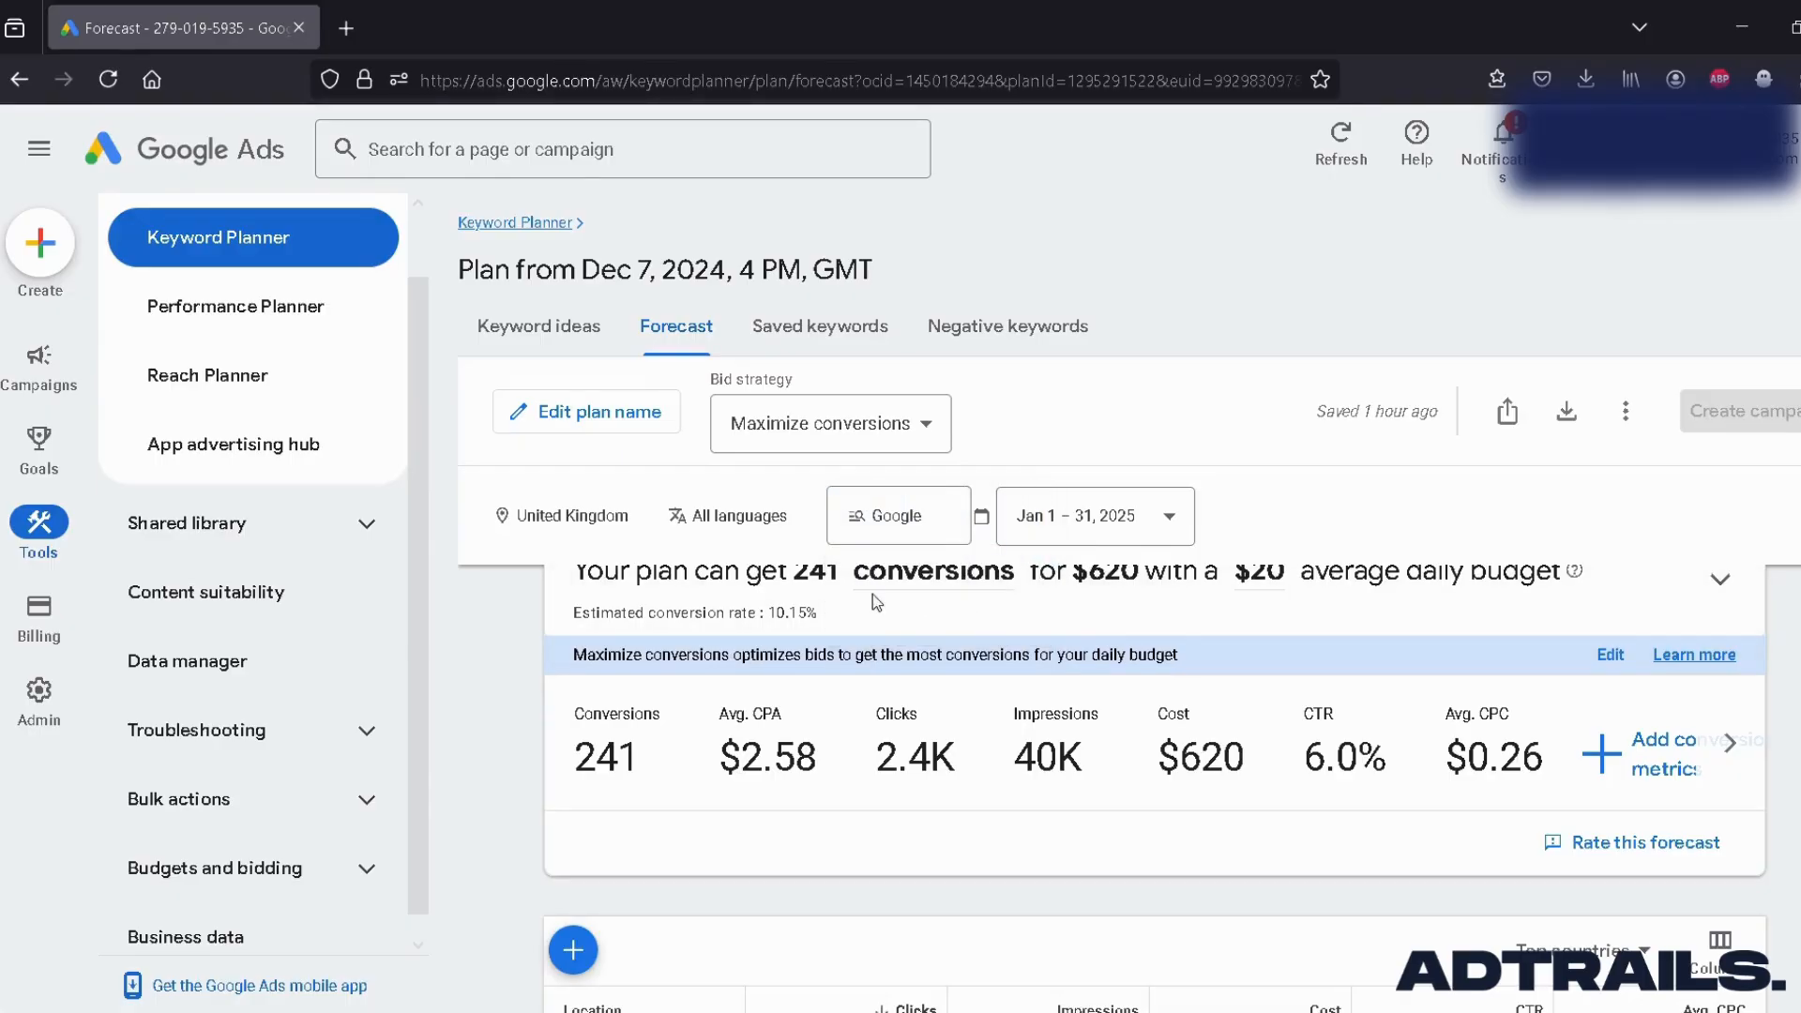
Step: Inspect the date range presets and calendar available for the forecast period
{"action": "left_click", "coordinate": [1132, 526]}
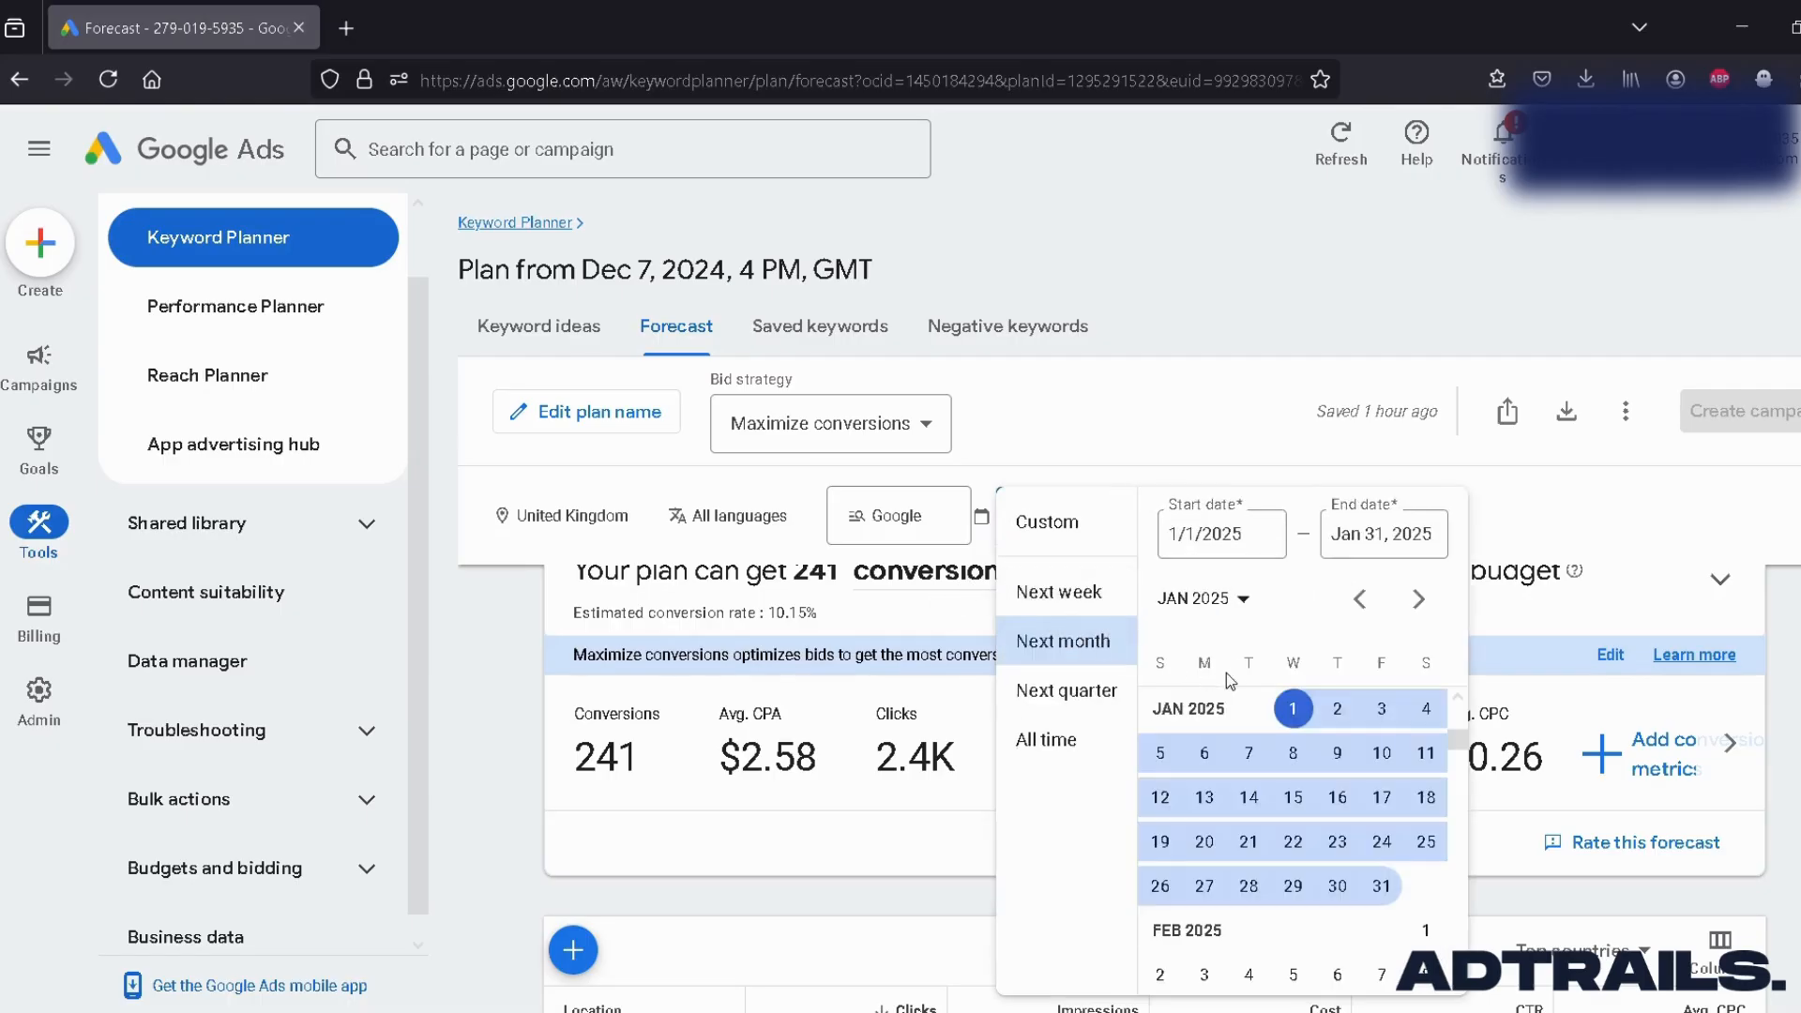
{"action": "left_click", "coordinate": [1294, 706]}
{"action": "left_click", "coordinate": [1036, 409]}
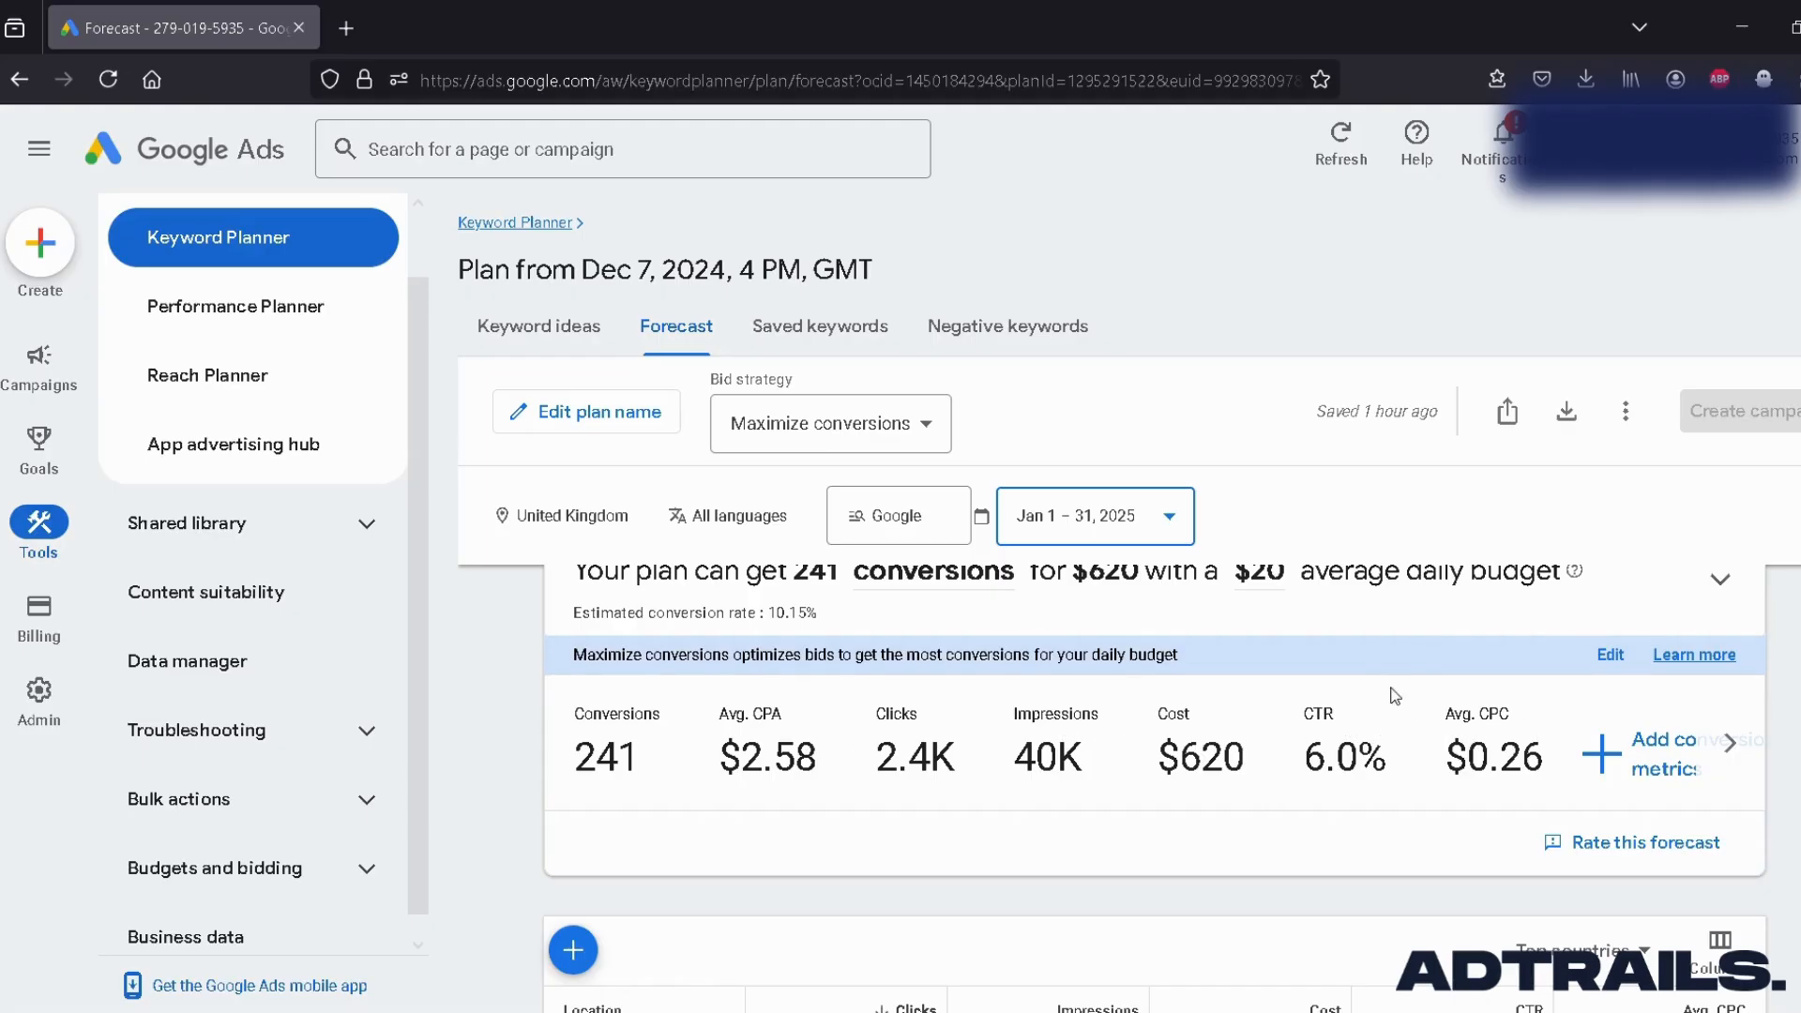
{"action": "left_click", "coordinate": [1616, 762]}
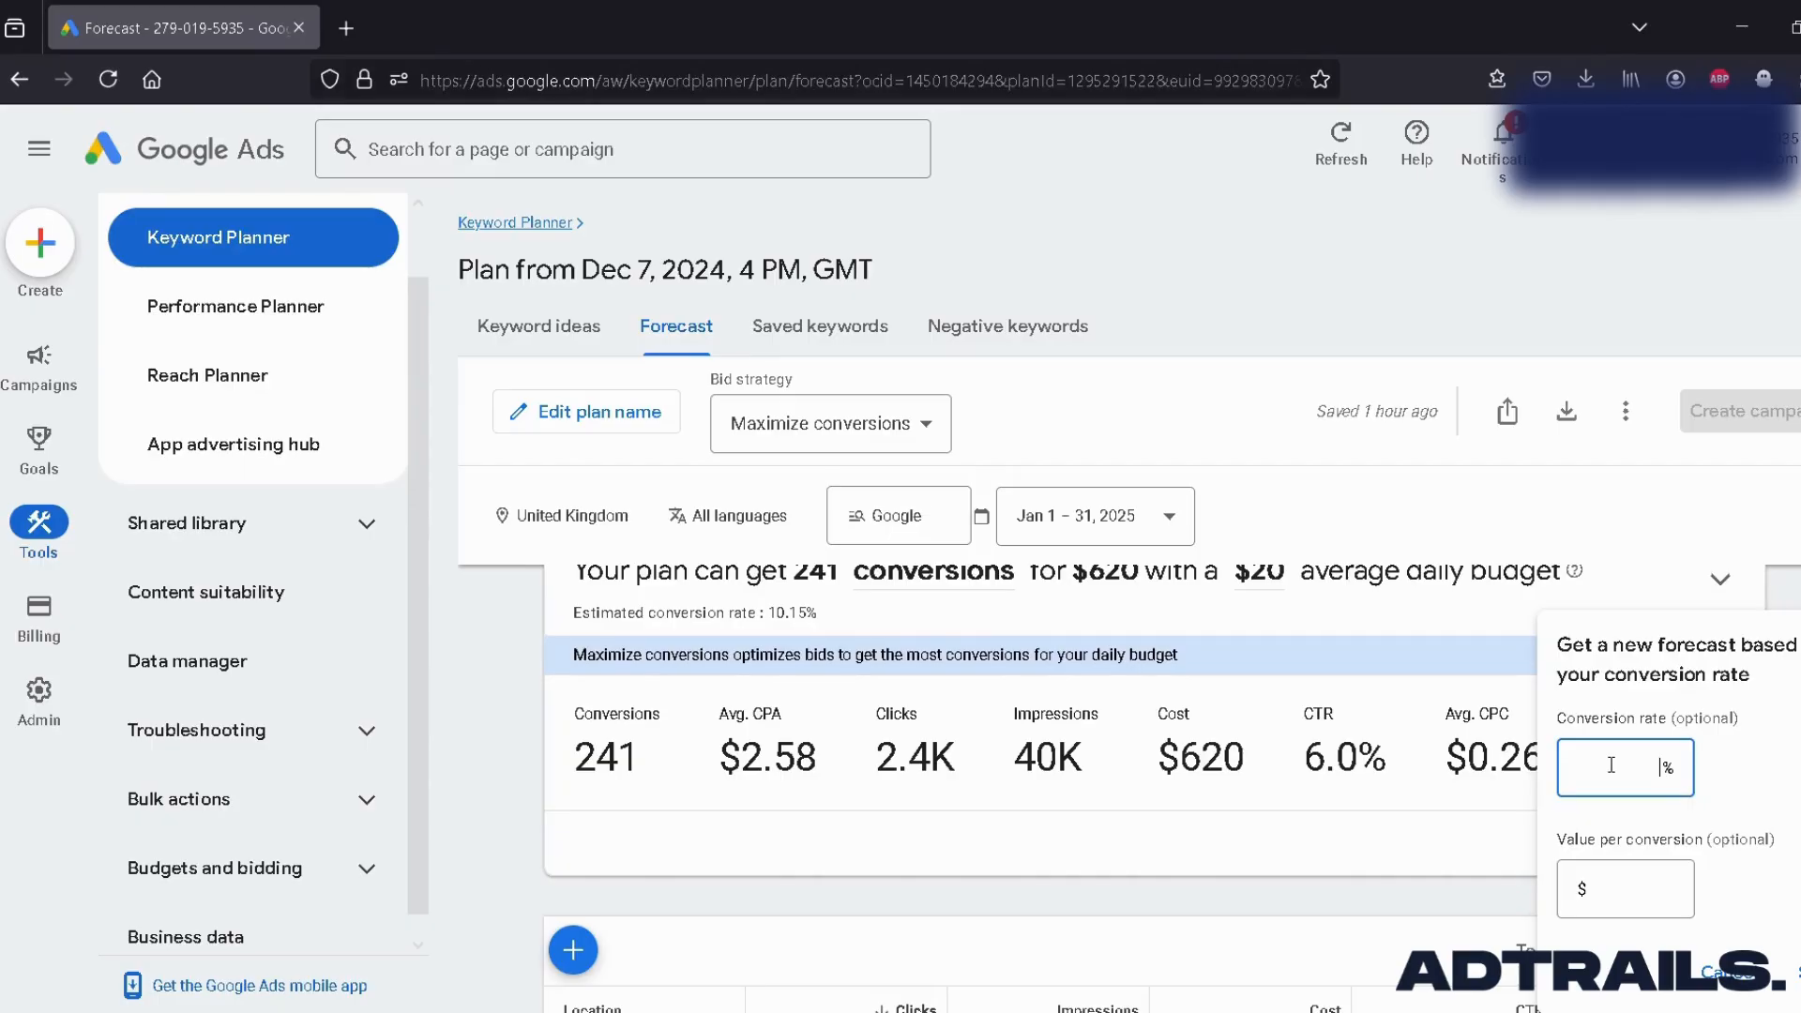
{"action": "type", "text": "5"}
{"action": "left_click", "coordinate": [1611, 878]}
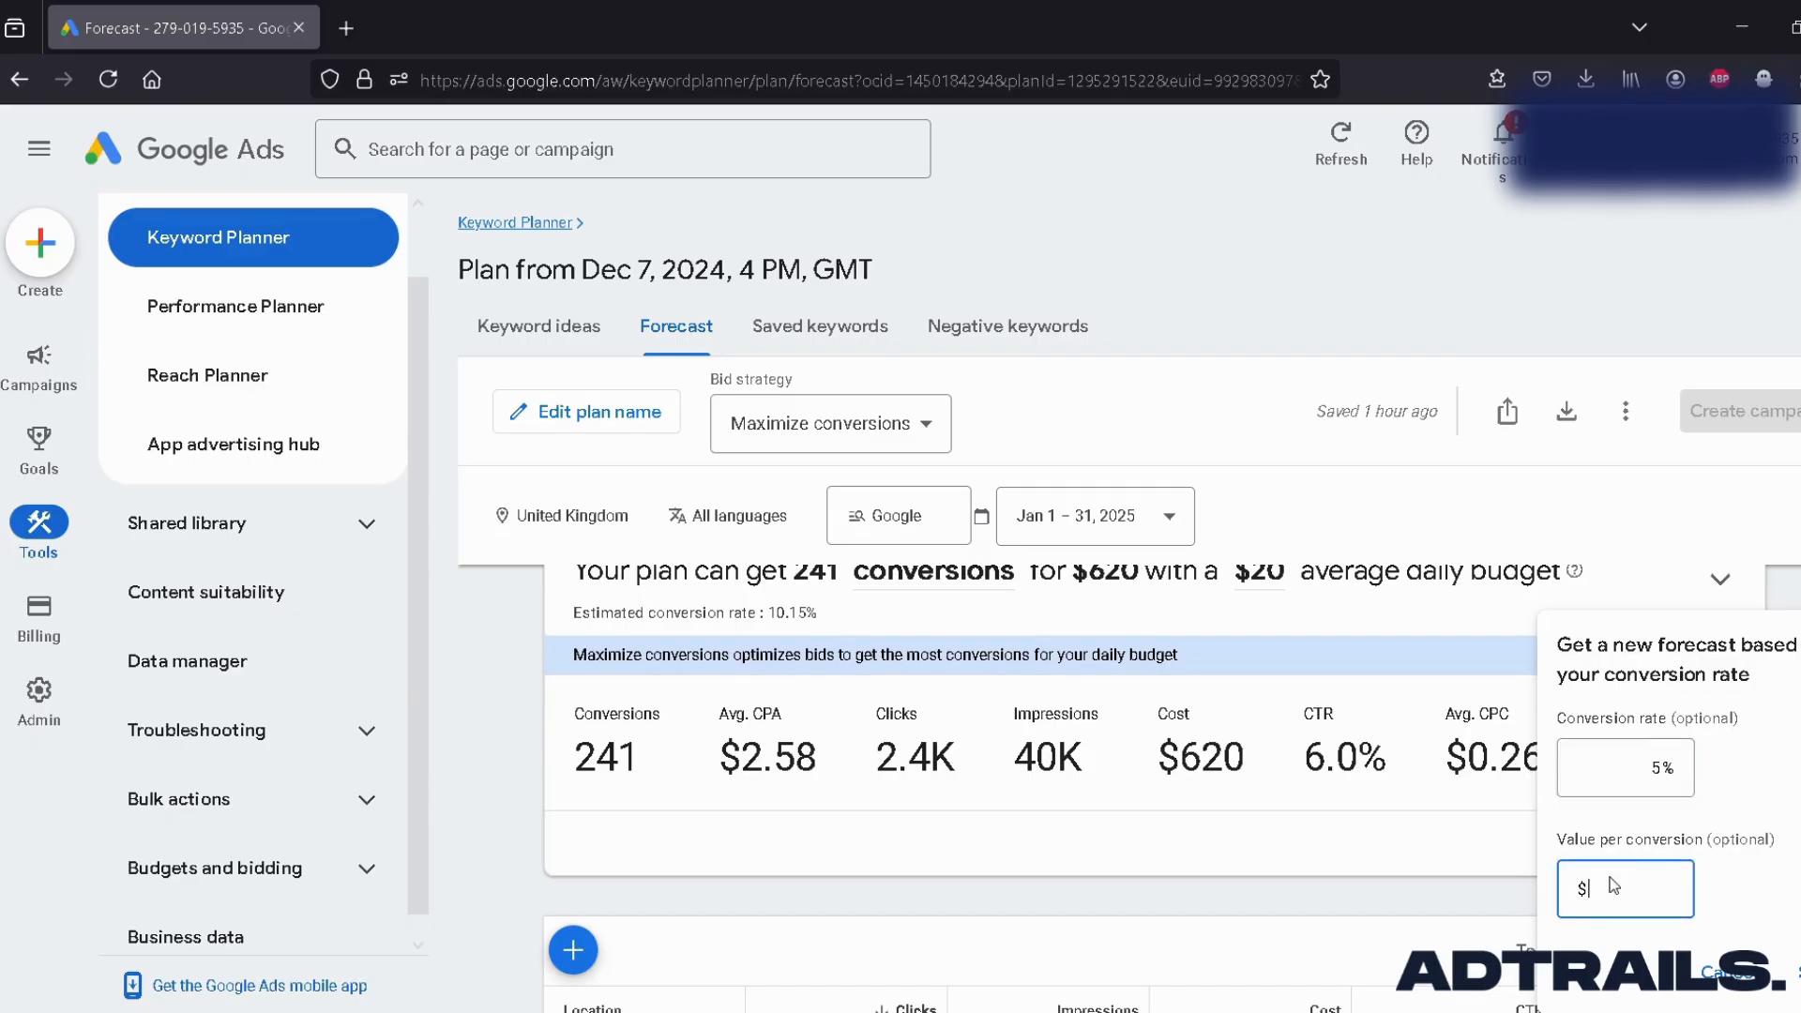
{"action": "type", "text": "35"}
{"action": "key", "text": "BackSpace"}
{"action": "key", "text": "BackSpace"}
{"action": "type", "text": "100.00"}
{"action": "left_click_drag", "start_coordinate": [1661, 887], "coordinate": [1582, 887]}
{"action": "type", "text": "19.99"}
{"action": "left_click", "coordinate": [1717, 972]}
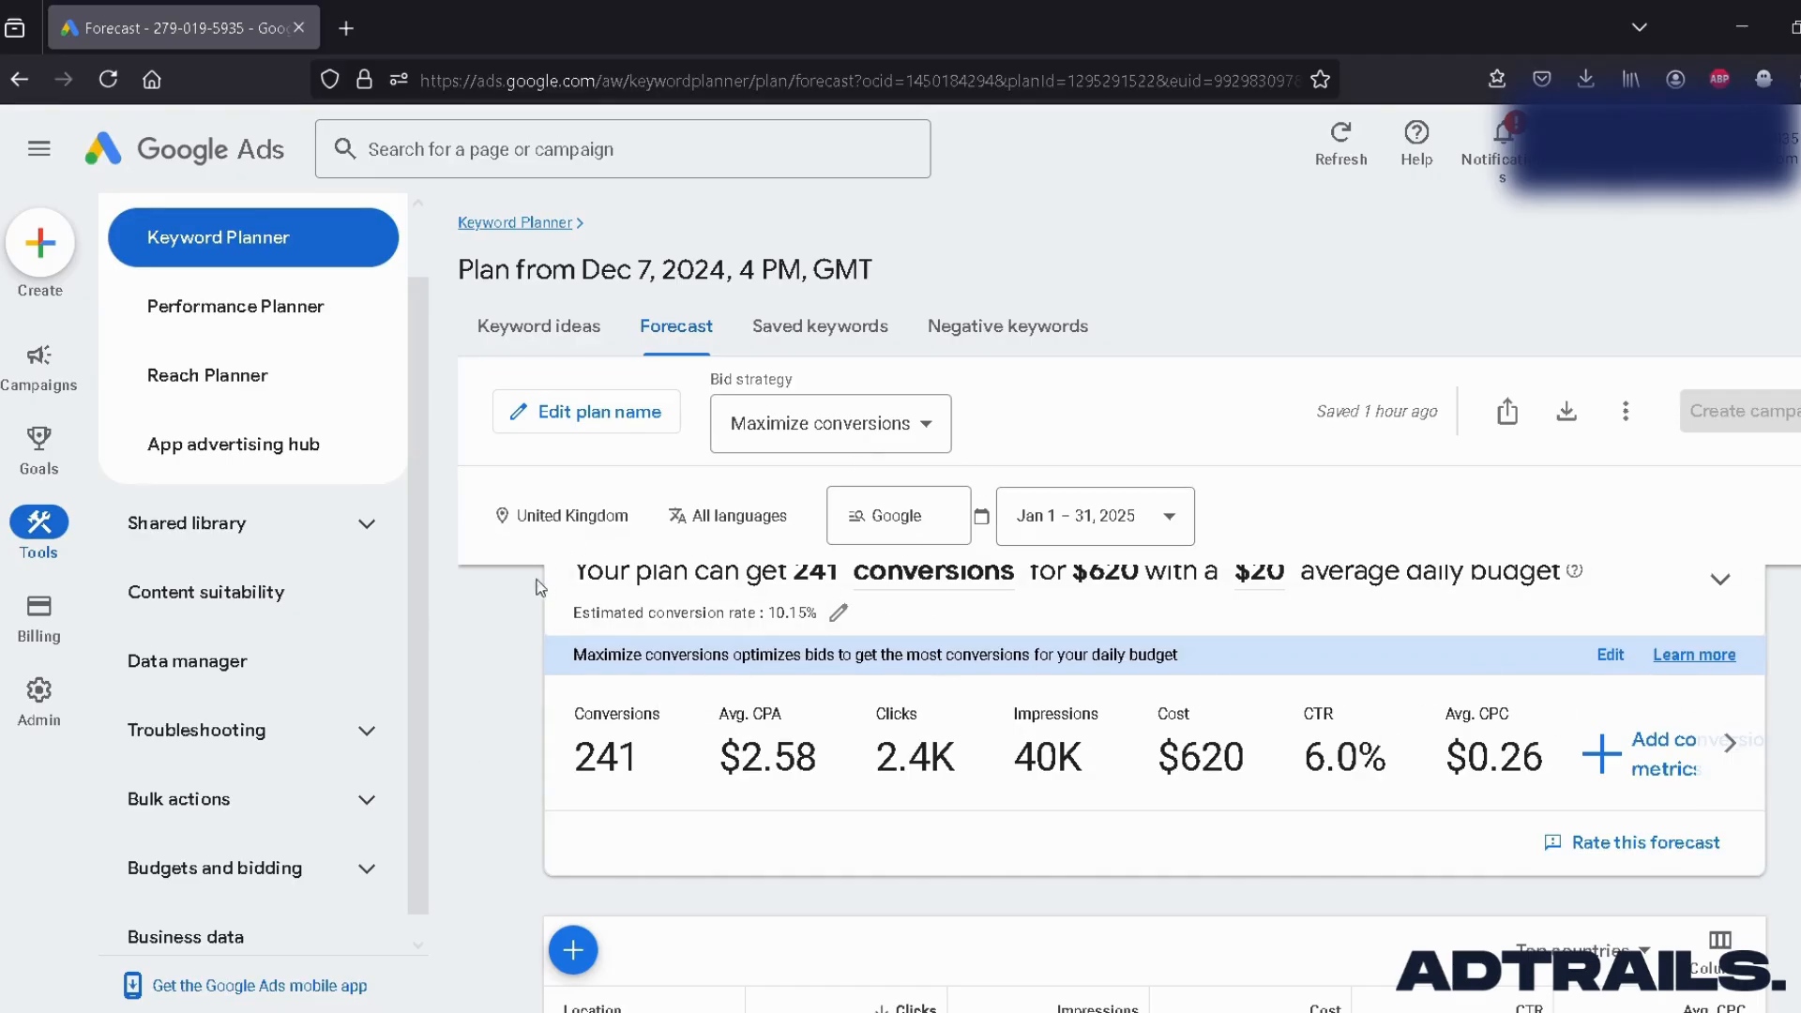
Step: Examine the forecast's clicks, CTR and other summary metrics for the Maximize conversions plan
{"action": "scroll", "coordinate": [1123, 724], "scroll_direction": "down", "scroll_amount": 4}
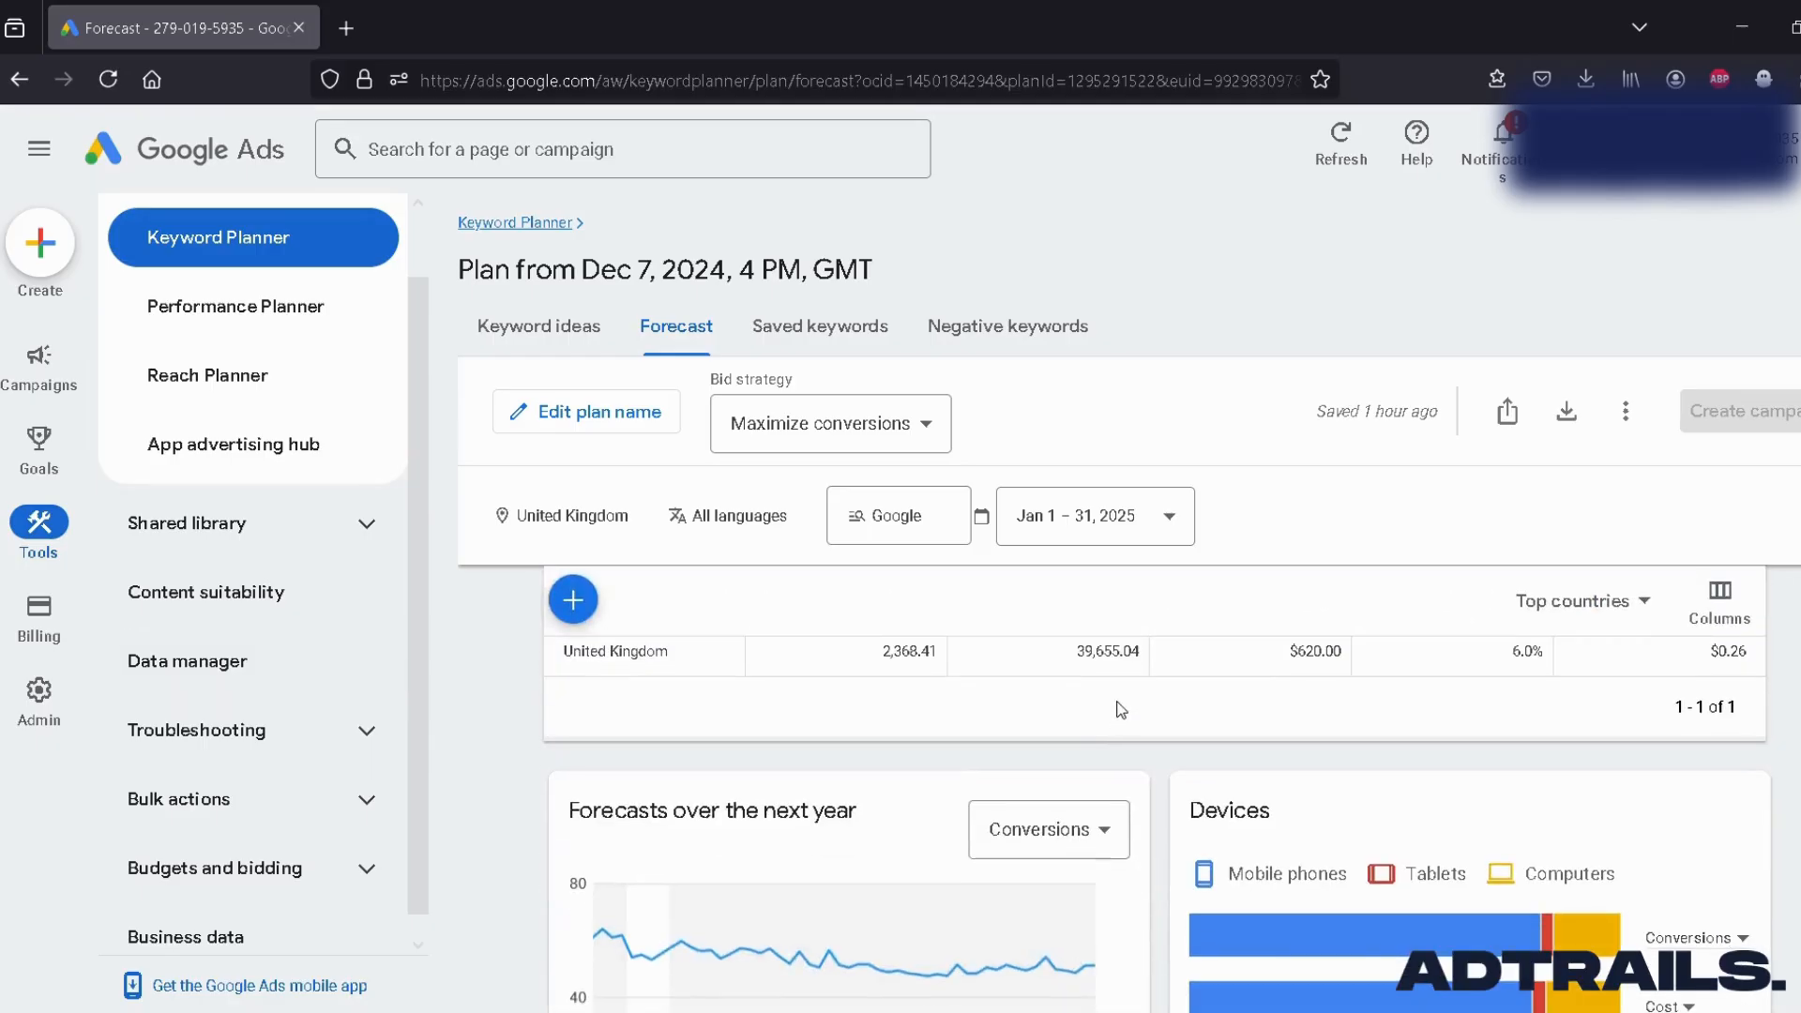
{"action": "scroll", "coordinate": [1122, 711], "scroll_direction": "up", "scroll_amount": 3}
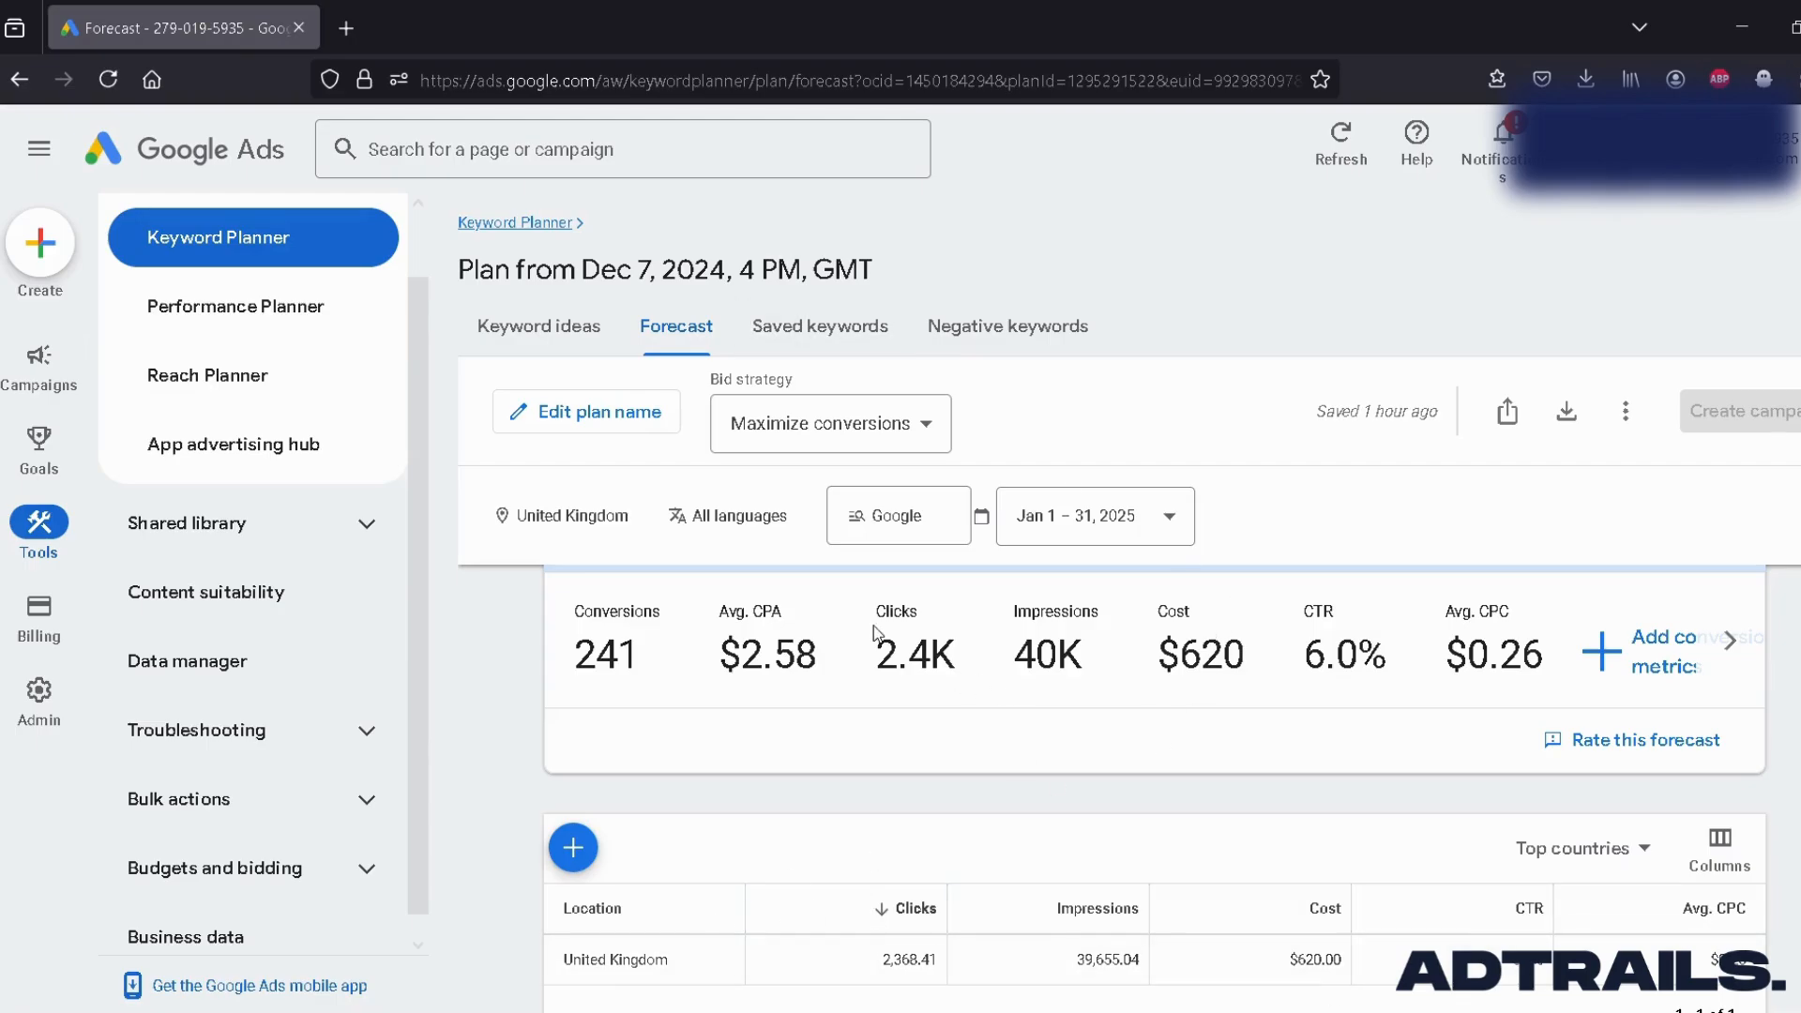
{"action": "left_click_drag", "start_coordinate": [876, 658], "coordinate": [908, 661]}
{"action": "left_click_drag", "start_coordinate": [1303, 611], "coordinate": [1314, 613]}
{"action": "left_click", "coordinate": [591, 620]}
{"action": "left_click_drag", "start_coordinate": [591, 619], "coordinate": [1552, 675]}
{"action": "left_click_drag", "start_coordinate": [1387, 656], "coordinate": [1361, 657]}
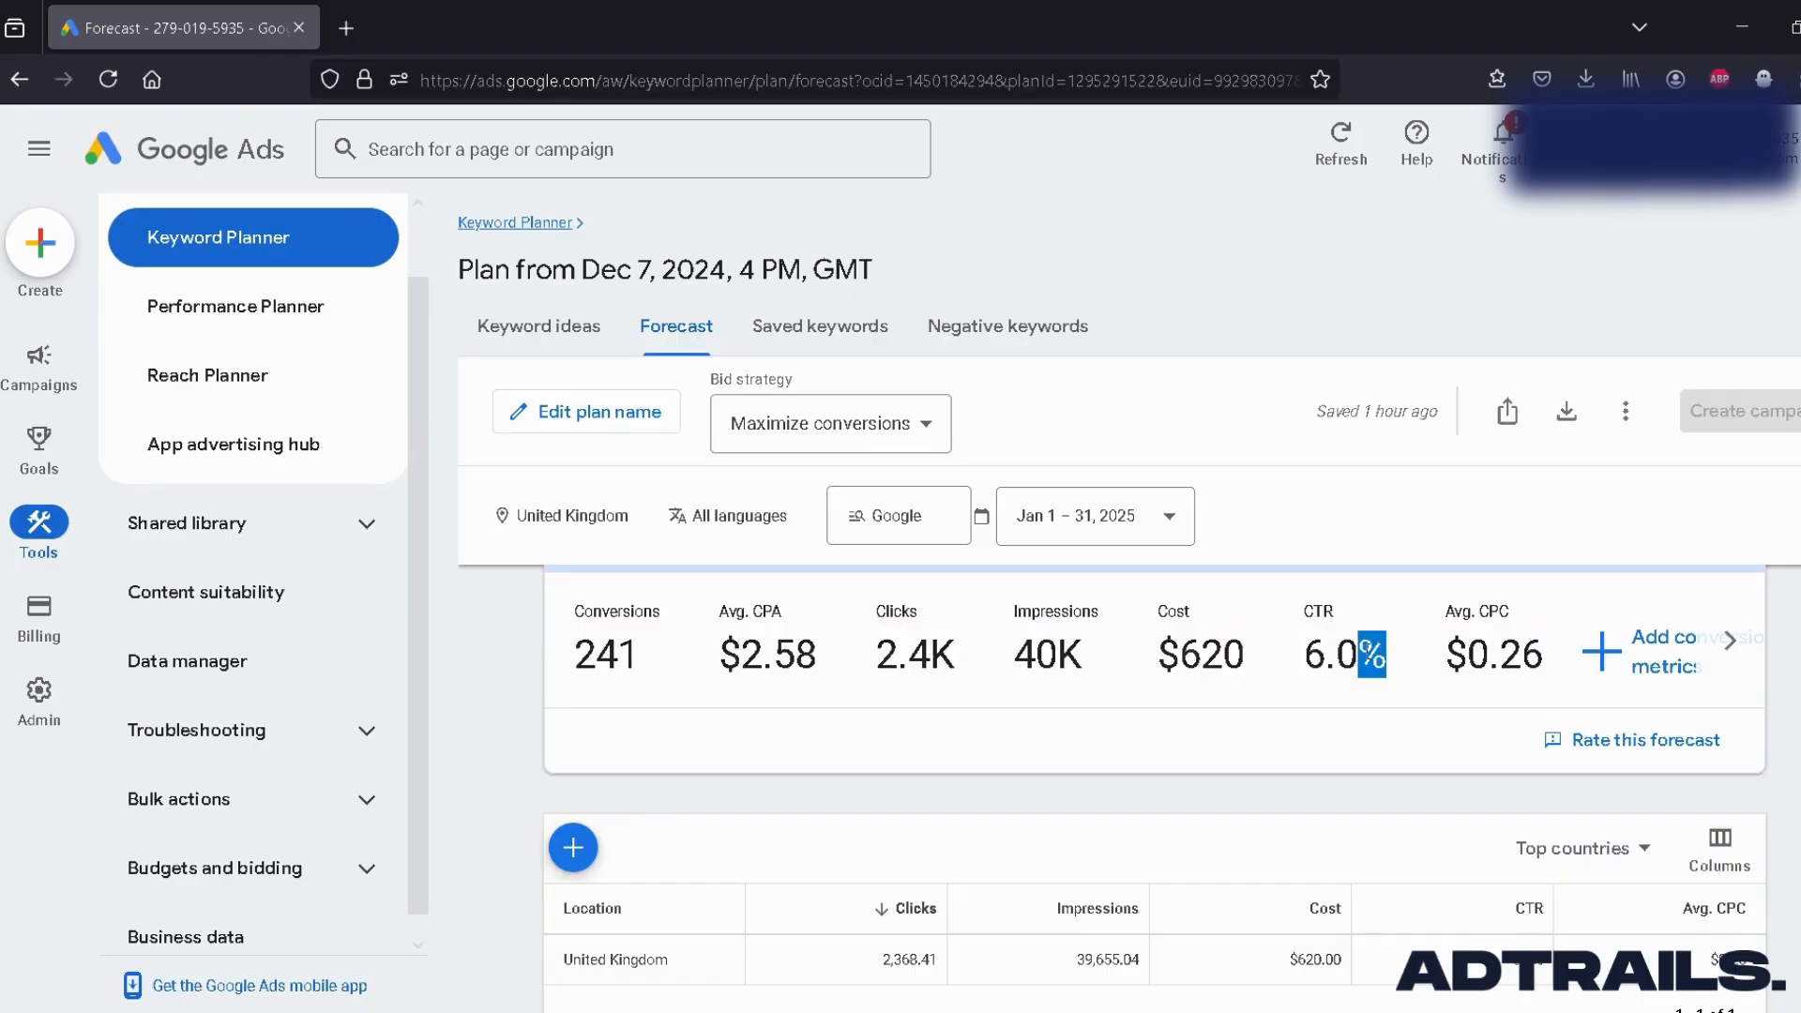
{"action": "left_click", "coordinate": [813, 670]}
Step: Examine the United Kingdom row of the location table along with the next-year forecast and device charts
{"action": "scroll", "coordinate": [946, 786], "scroll_direction": "down", "scroll_amount": 2}
{"action": "scroll", "coordinate": [946, 786], "scroll_direction": "down", "scroll_amount": 1}
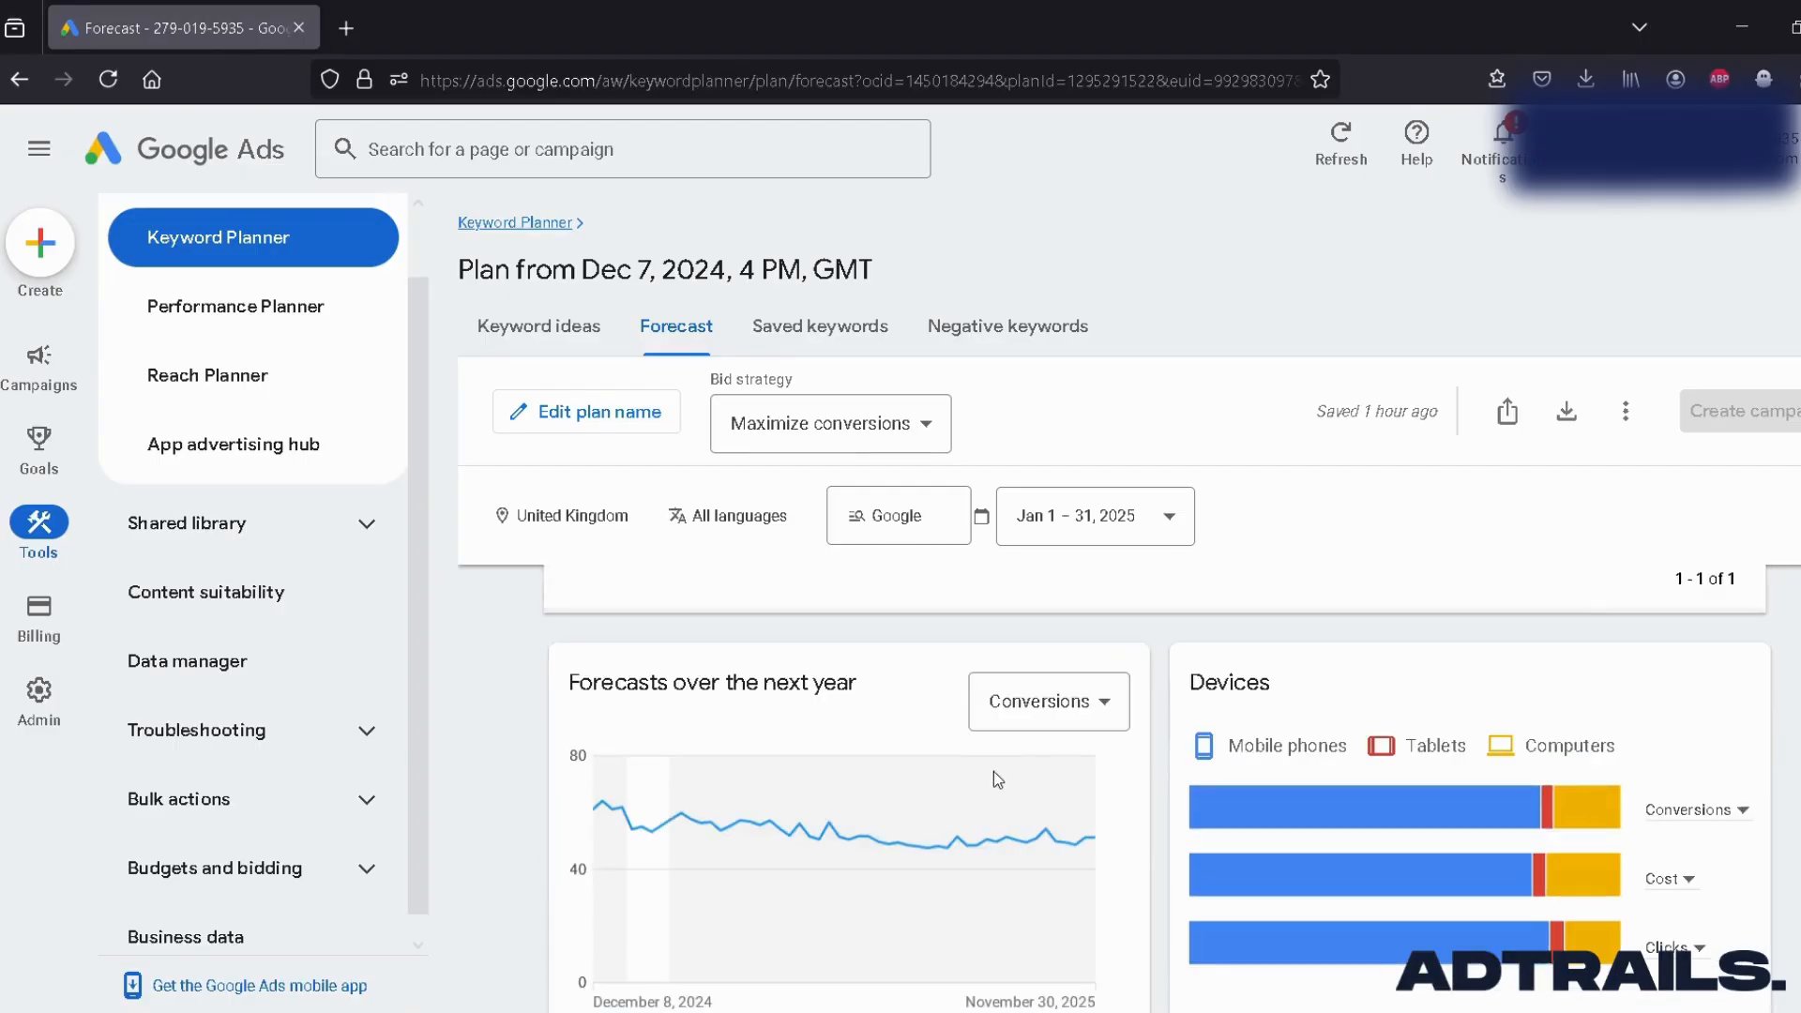
{"action": "scroll", "coordinate": [993, 771], "scroll_direction": "up", "scroll_amount": 1}
{"action": "scroll", "coordinate": [1069, 750], "scroll_direction": "down", "scroll_amount": 1}
{"action": "scroll", "coordinate": [1050, 752], "scroll_direction": "up", "scroll_amount": 2}
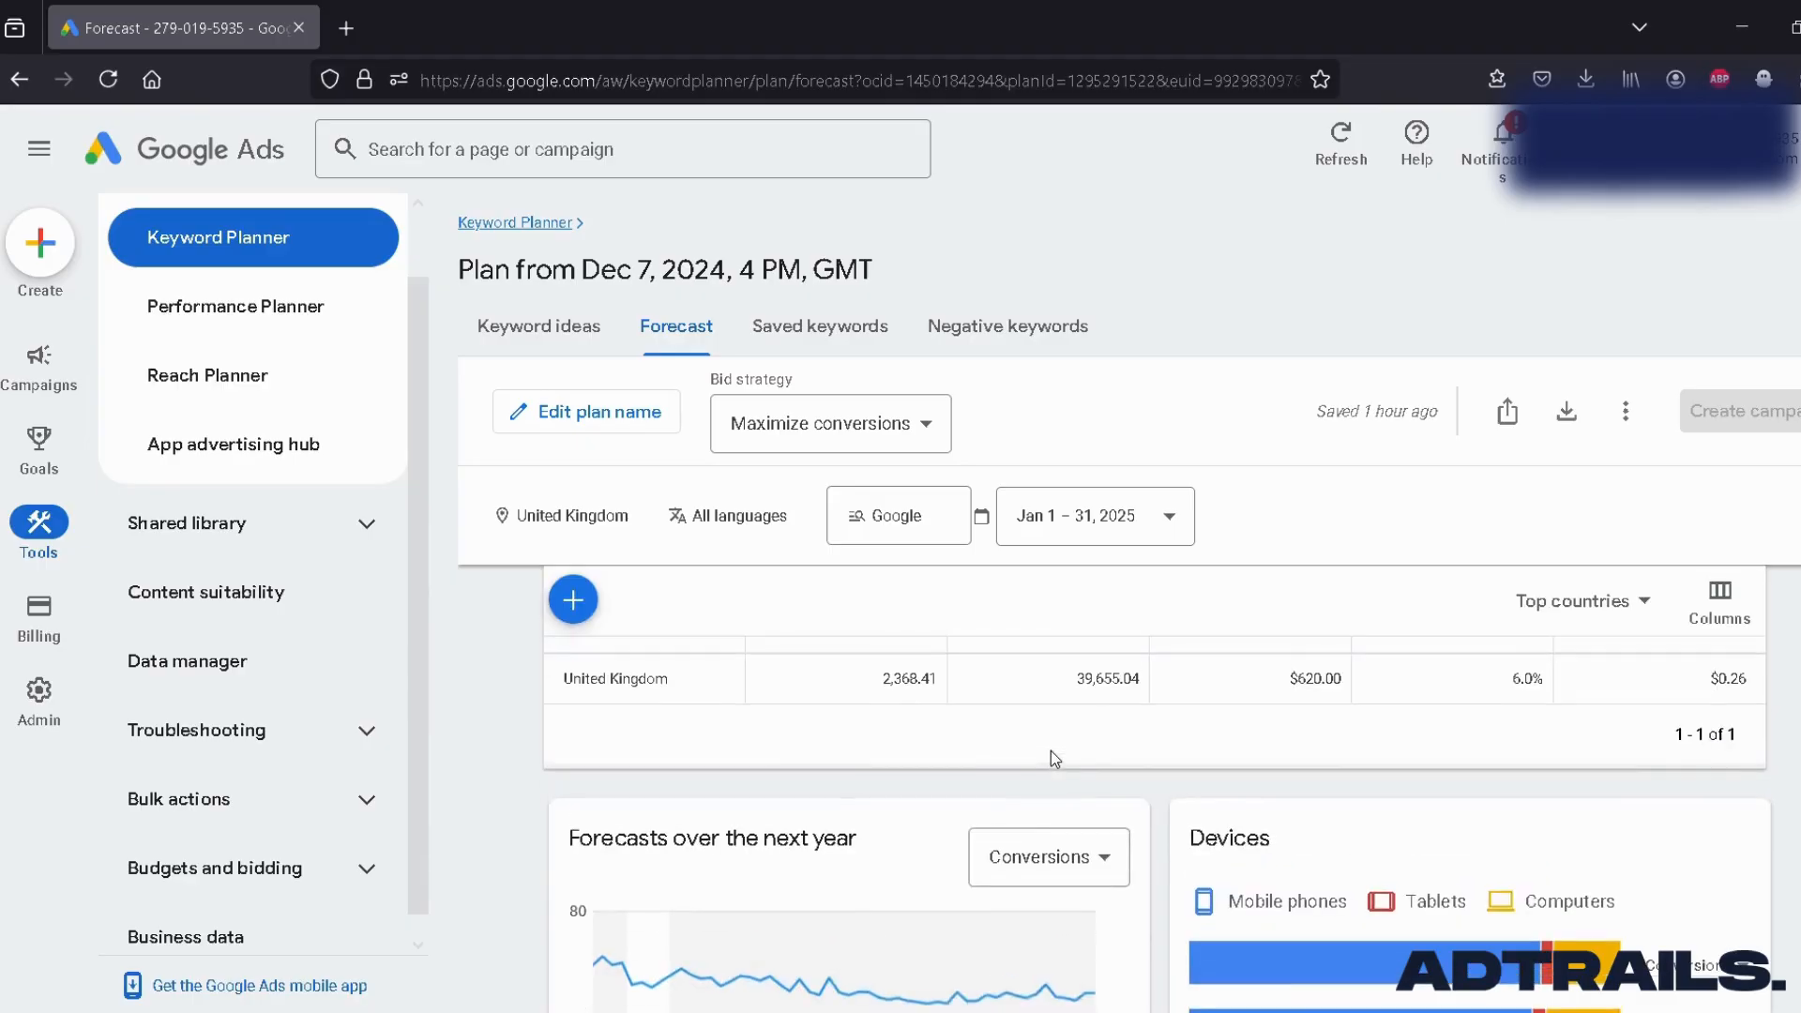
{"action": "left_click_drag", "start_coordinate": [833, 767], "coordinate": [1668, 756]}
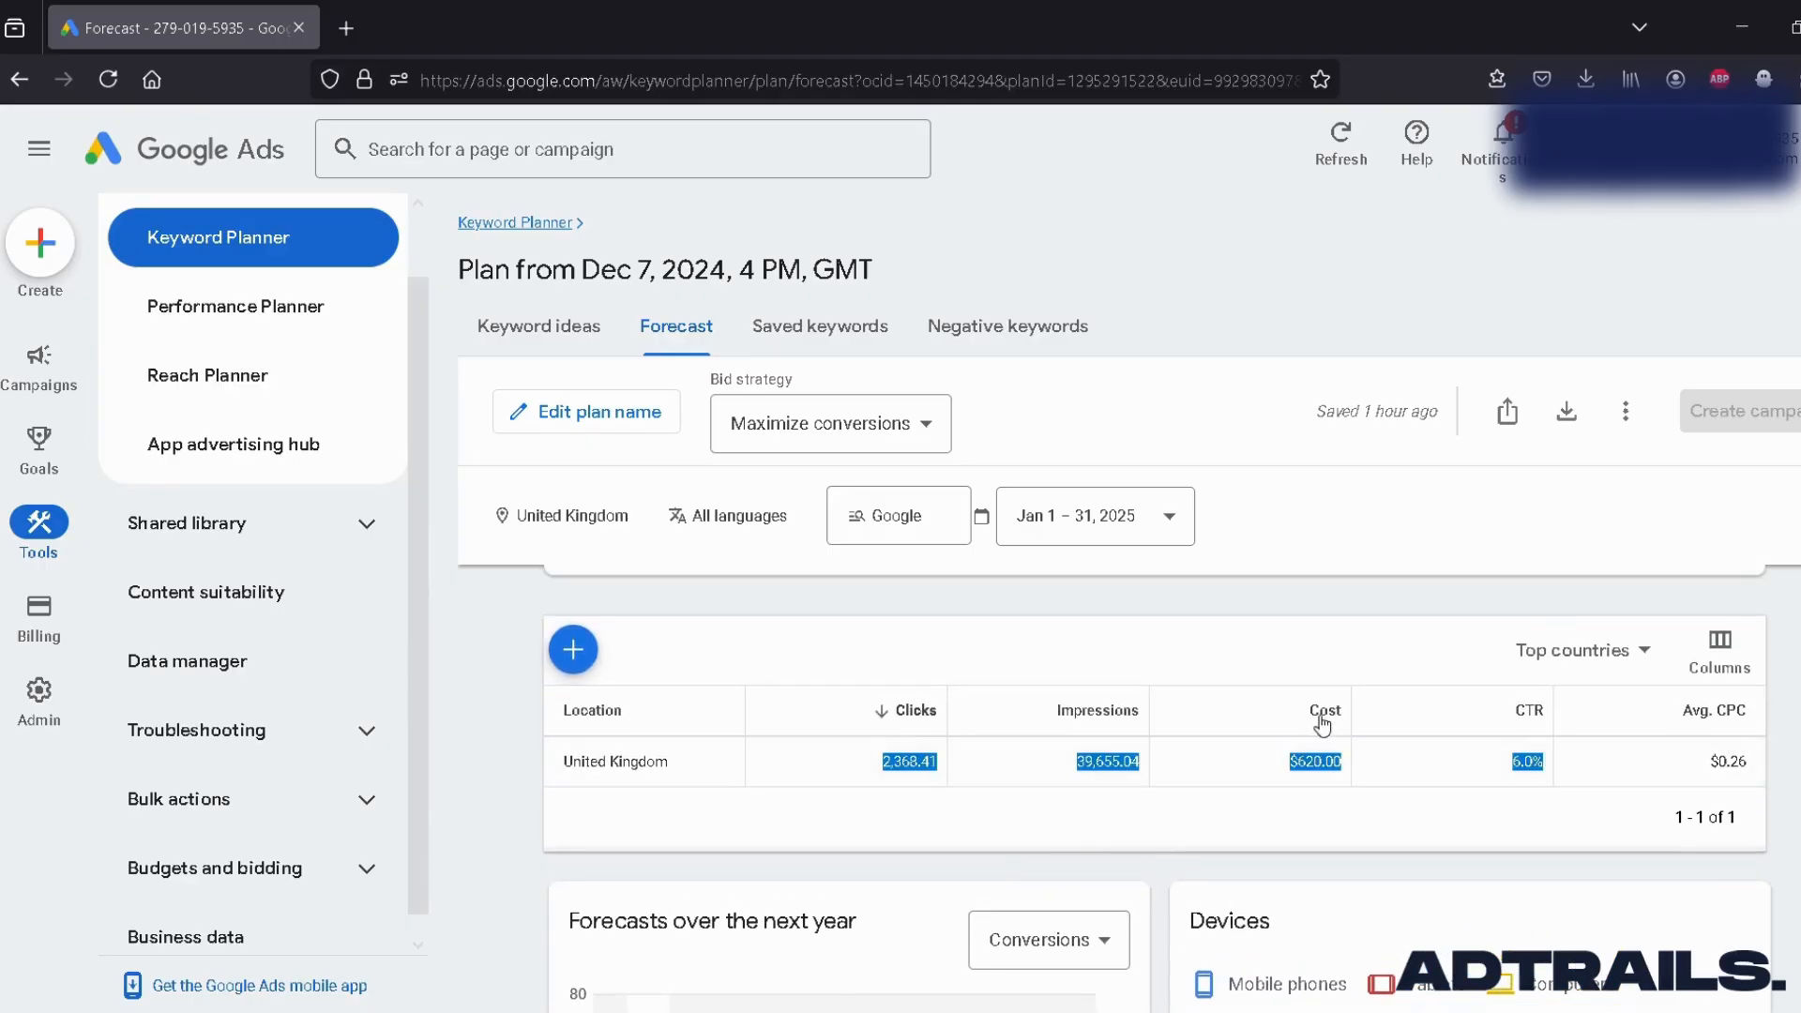
{"action": "scroll", "coordinate": [1280, 706], "scroll_direction": "up", "scroll_amount": 3}
{"action": "scroll", "coordinate": [1280, 706], "scroll_direction": "down", "scroll_amount": 1}
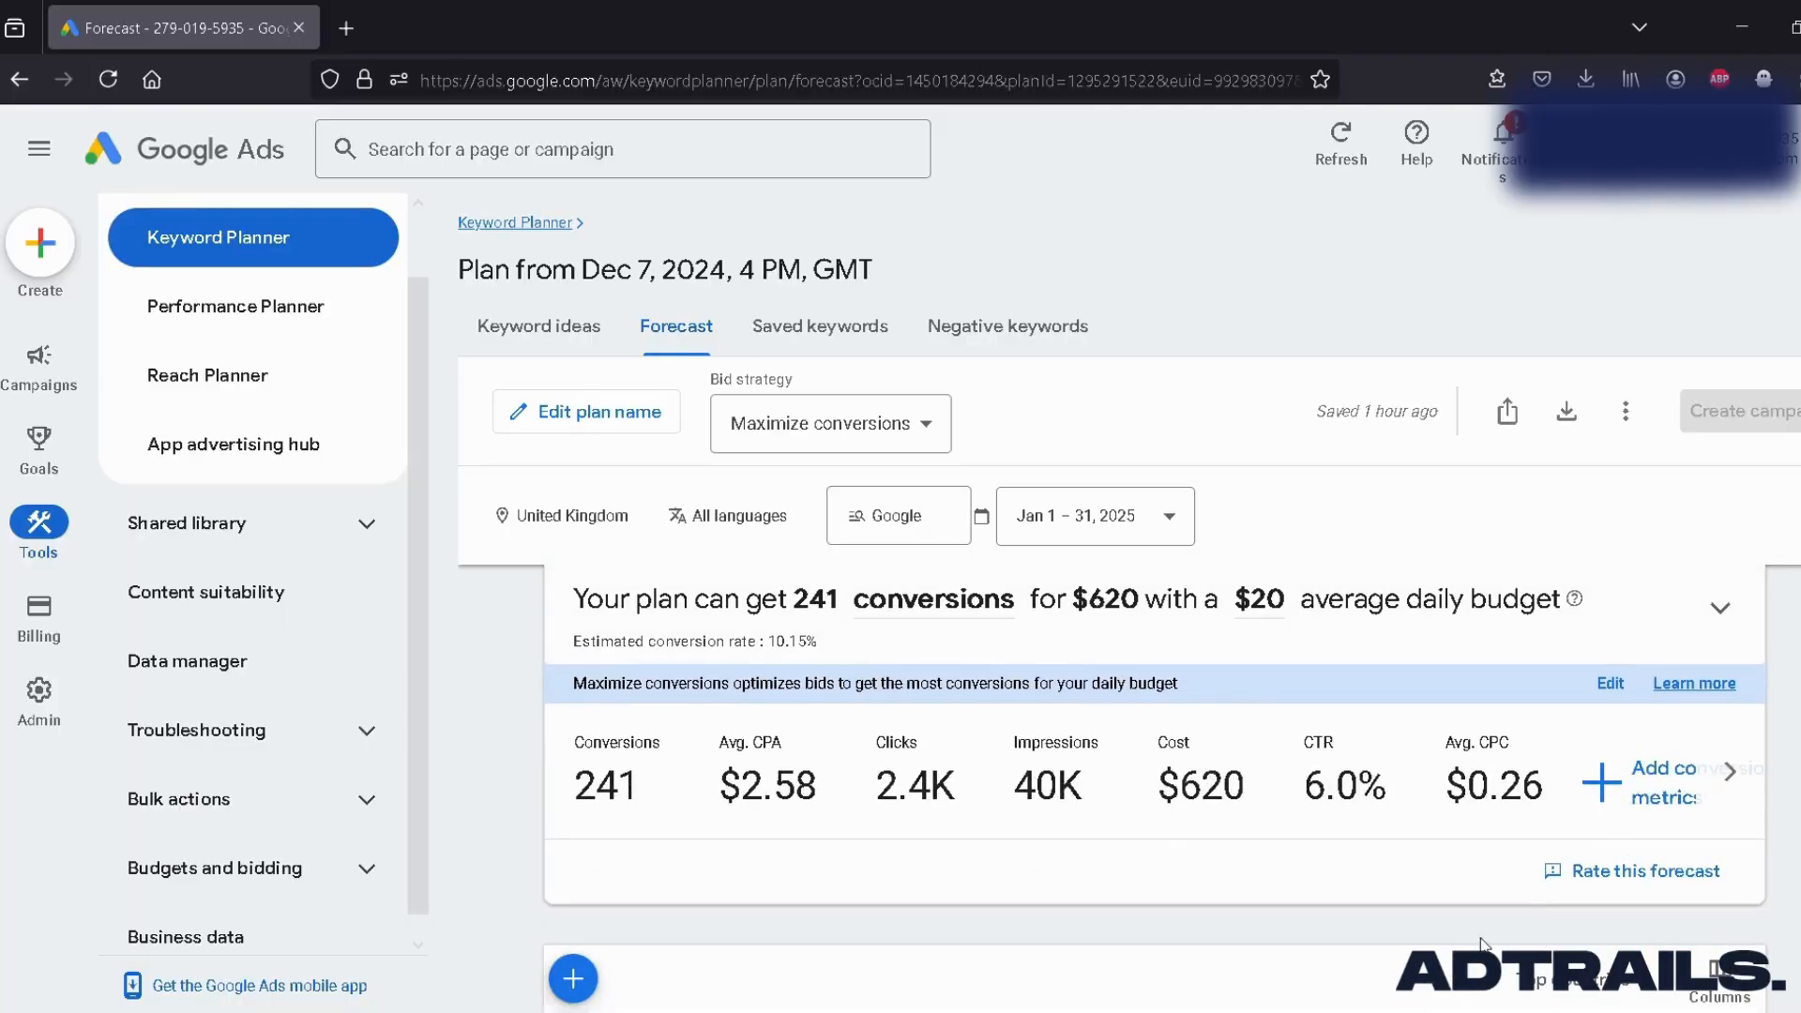
Step: Add conversion metrics to the forecast with a 4% conversion rate and a value per conversion of $29.99
{"action": "left_click", "coordinate": [1626, 794]}
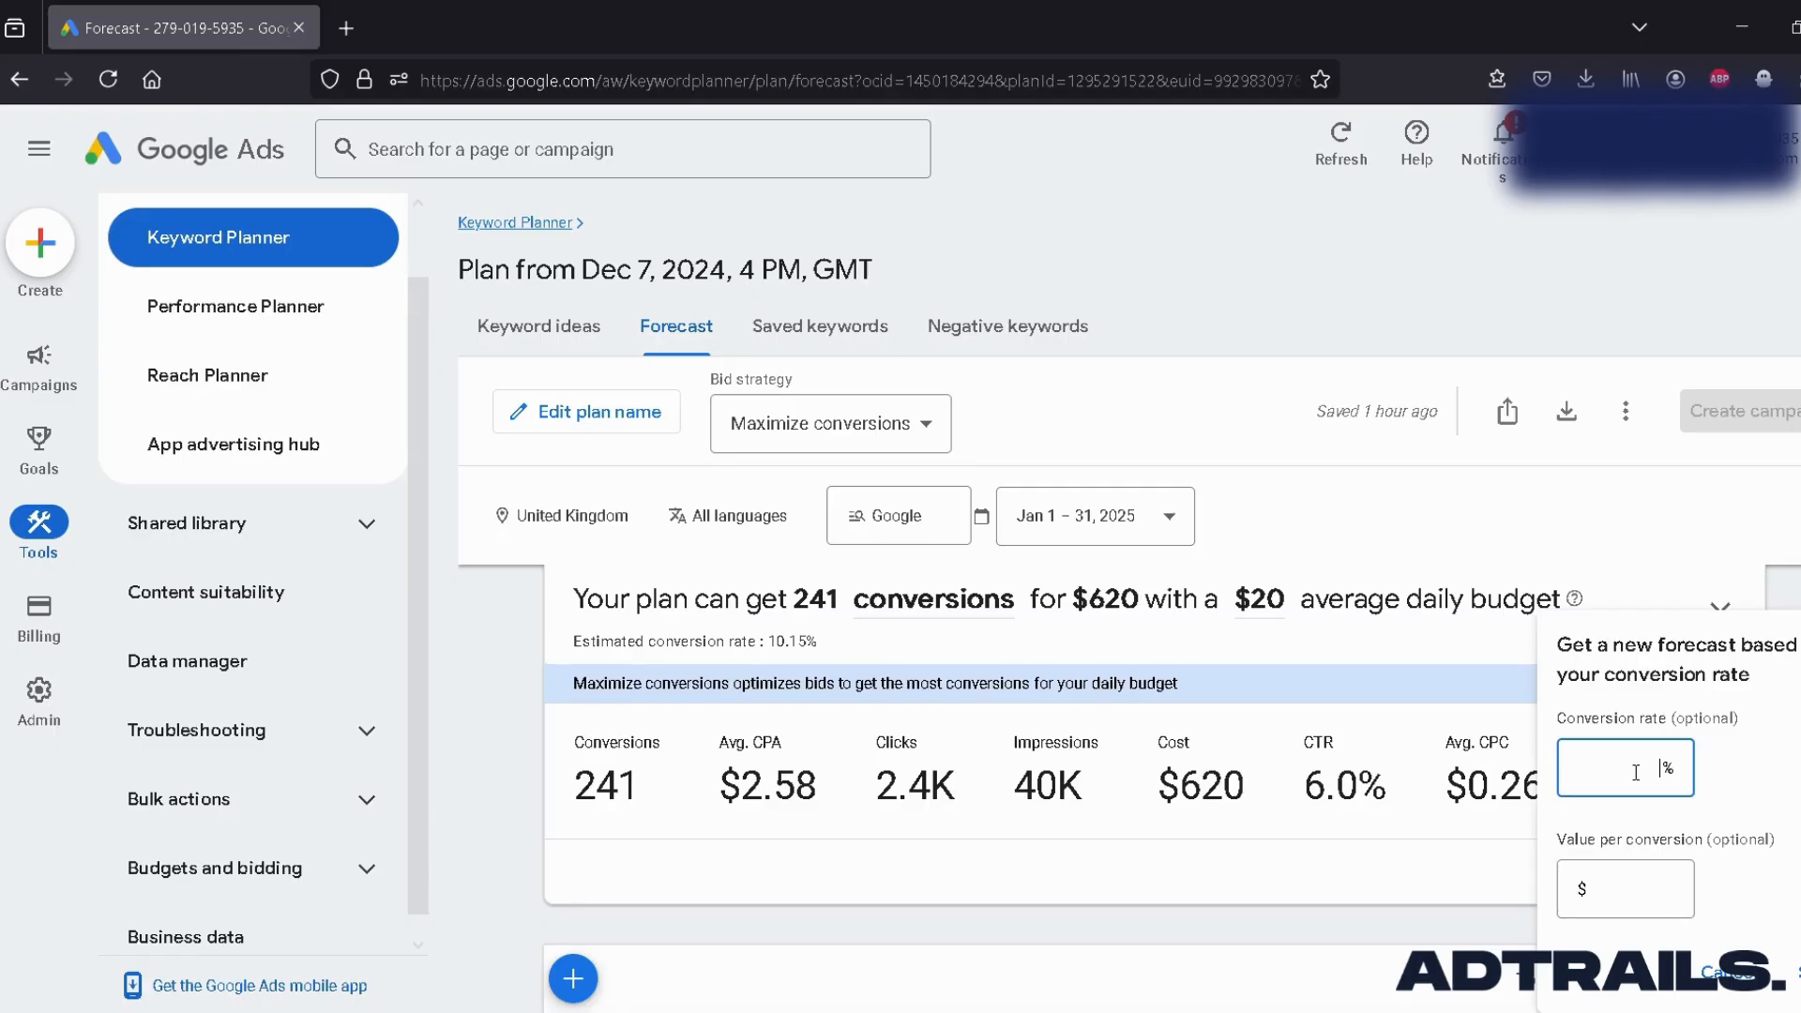
{"action": "type", "text": "4"}
{"action": "left_click", "coordinate": [1631, 887]}
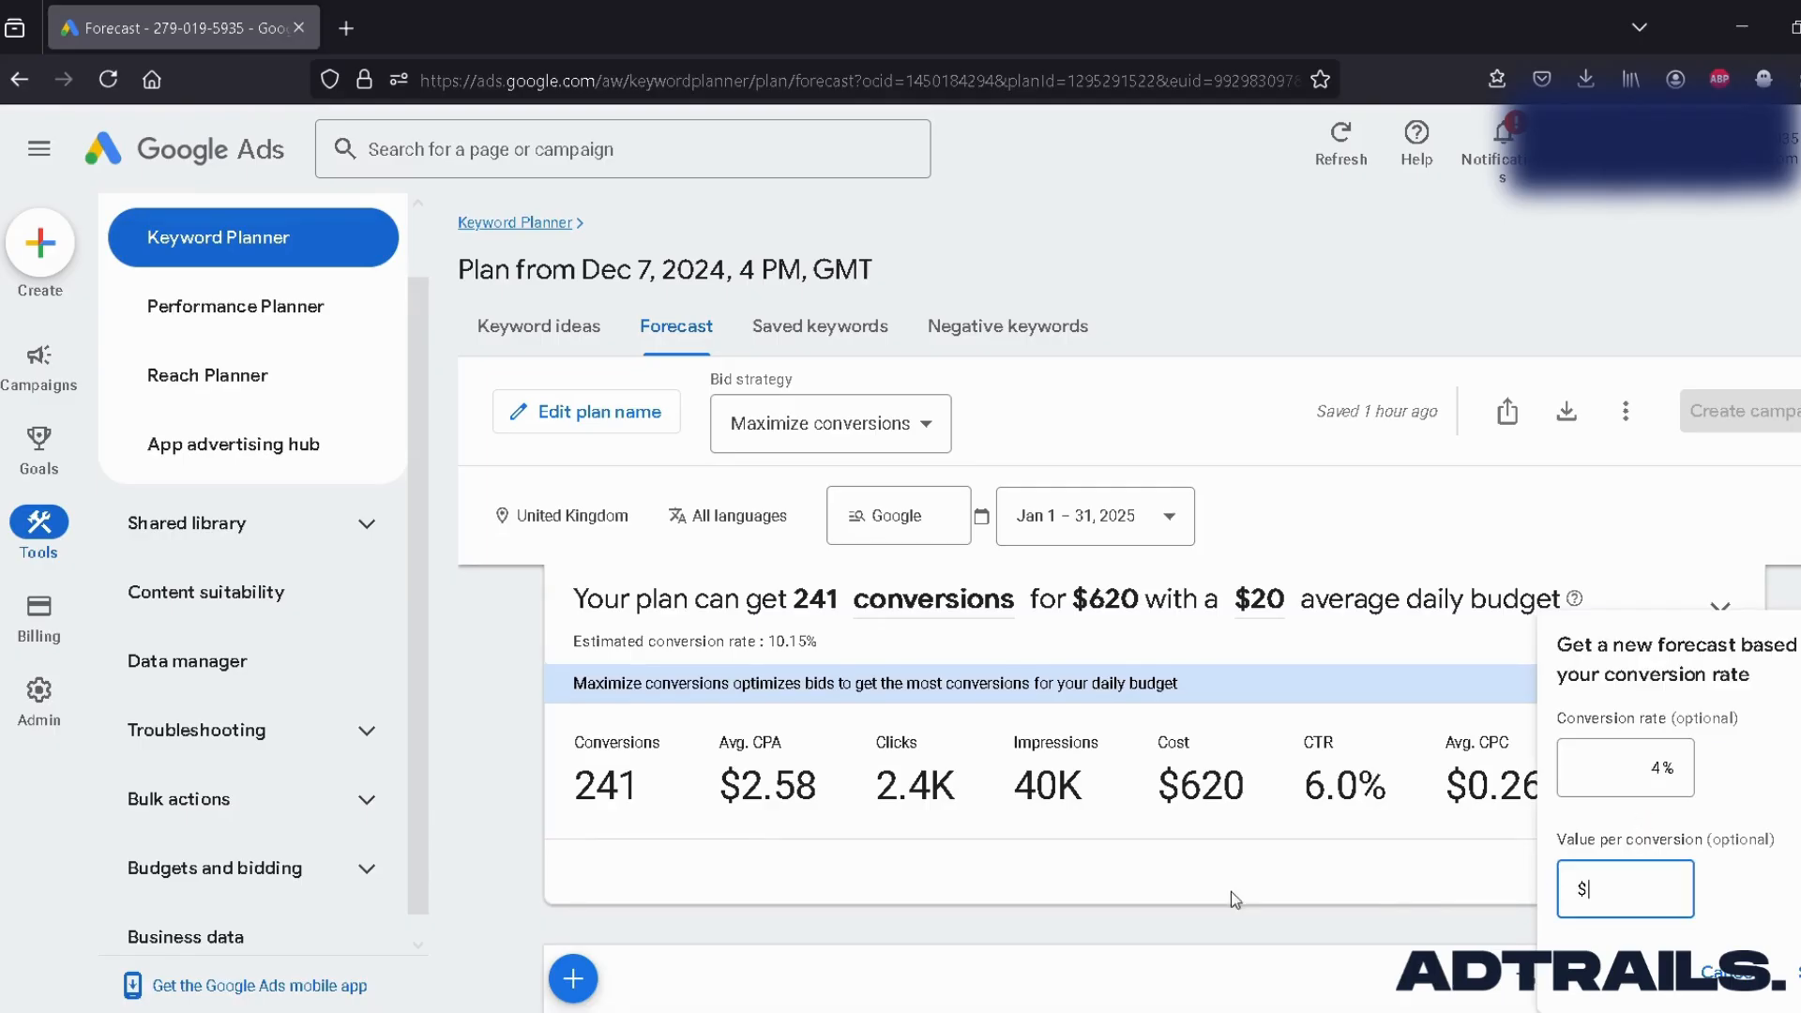
{"action": "type", "text": "29.99"}
{"action": "left_click", "coordinate": [1796, 972]}
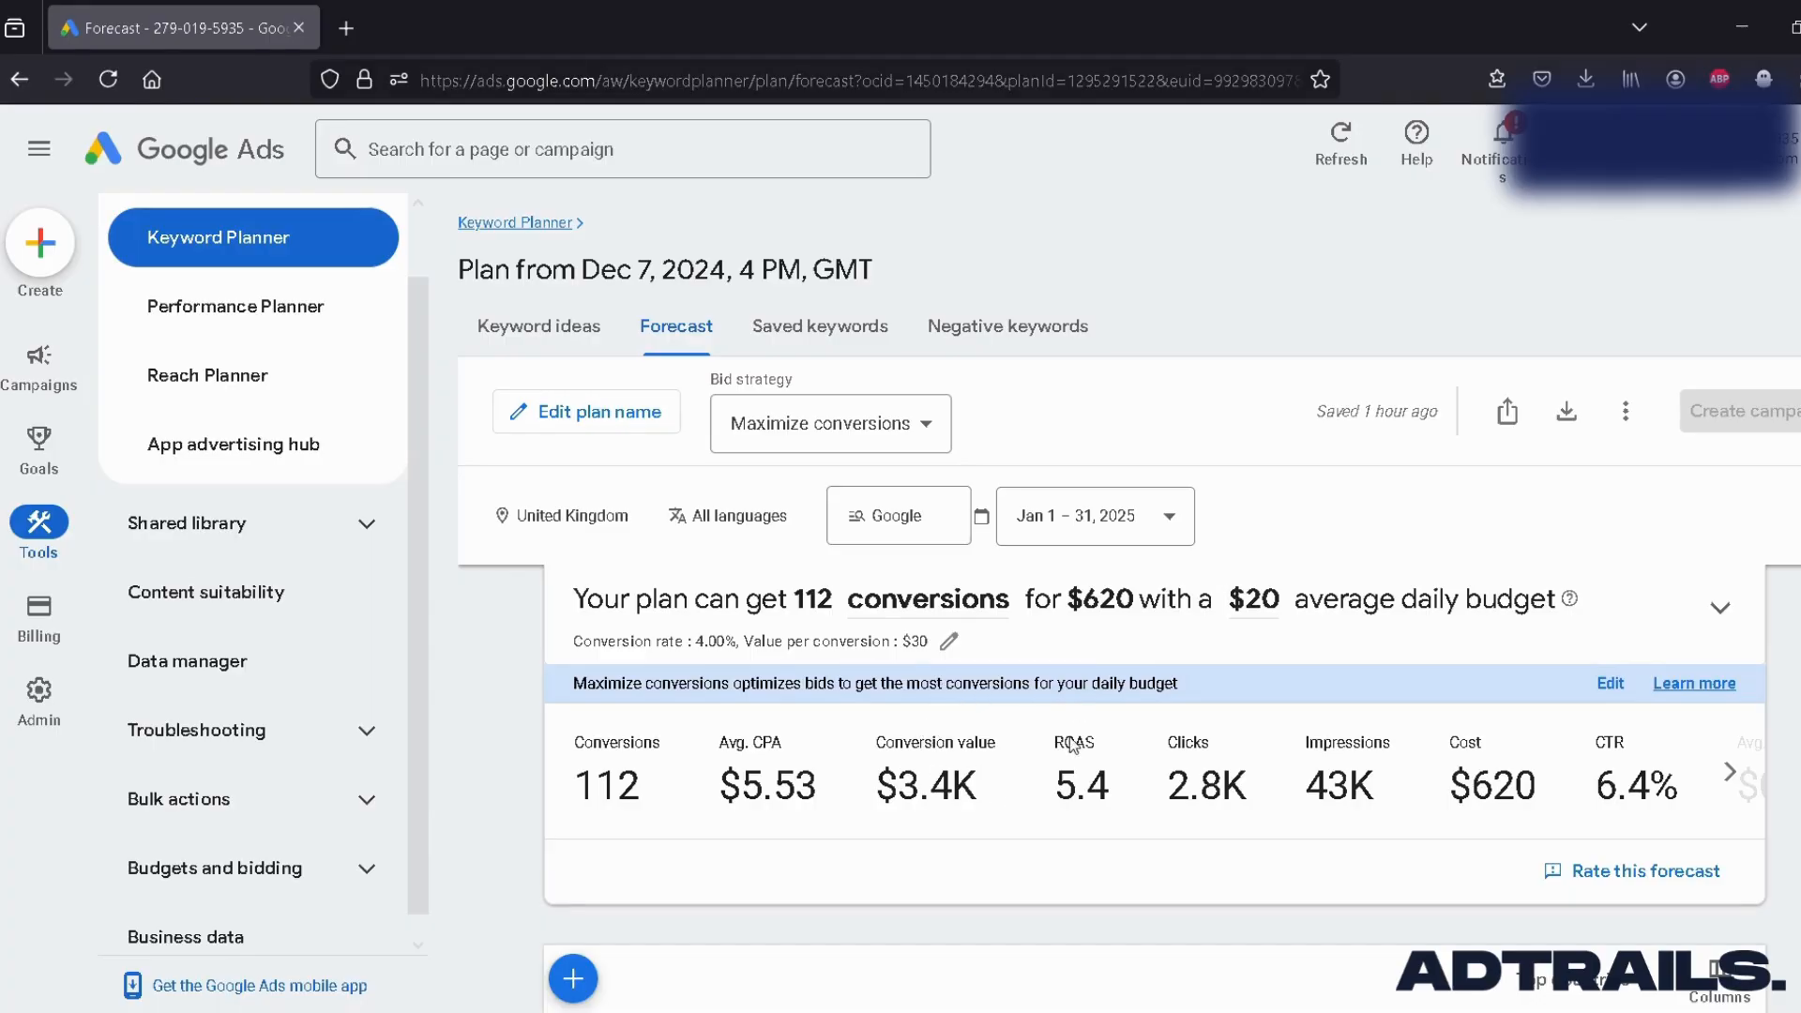
Step: Review the recalculated forecast's conversions, CPA, conversion value, ROAS, impressions and location breakdown
{"action": "scroll", "coordinate": [939, 751], "scroll_direction": "down", "scroll_amount": 1}
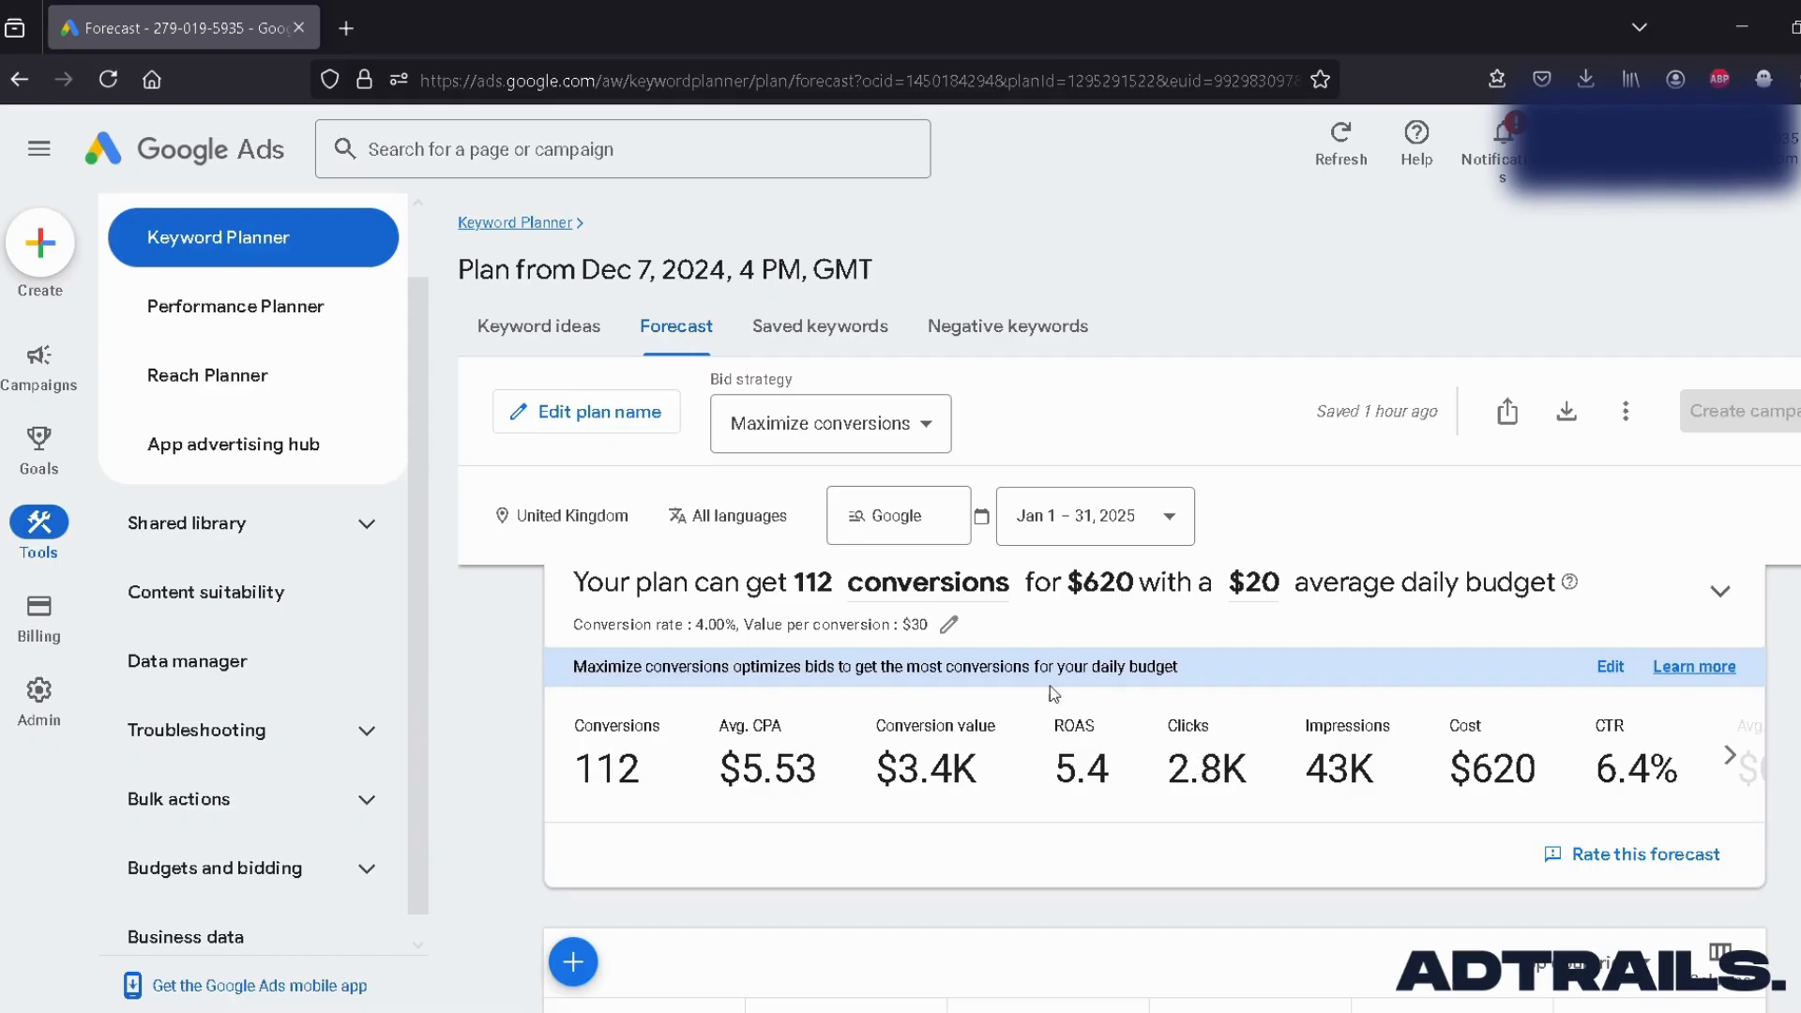
{"action": "scroll", "coordinate": [868, 812], "scroll_direction": "down", "scroll_amount": 2}
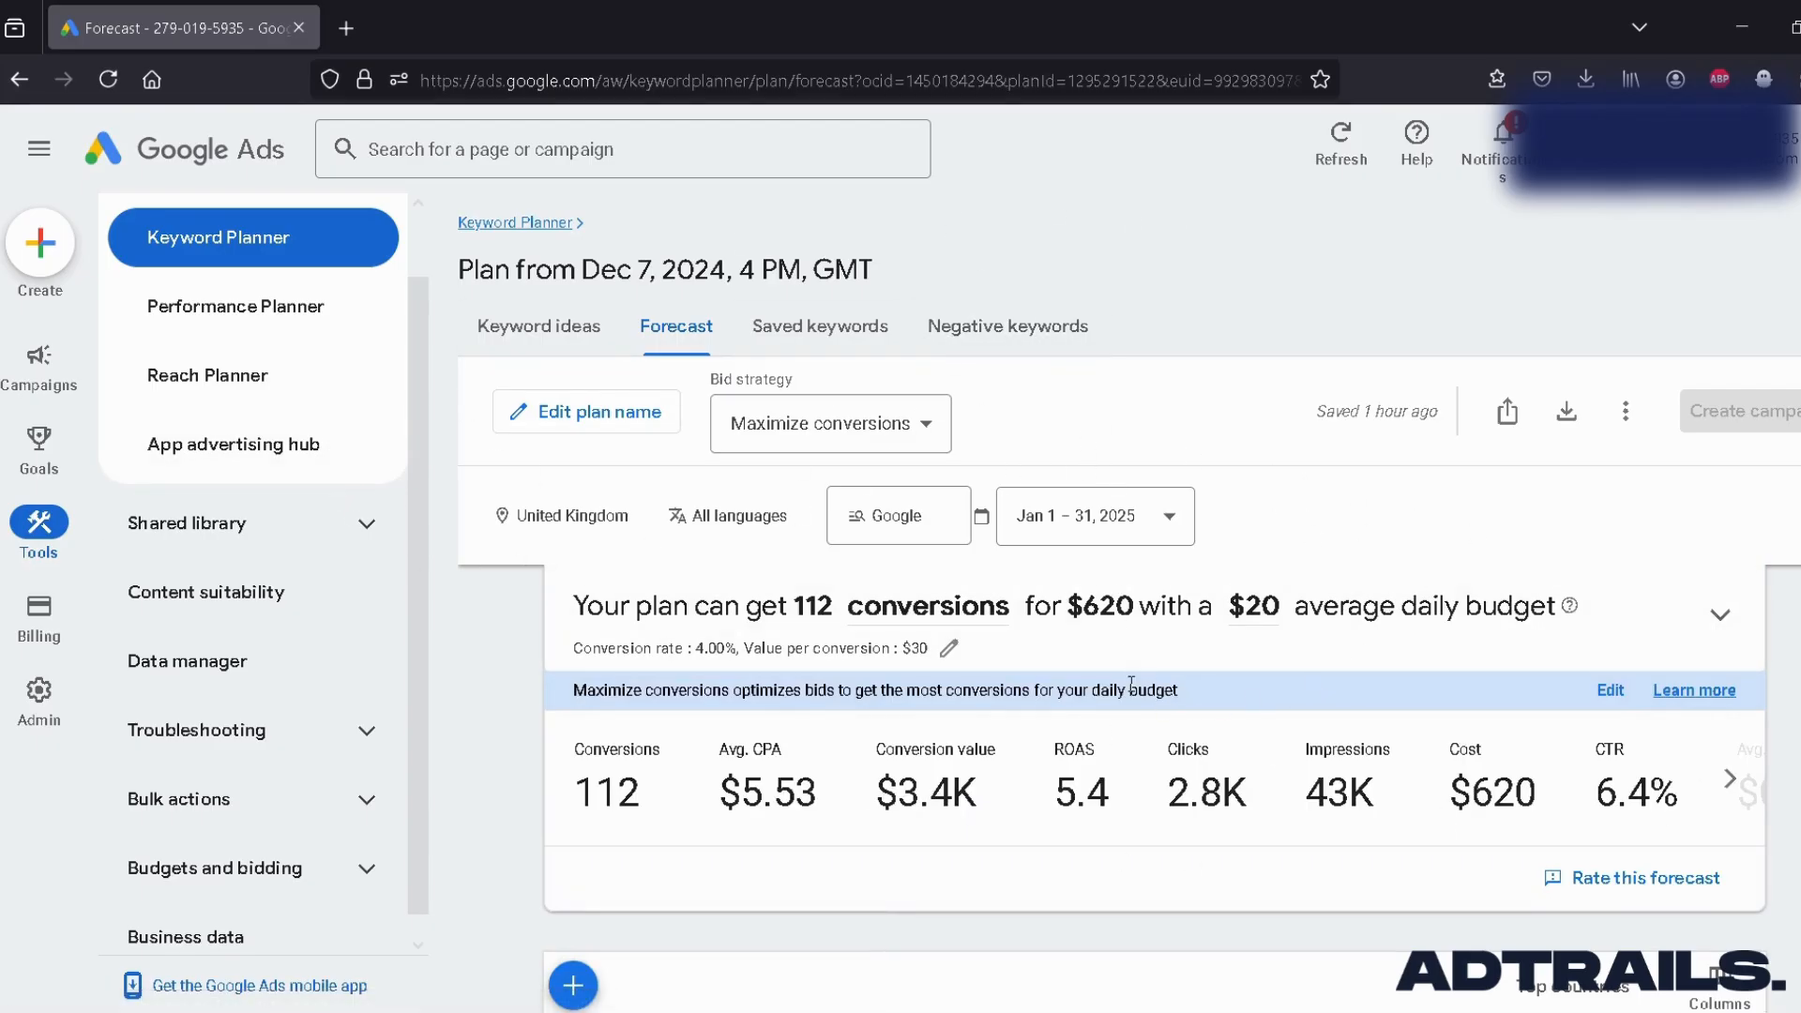
{"action": "scroll", "coordinate": [1126, 751], "scroll_direction": "down", "scroll_amount": 1}
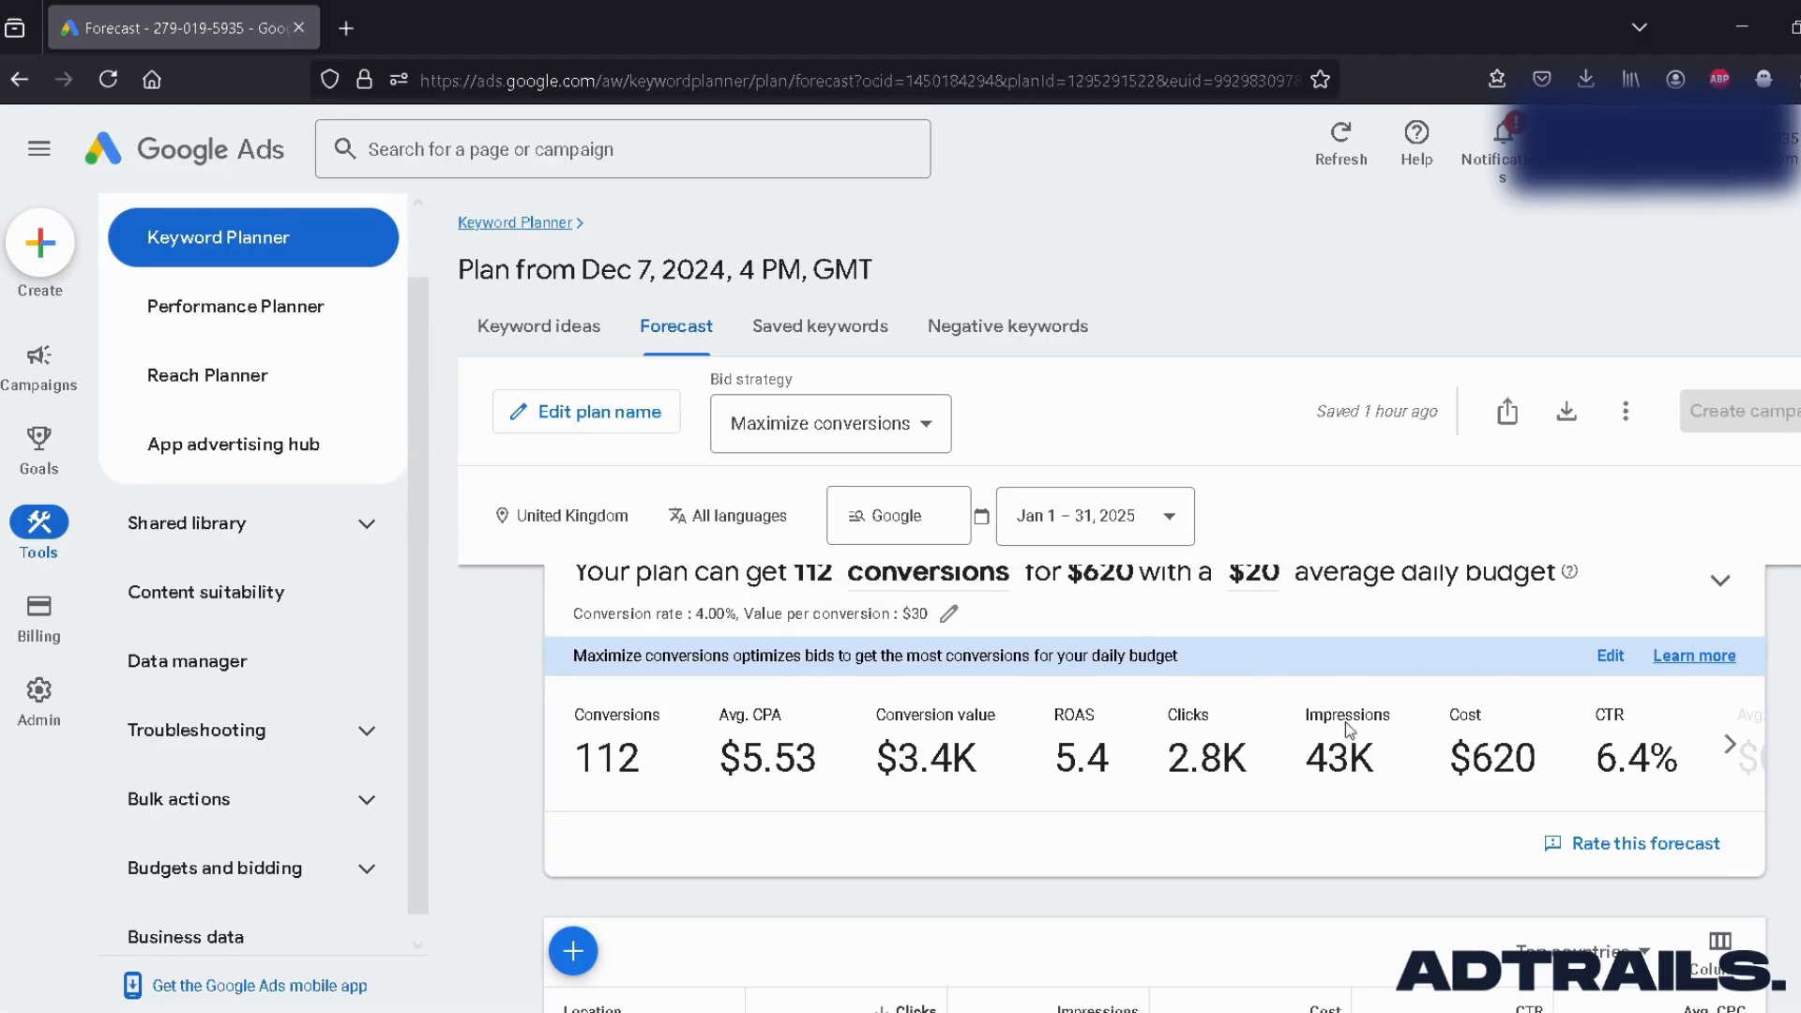
{"action": "scroll", "coordinate": [1351, 730], "scroll_direction": "down", "scroll_amount": 1}
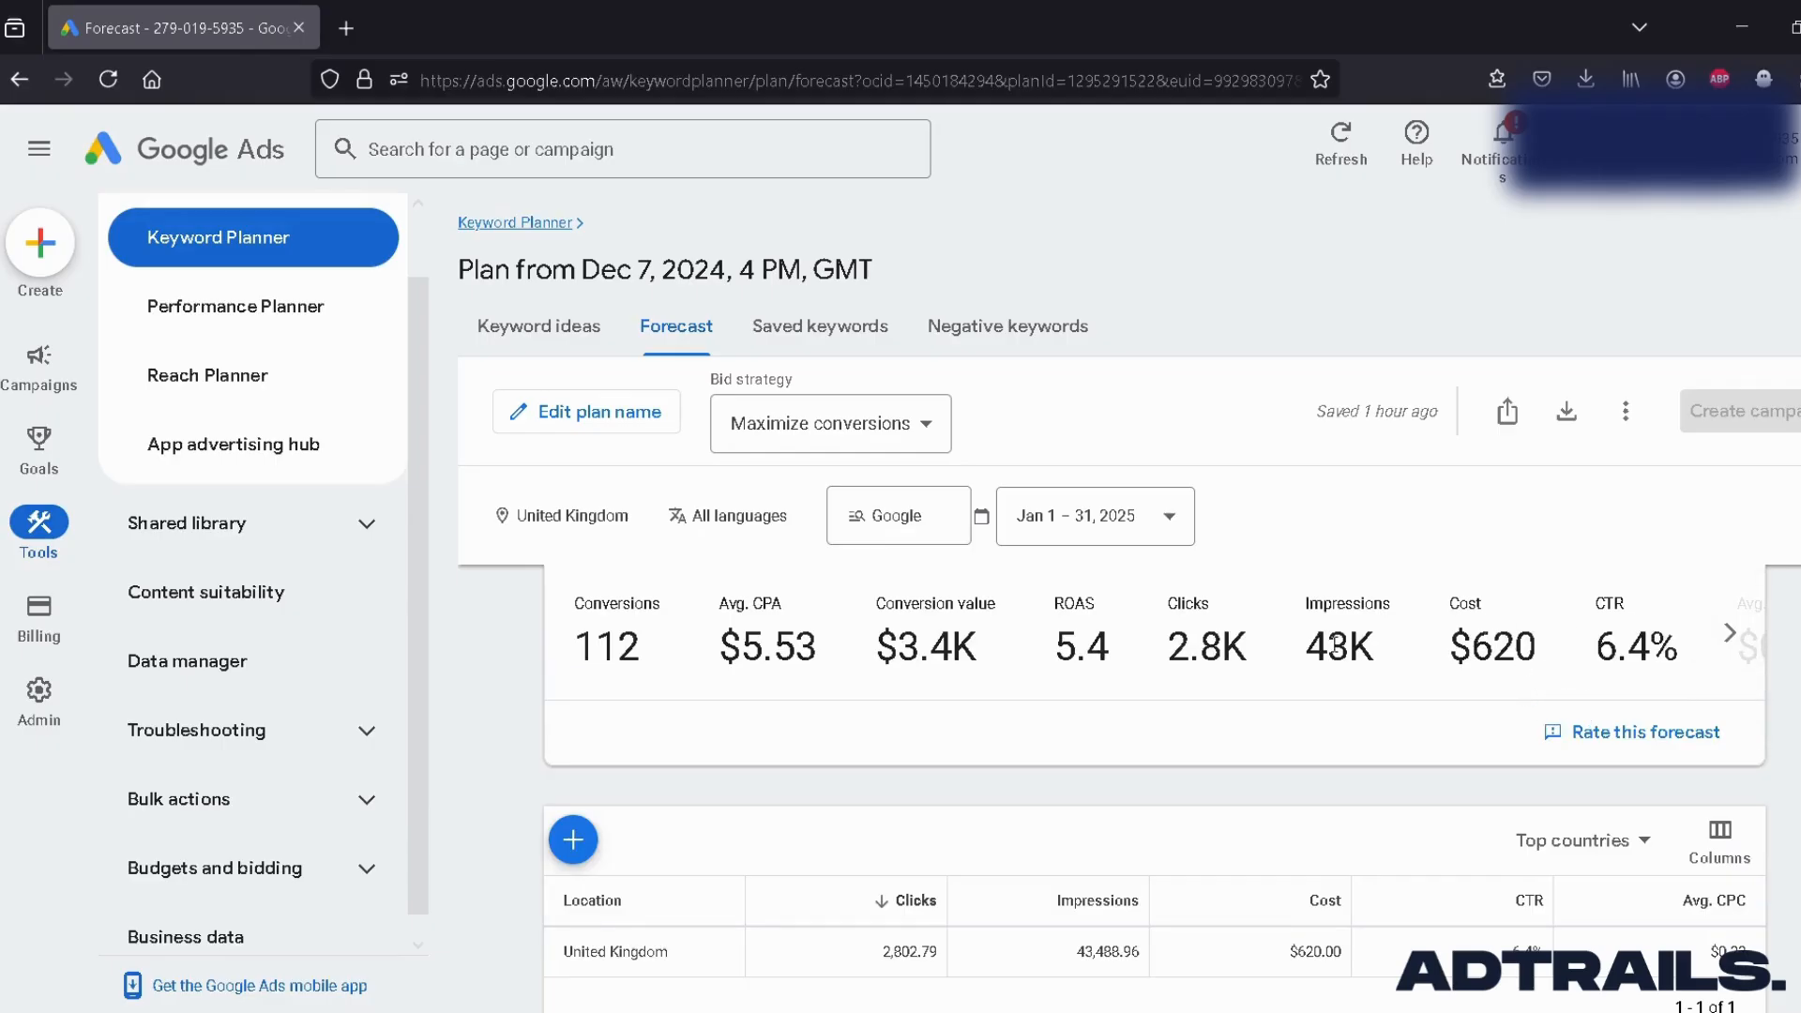